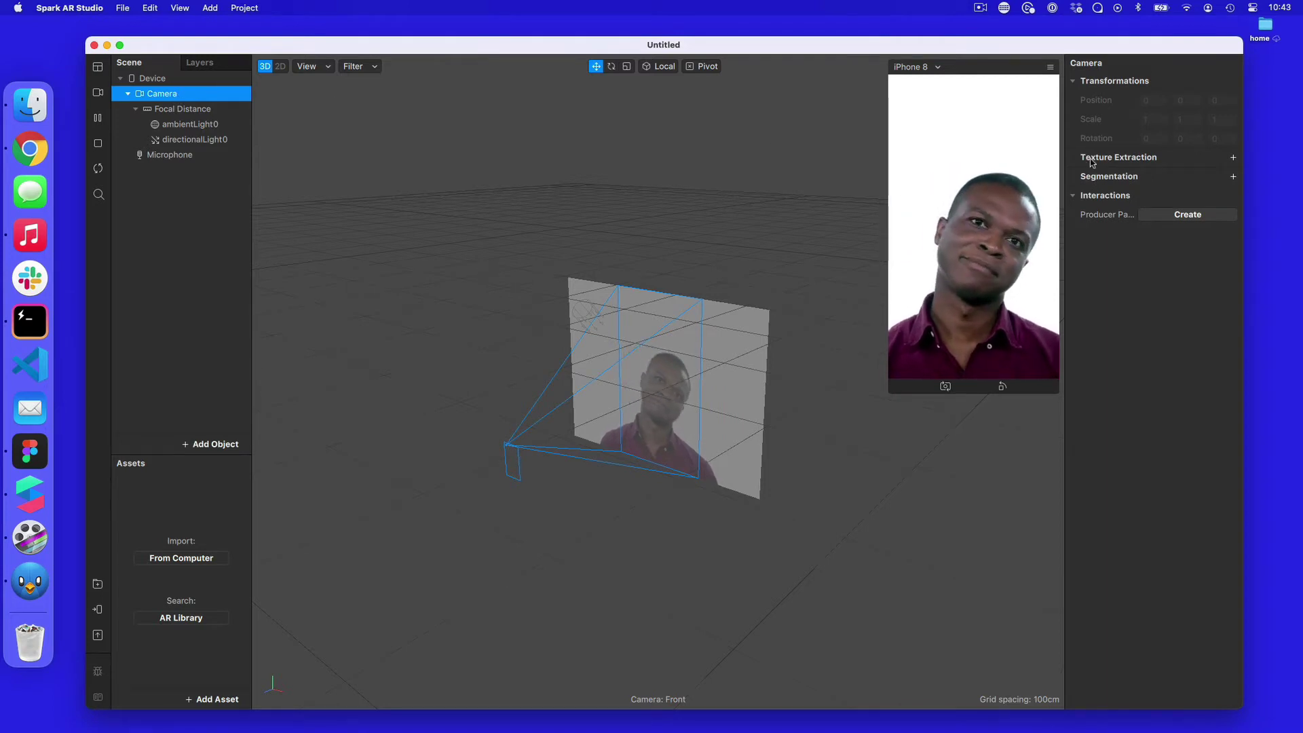
Step: Extract the camera's texture and add a canvas to the scene
click(1232, 157)
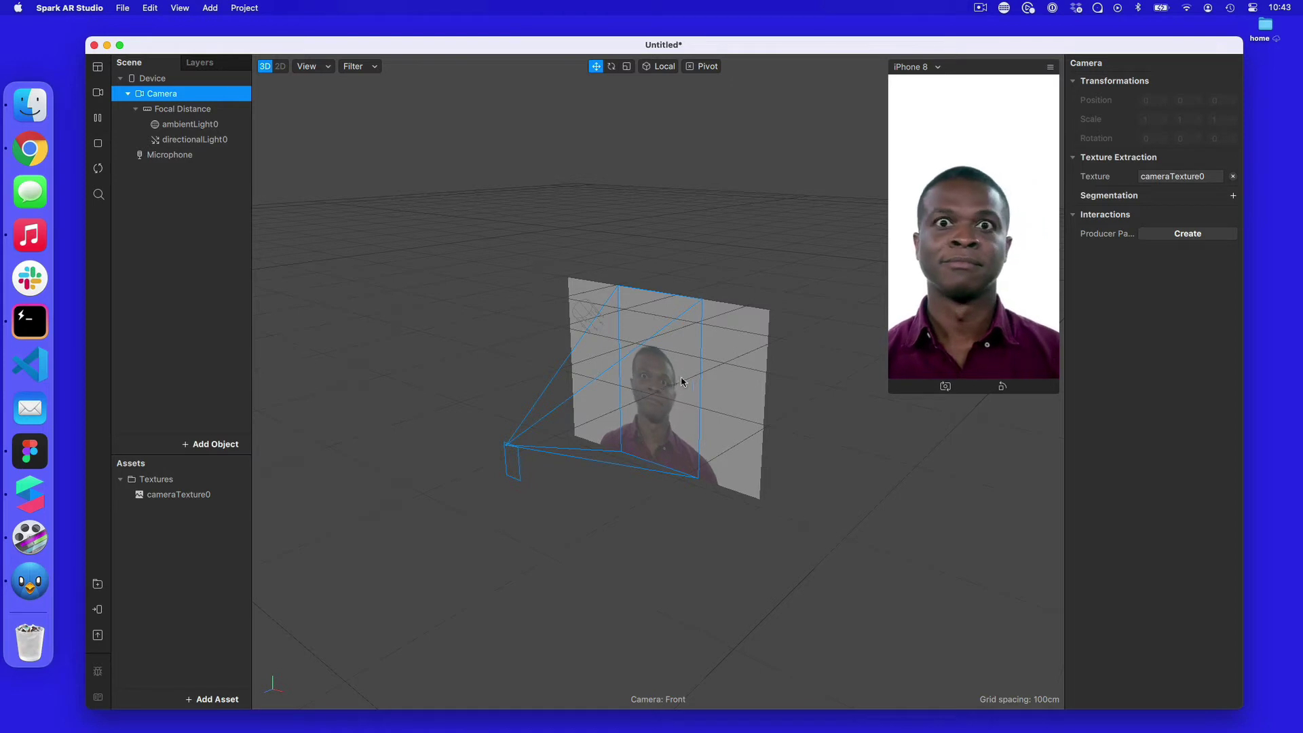
right_click(195, 217)
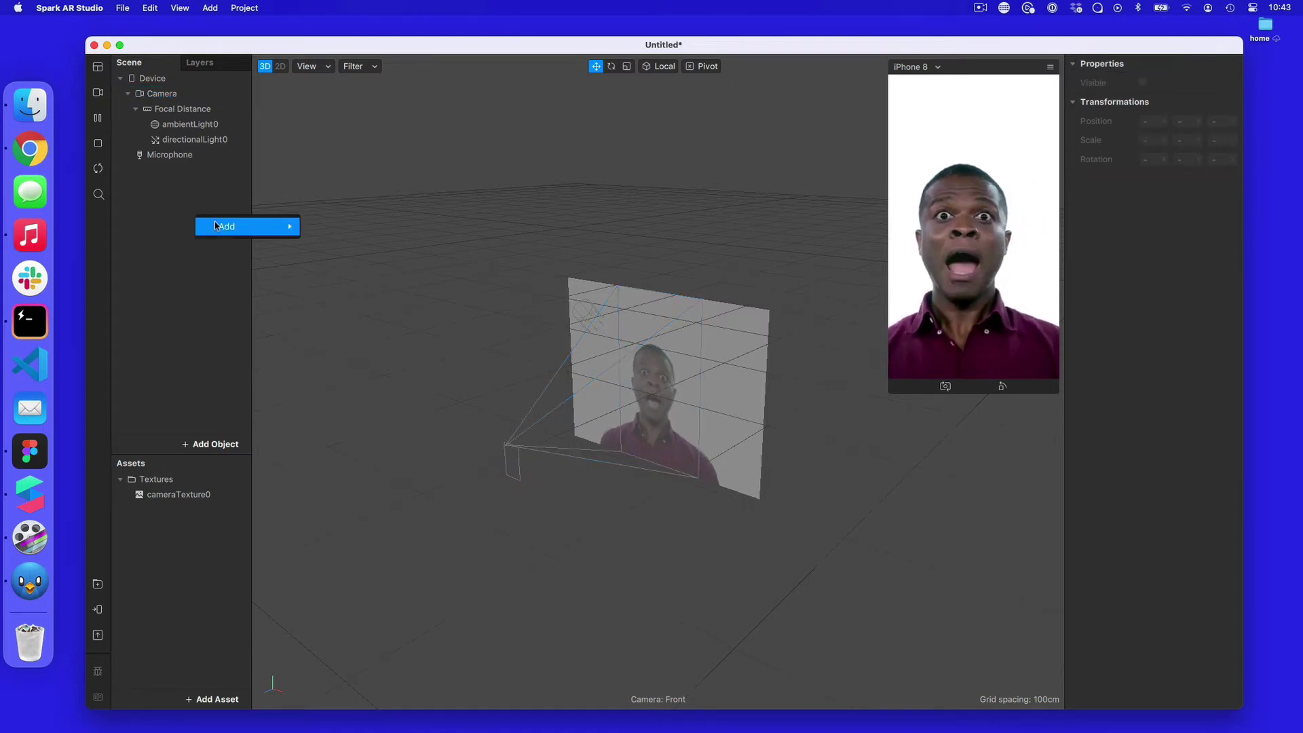
mouse_move(217, 226)
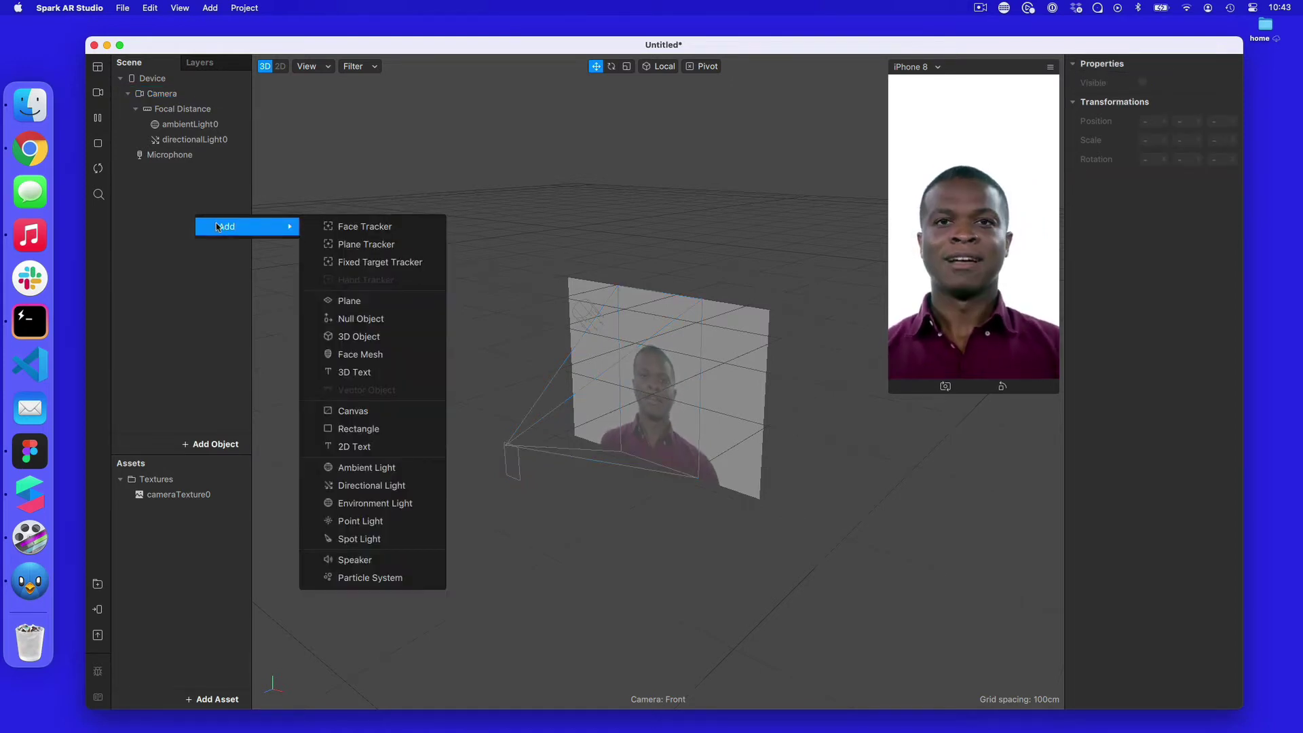
click(364, 413)
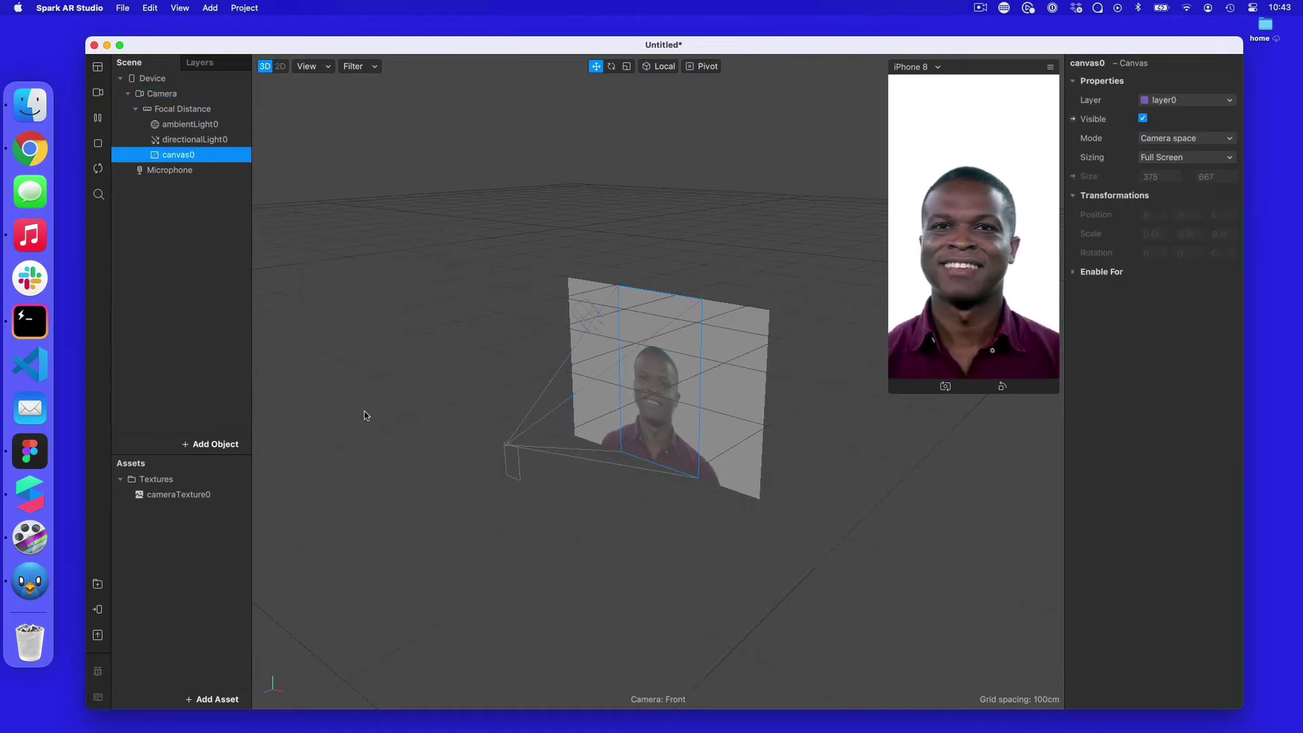
Step: Add a rectangle inside canvas0 and set its width and height to 100% relative sizing
right_click(198, 158)
mouse_move(285, 165)
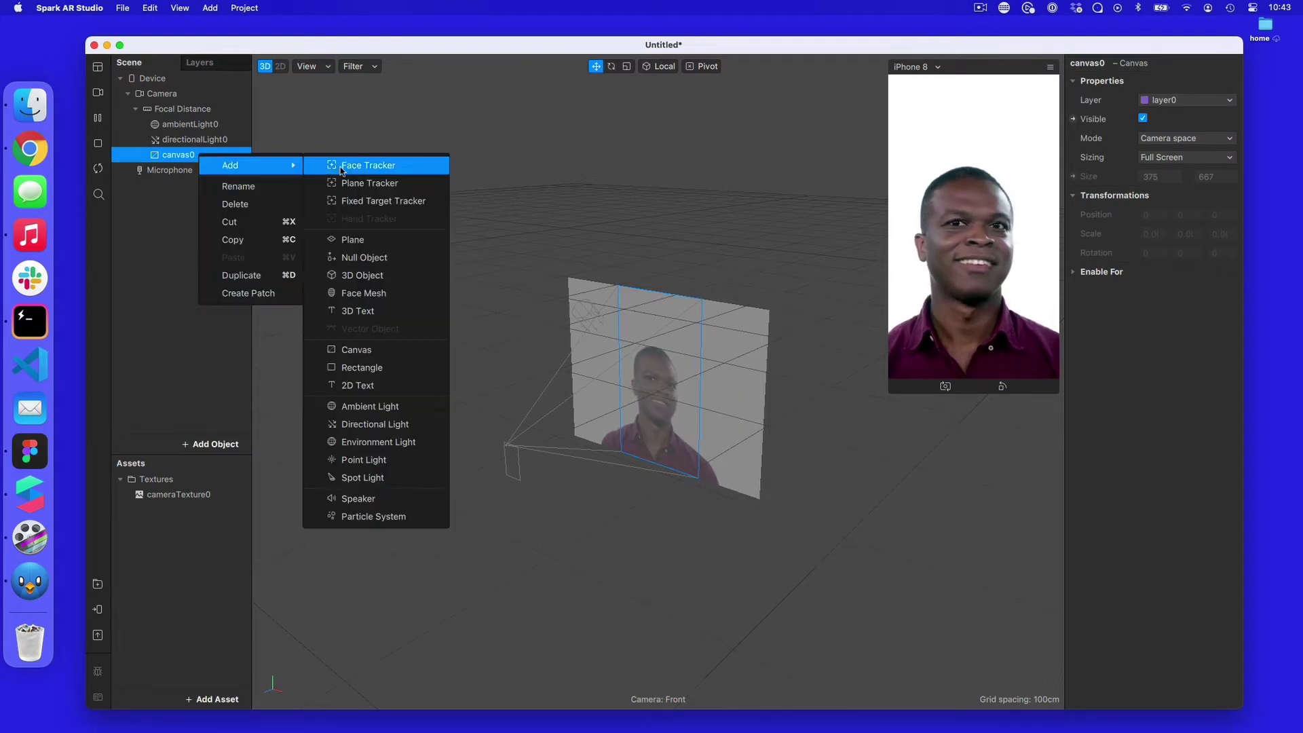
click(362, 367)
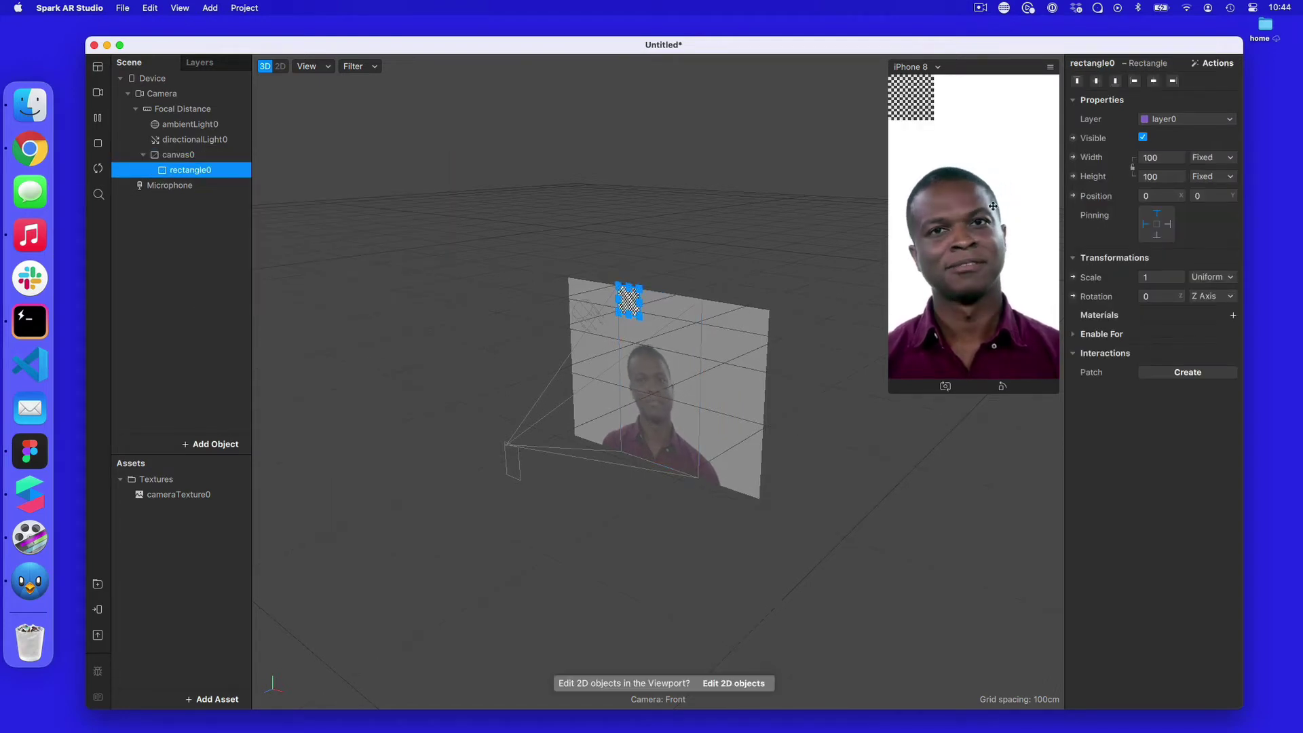
click(1165, 175)
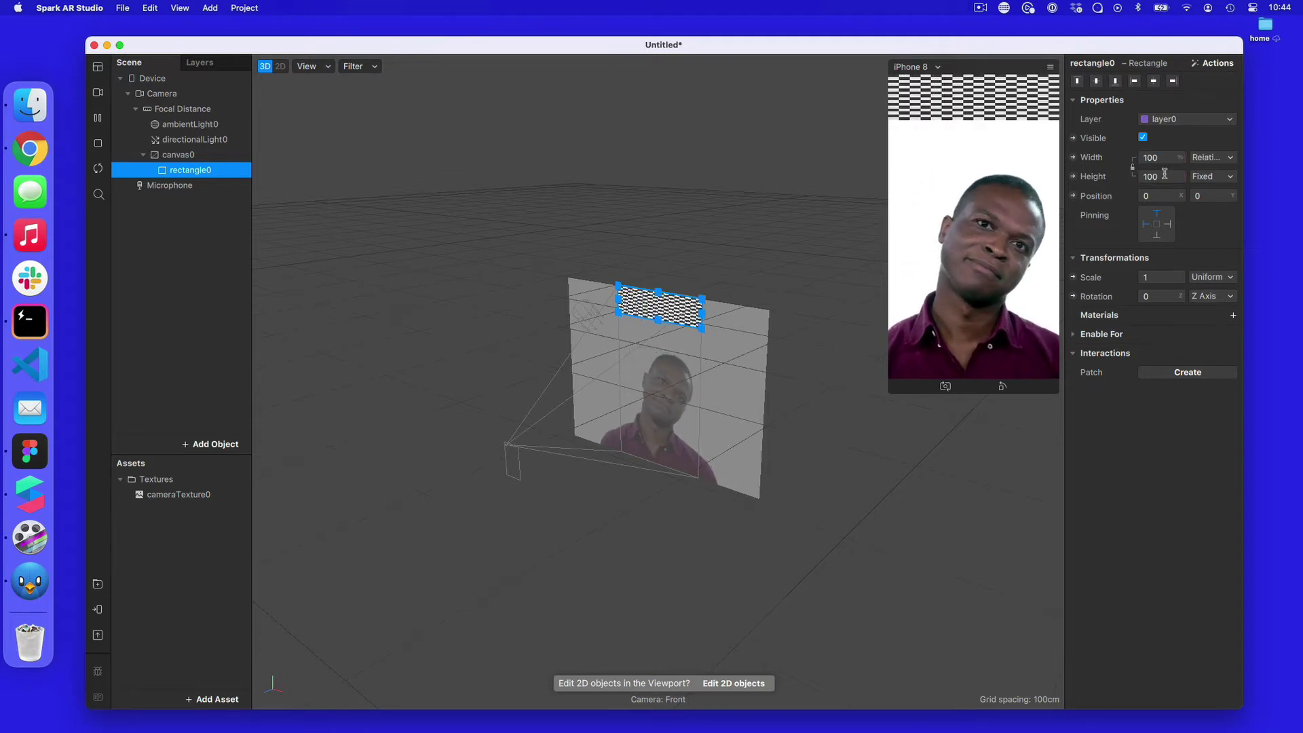
click(1163, 195)
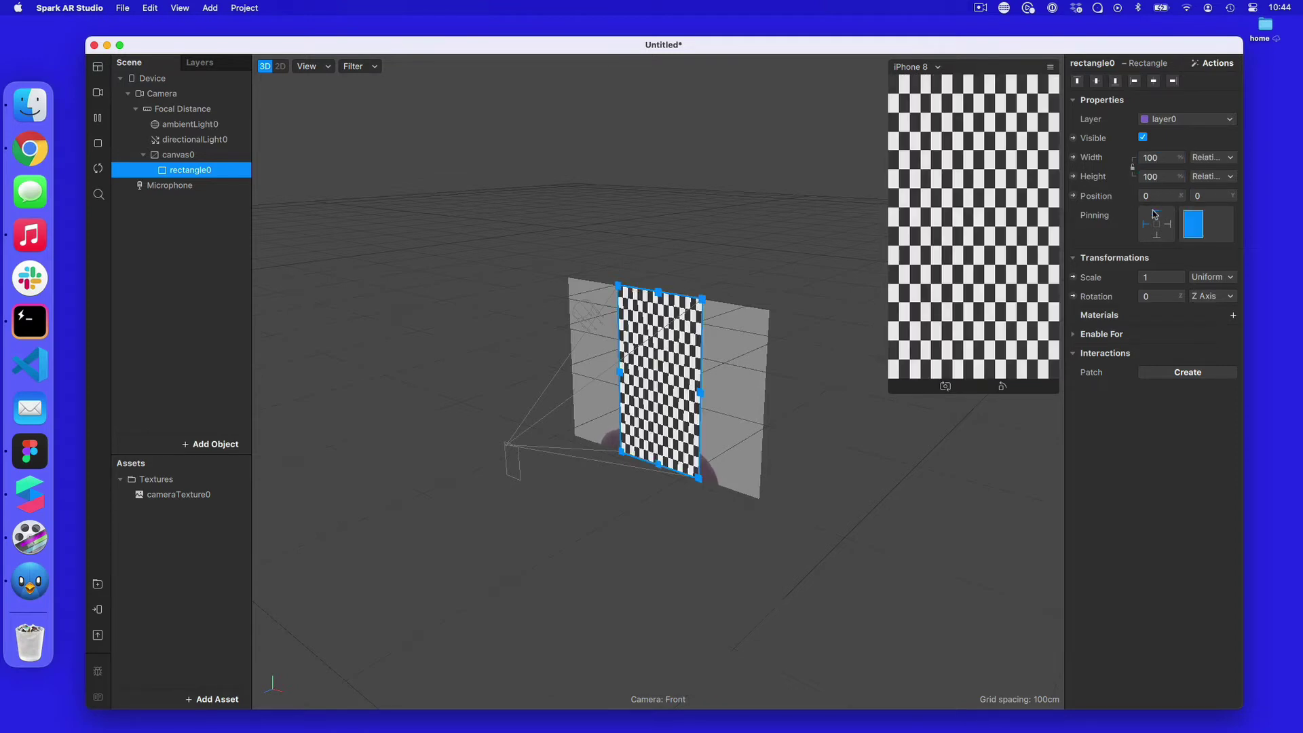
Step: Create a material for rectangle0 with the Flat shader type and cameraTexture0 as its diffuse texture
click(1234, 316)
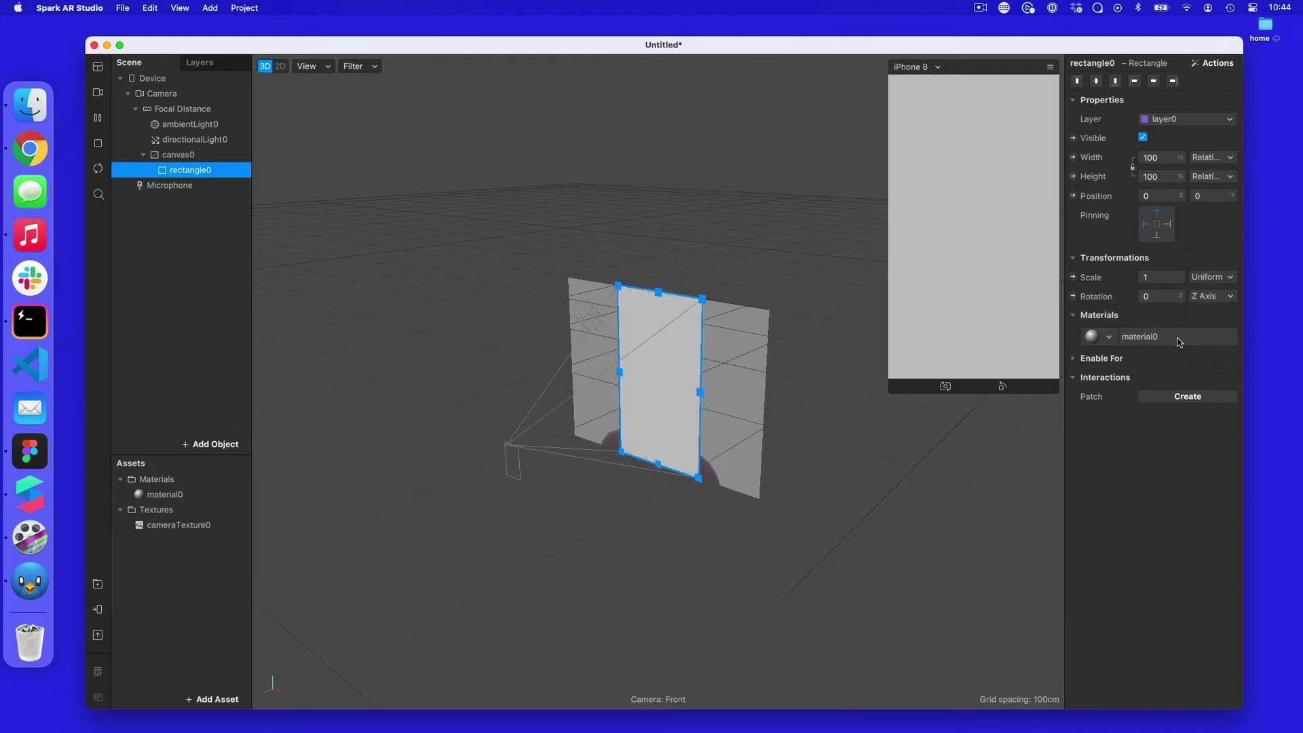
click(1145, 337)
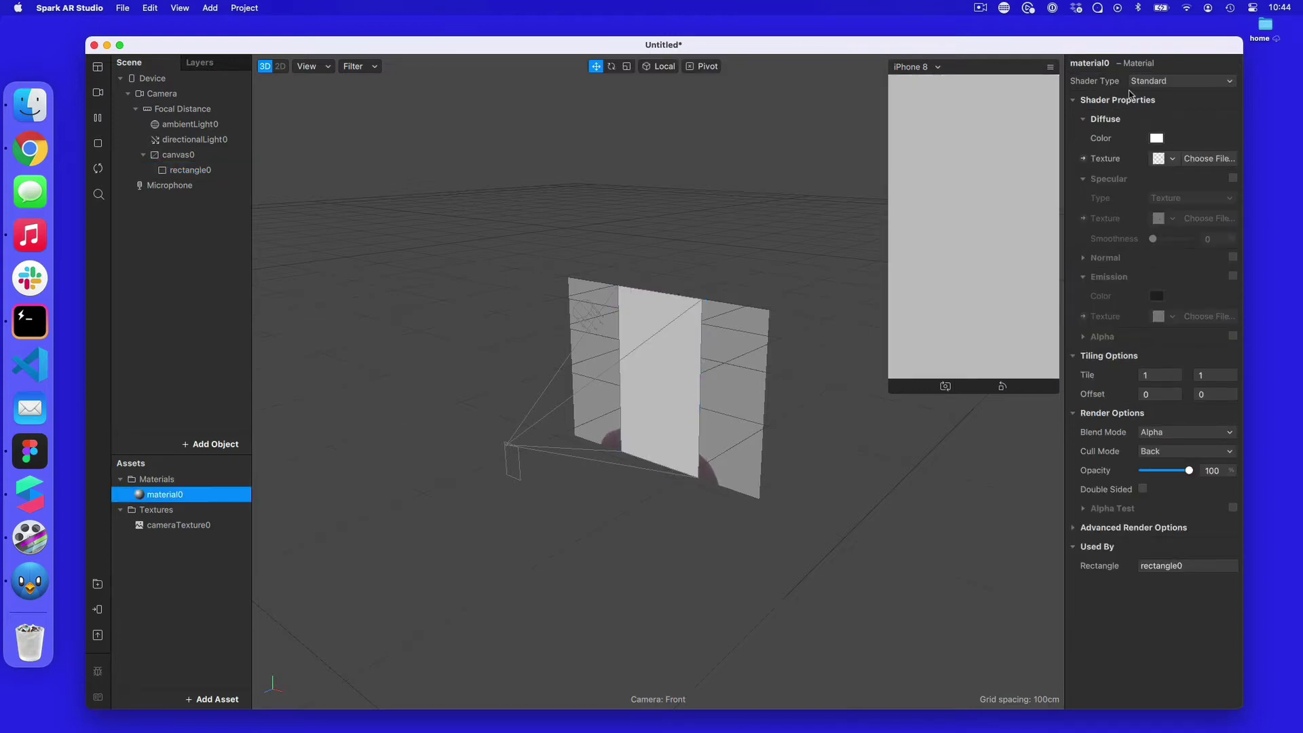
click(1146, 81)
click(1159, 84)
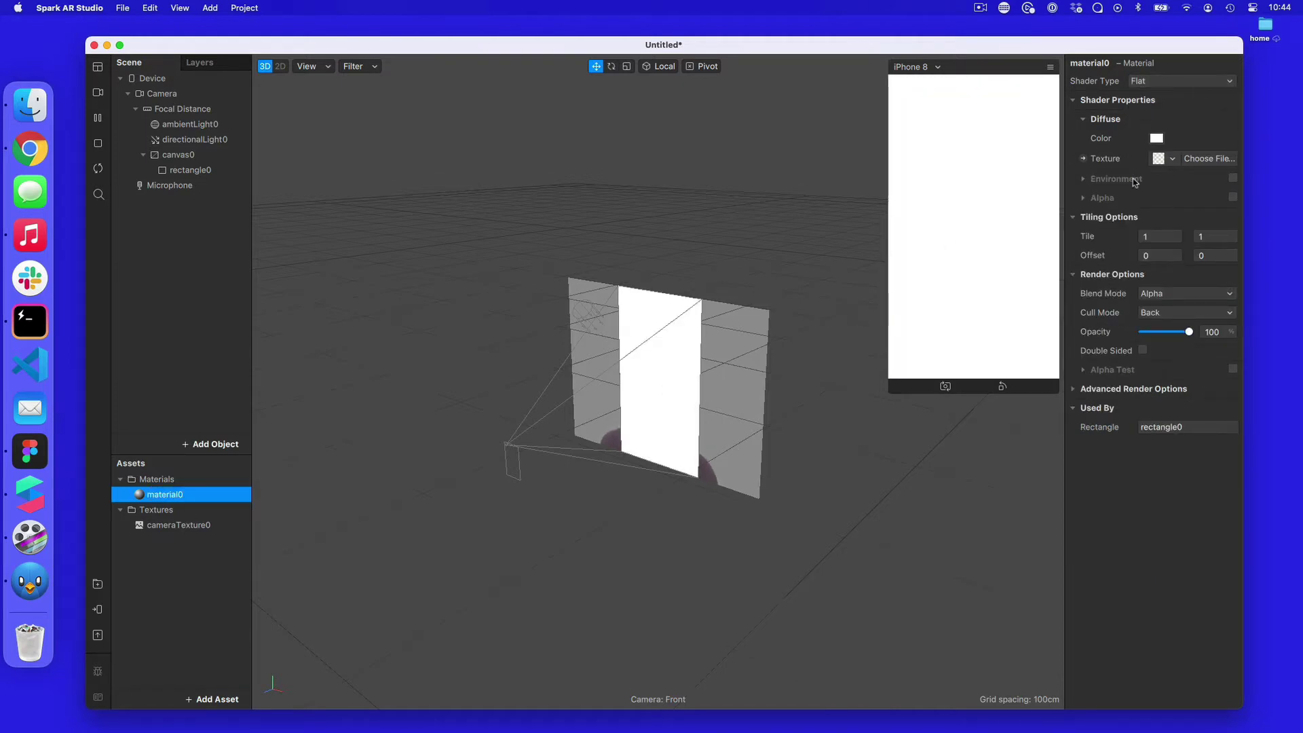
click(1167, 159)
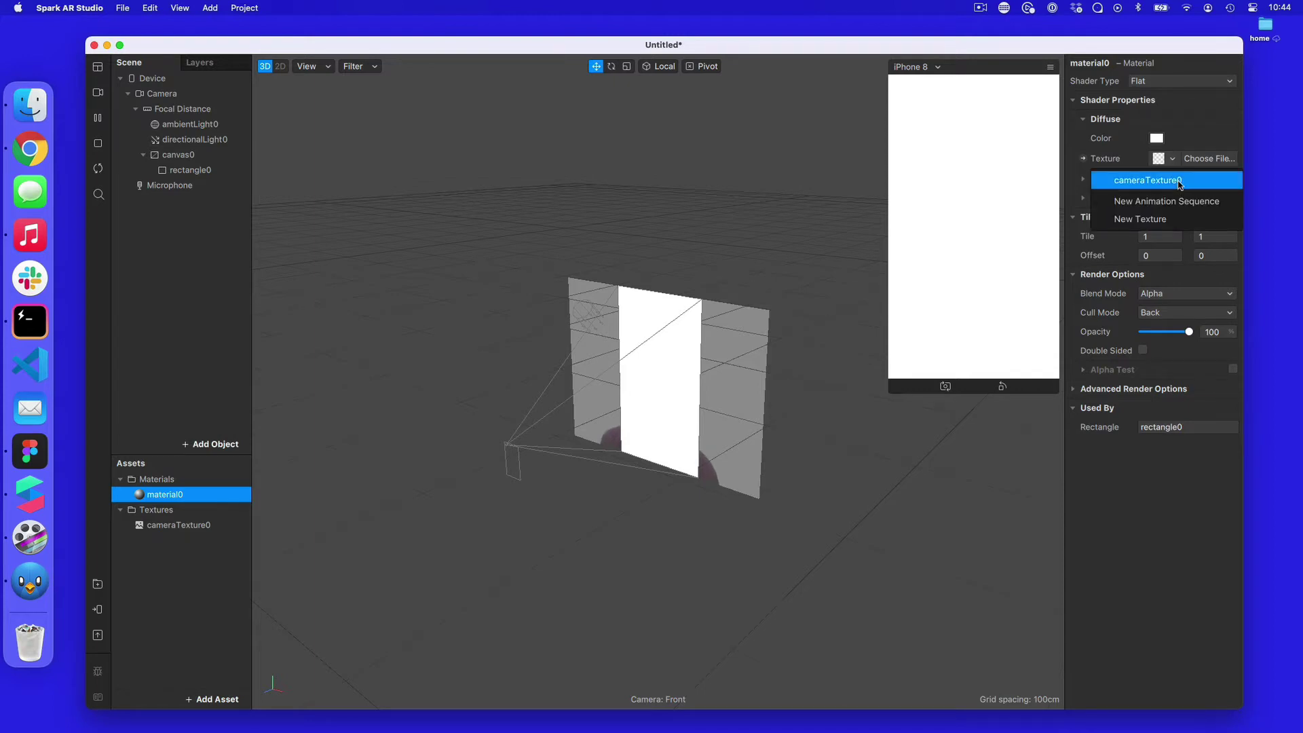
click(1179, 182)
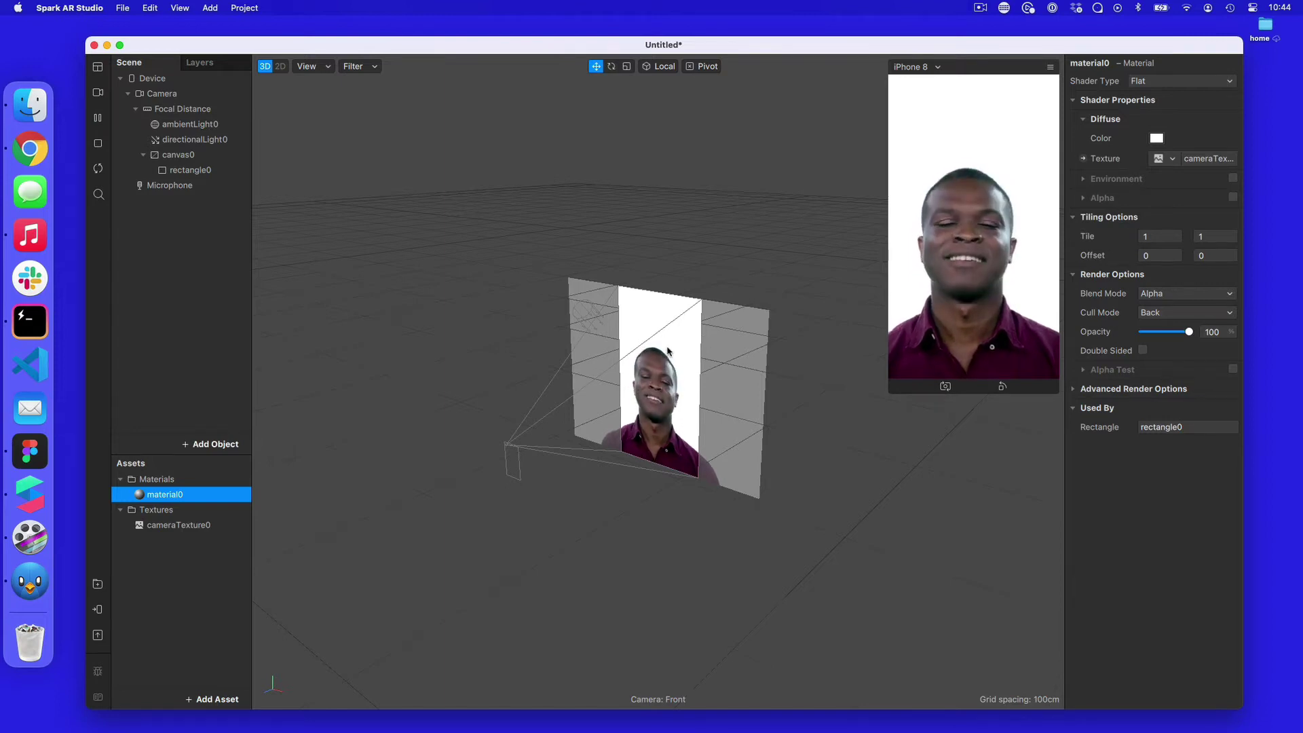
Step: Hide rectangle0 and make it visible again to compare the preview
click(193, 170)
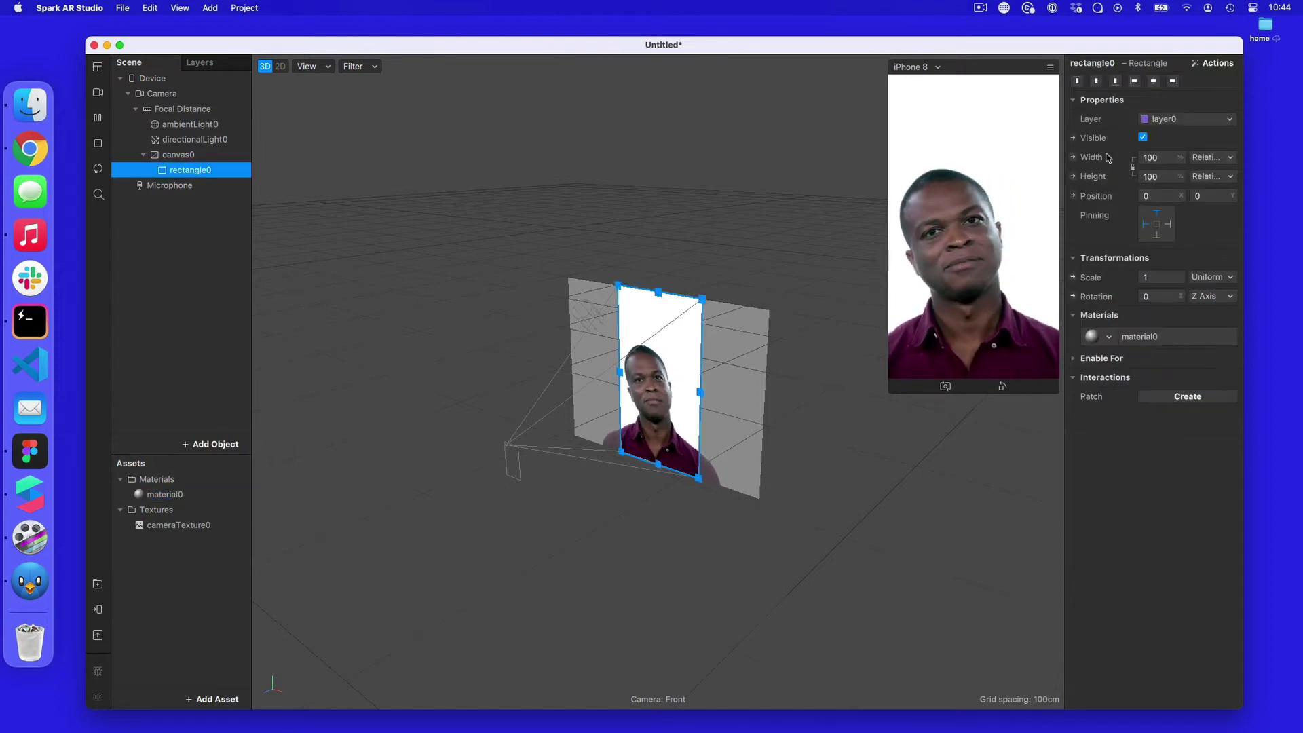
click(1142, 137)
click(1143, 137)
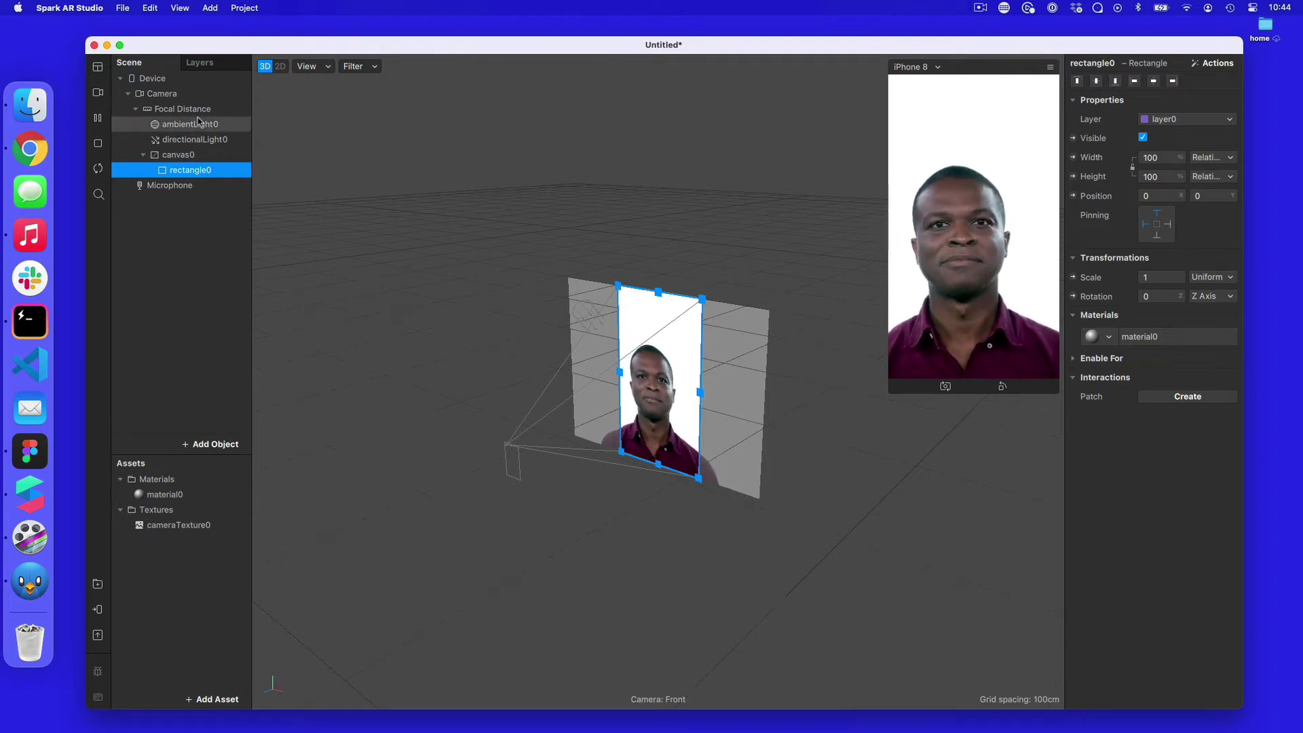
Step: Create the default render pipeline for the Device and enlarge the Patch Editor
click(152, 78)
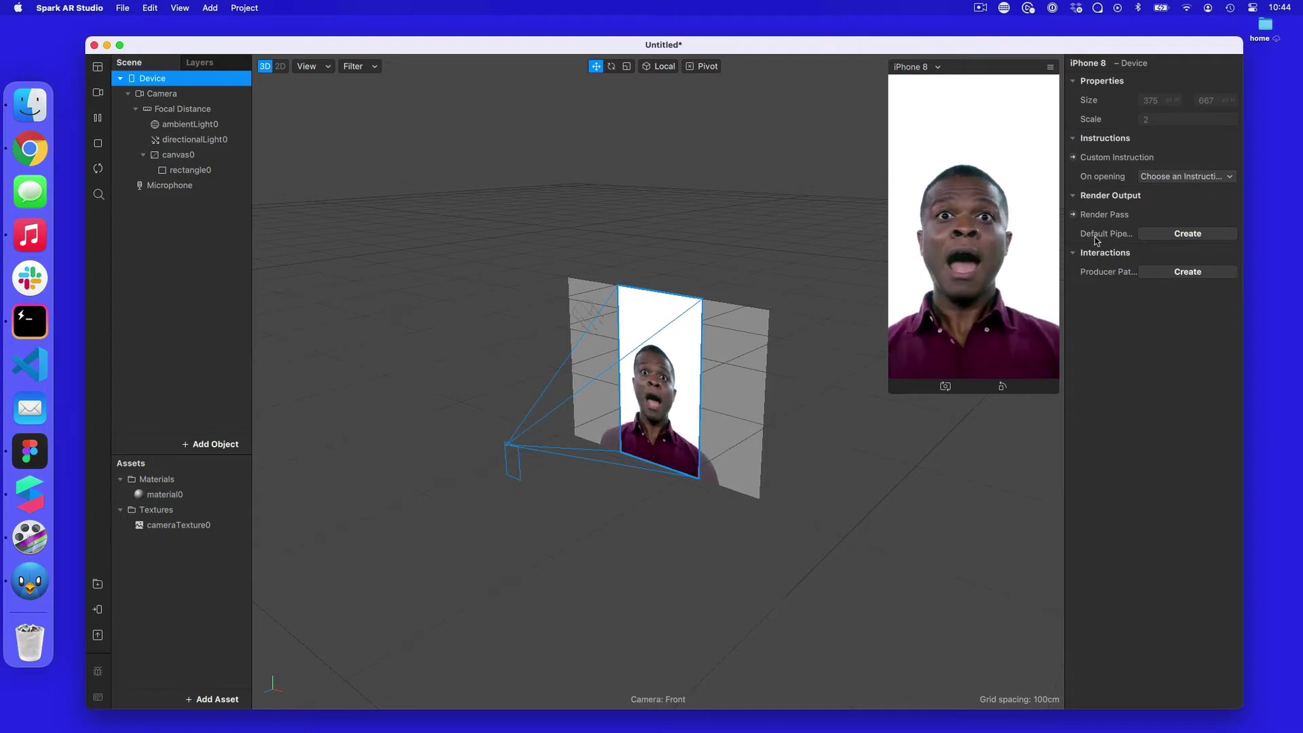
drag(1064, 238, 1006, 237)
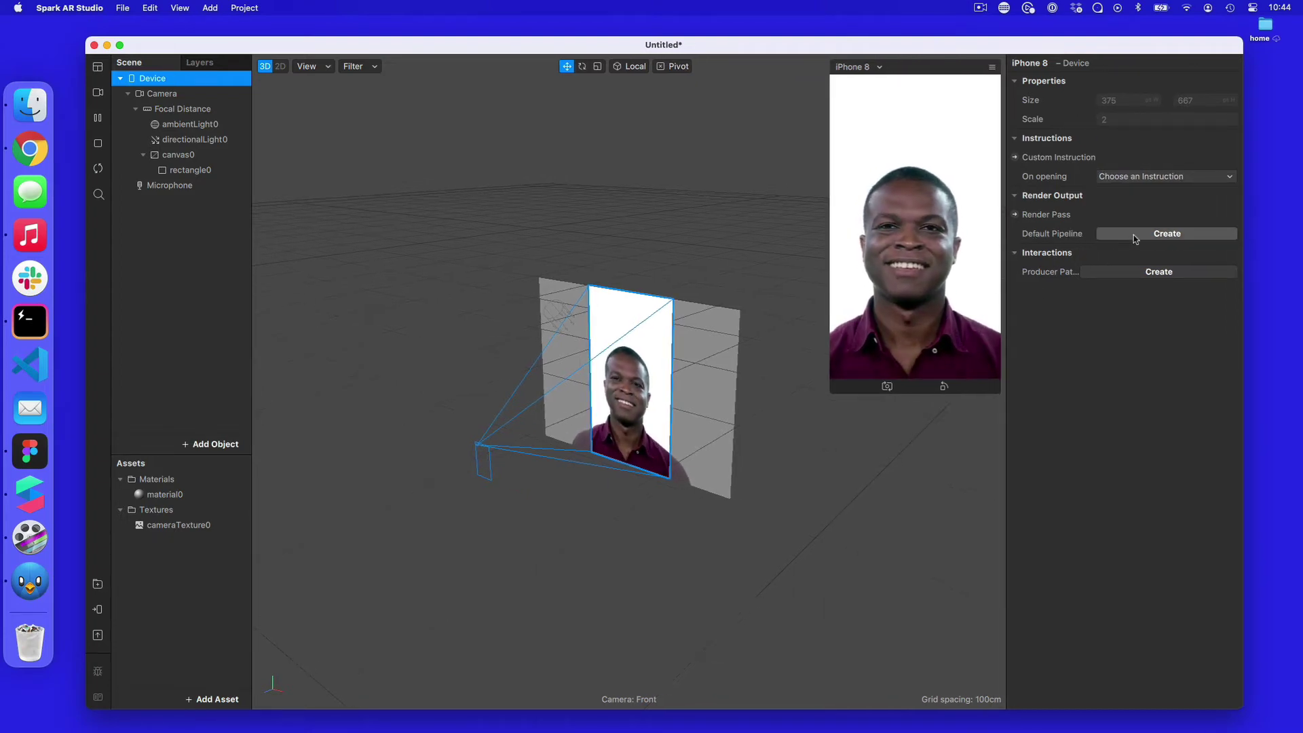
click(1133, 235)
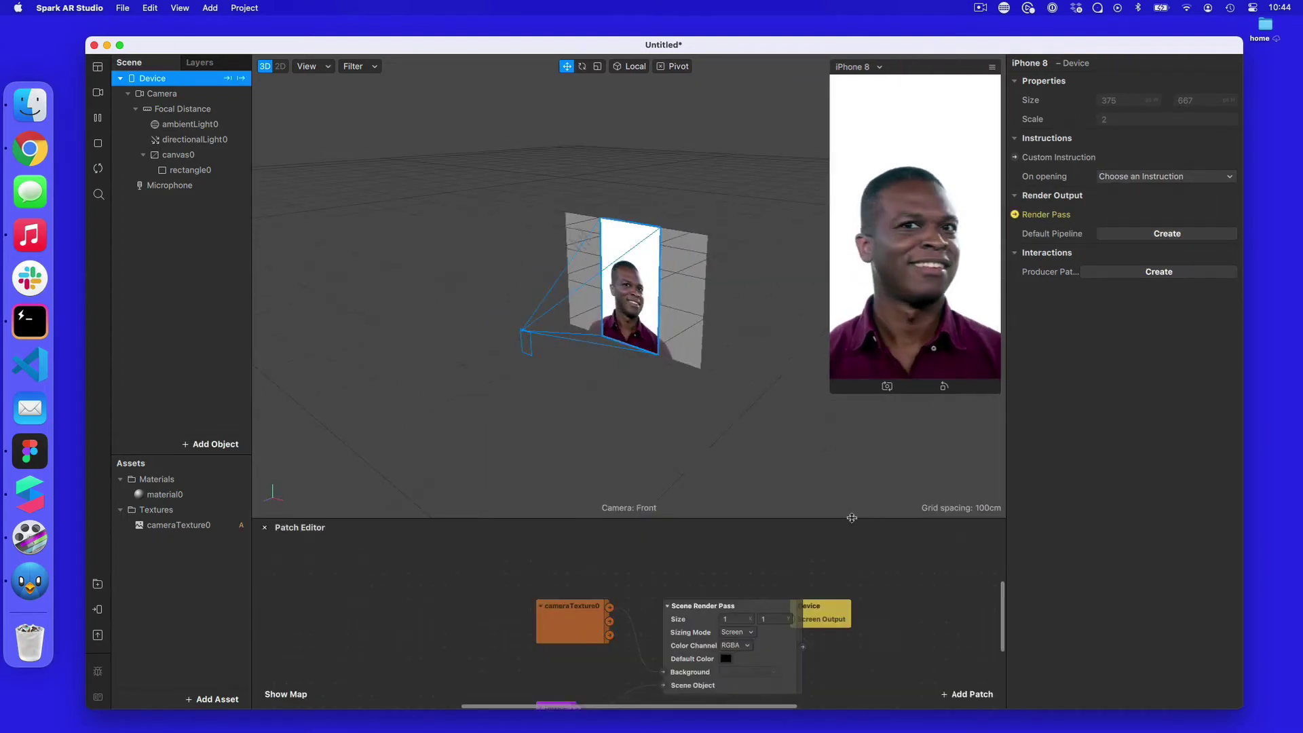
drag(851, 518, 851, 275)
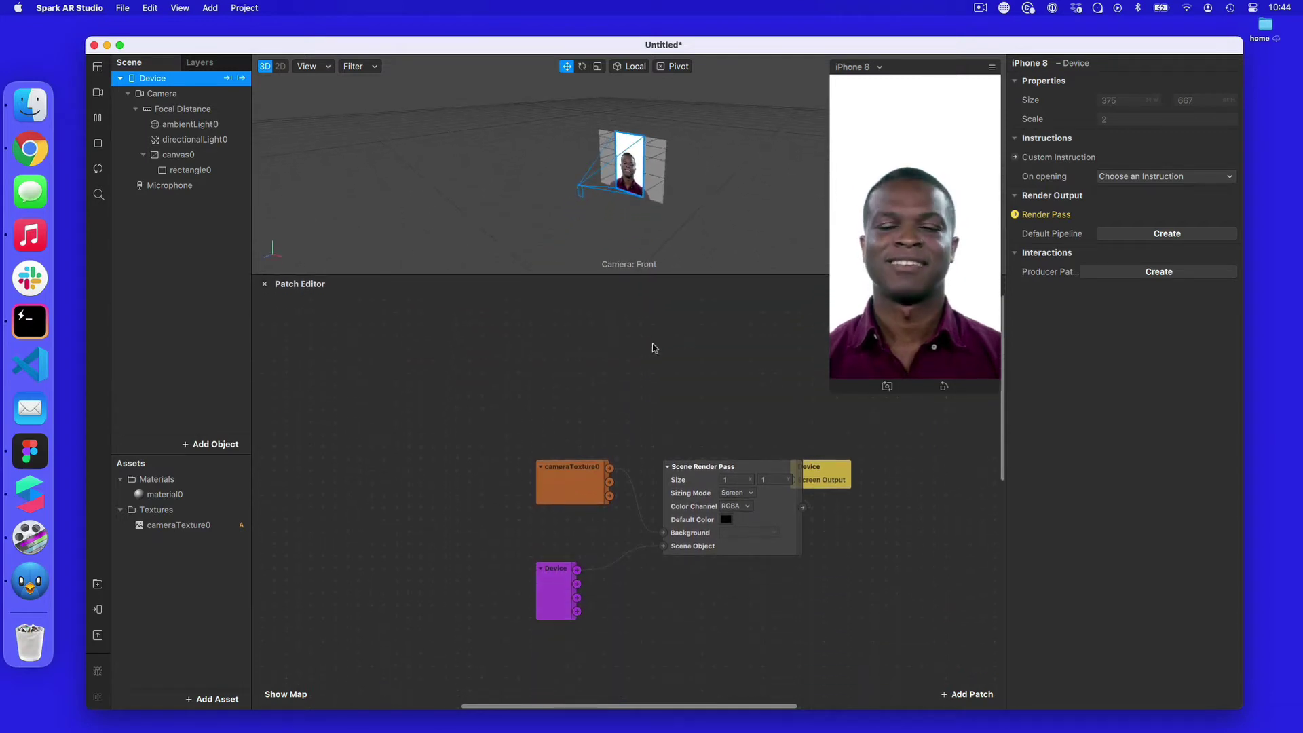
Step: Spread out the cameraTexture0, Device, Scene Render Pass and Screen Output patches so that none overlap
drag(576, 473, 447, 384)
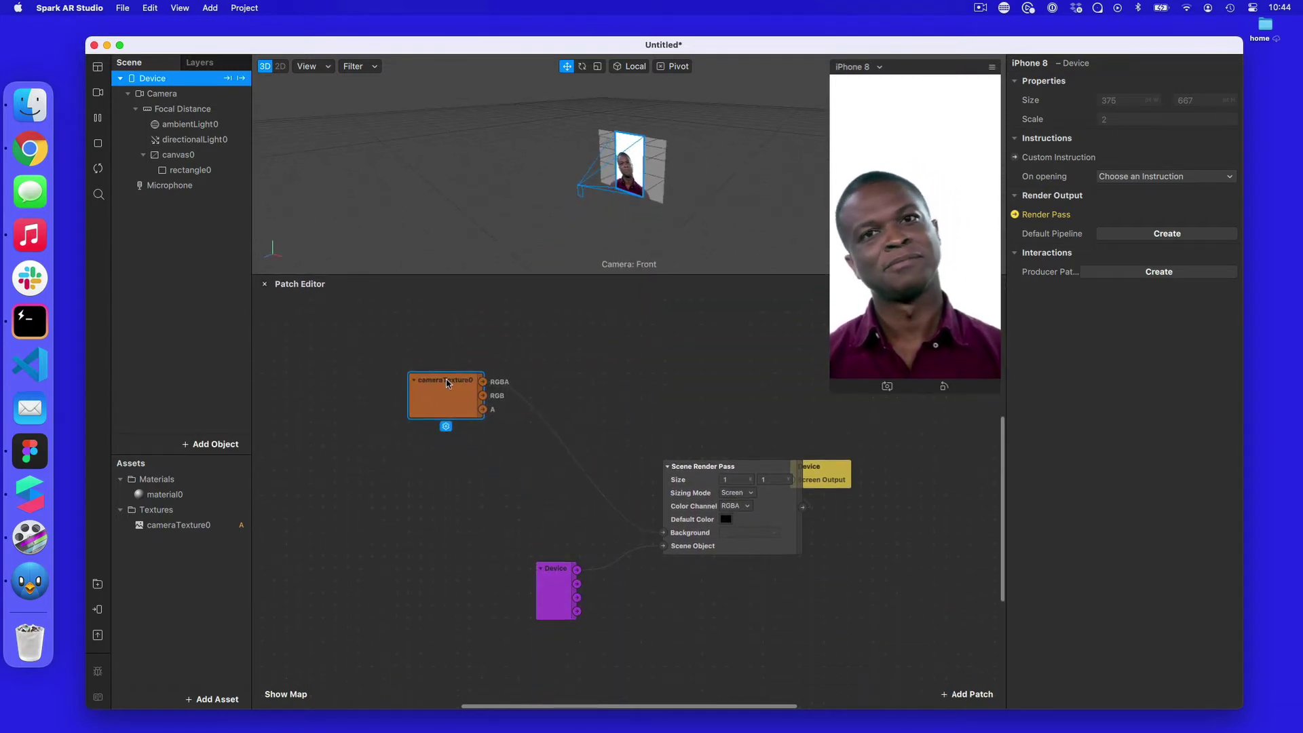
drag(551, 569, 446, 463)
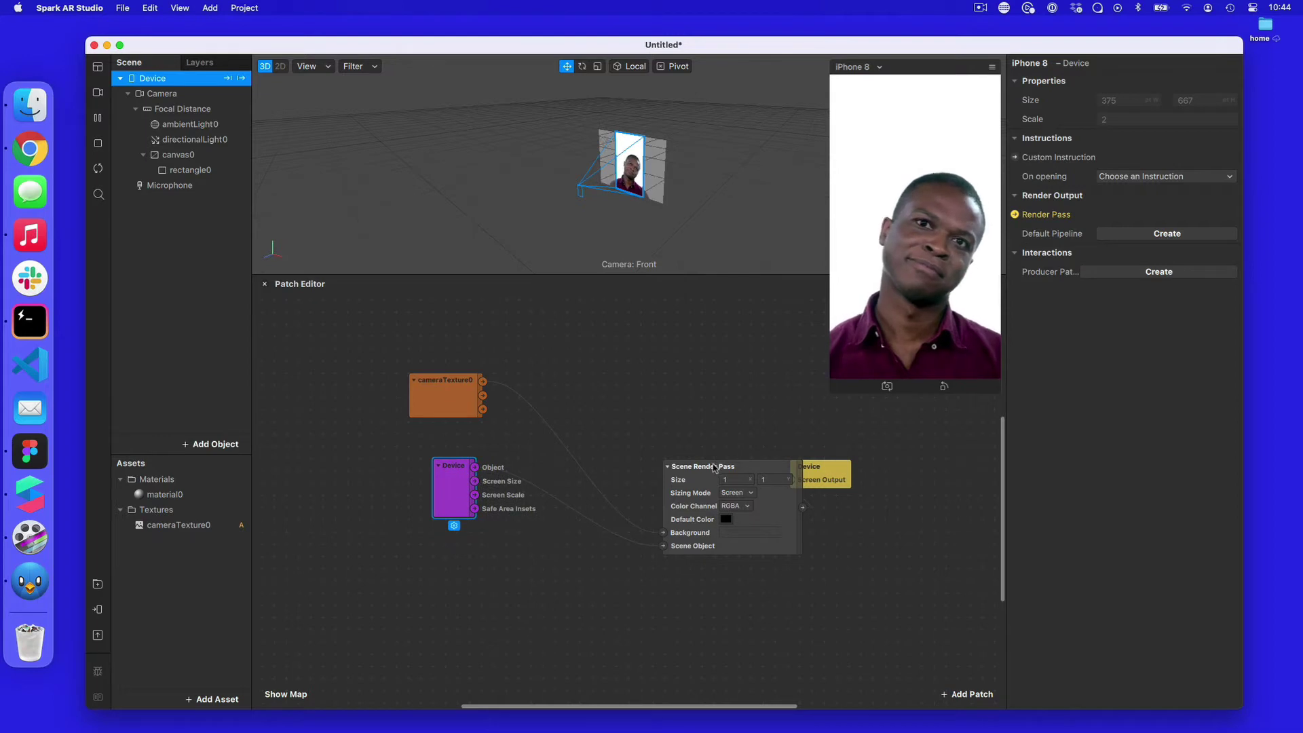
drag(714, 466, 598, 399)
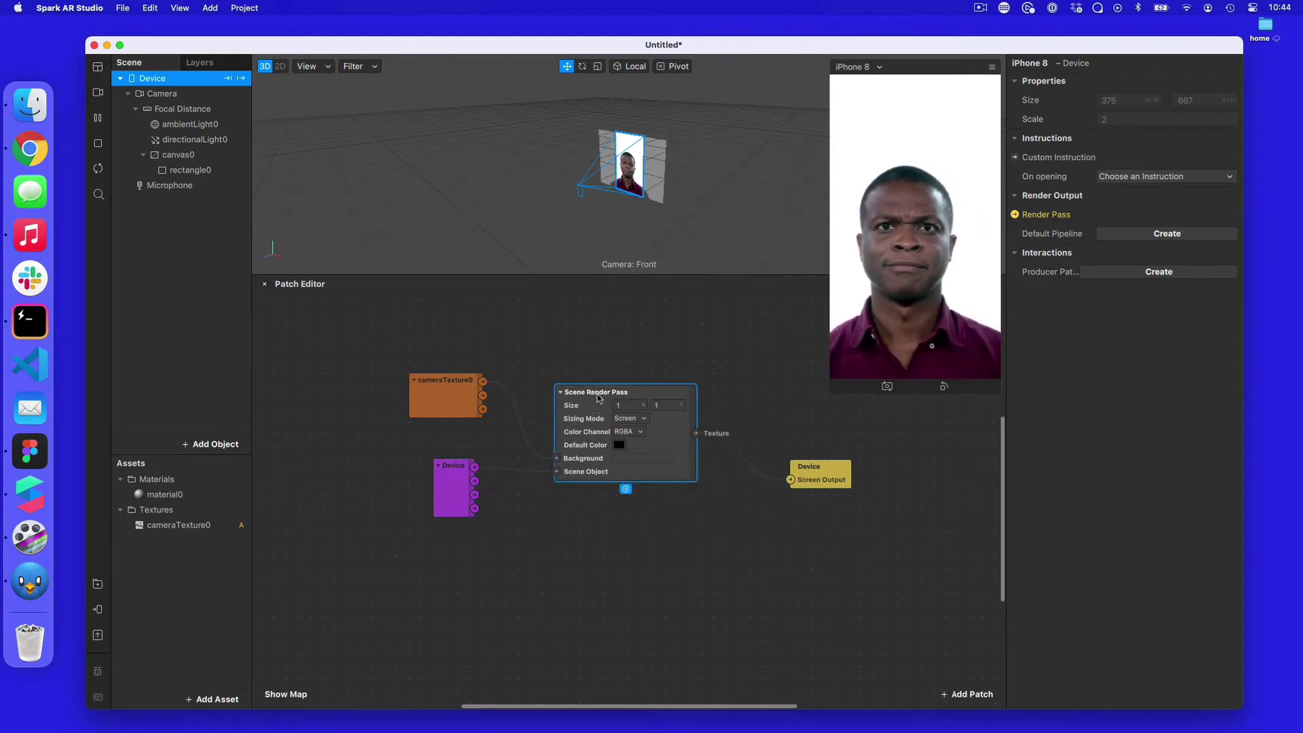
drag(826, 463, 836, 425)
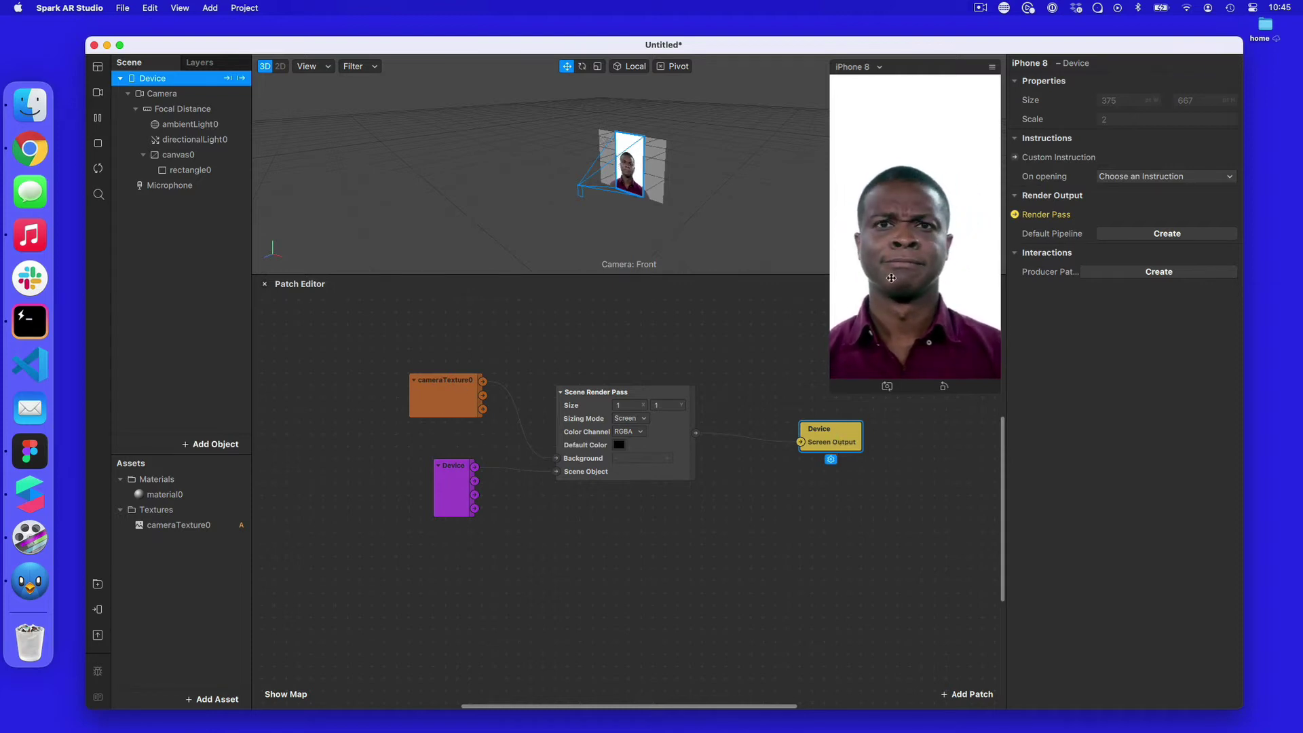
drag(840, 442, 865, 418)
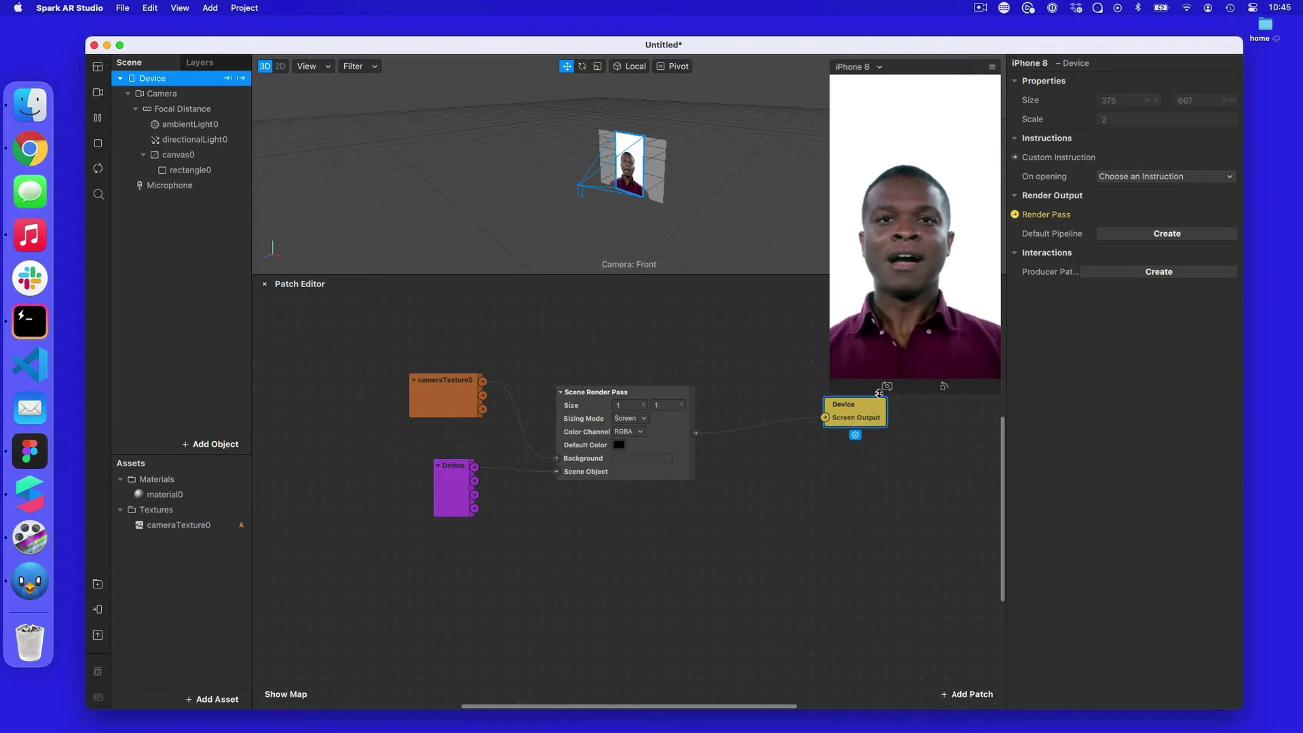
Step: Add a Delay Frame patch below the screen output and connect the Scene Render Pass texture to its Render Pass input
right_click(814, 498)
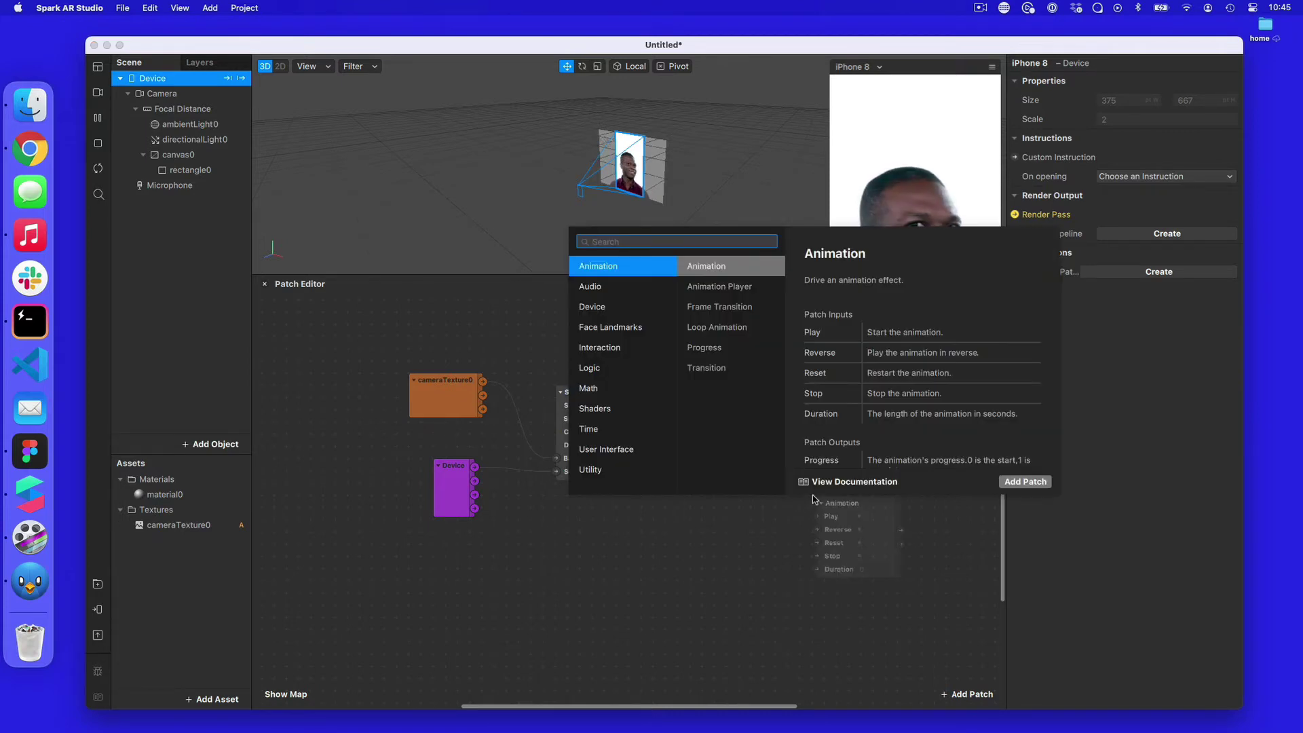
text(delay)
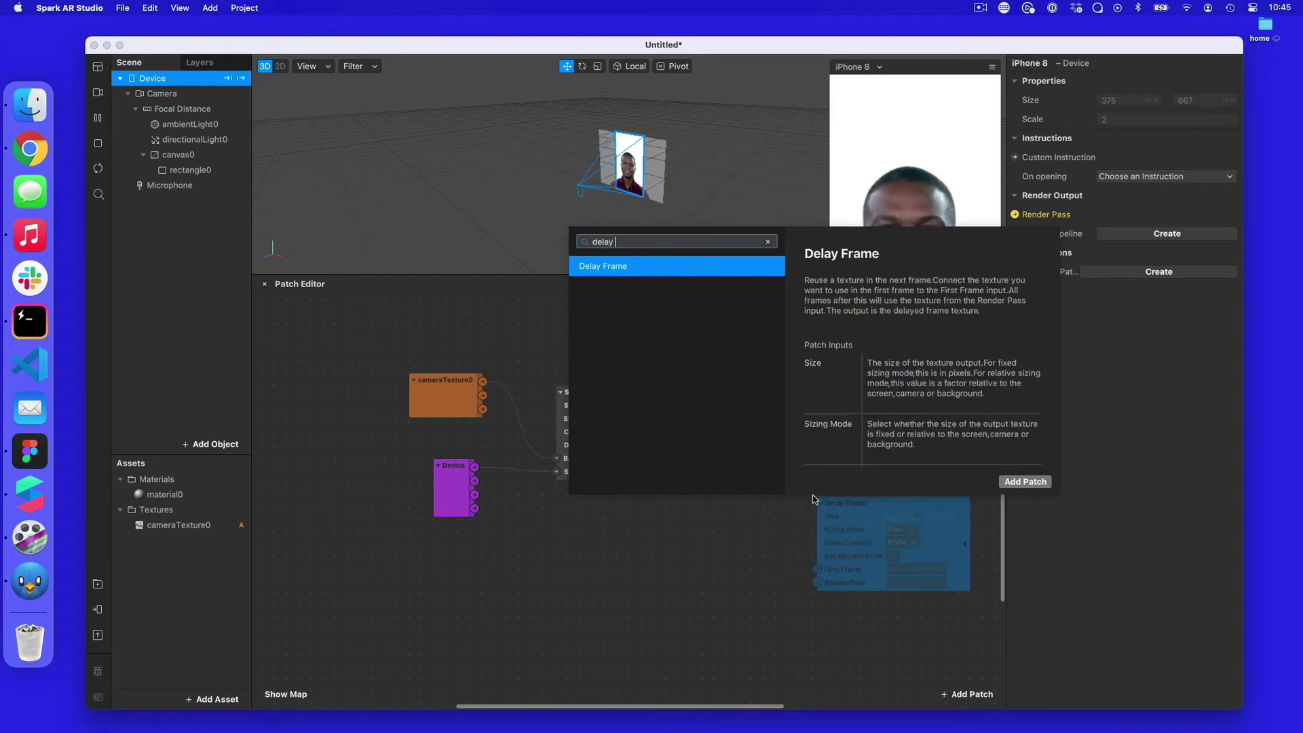
key(Return)
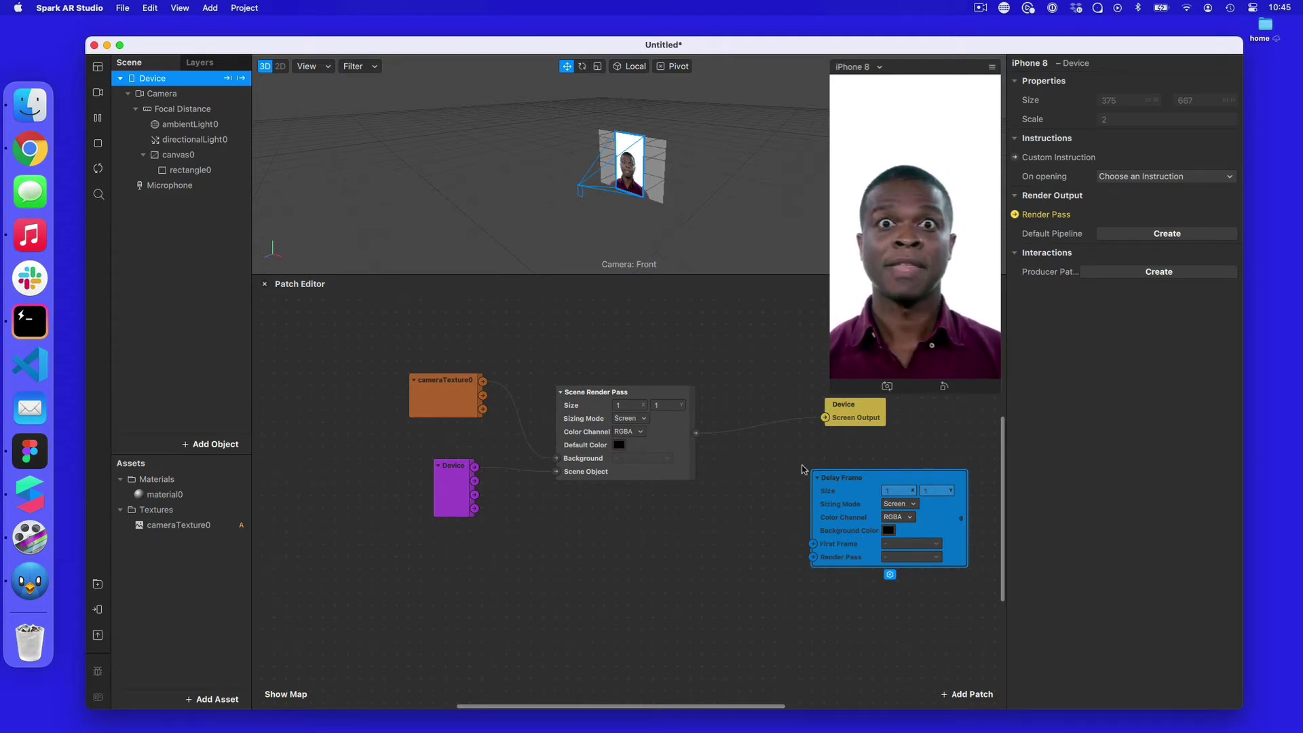
drag(700, 435, 813, 558)
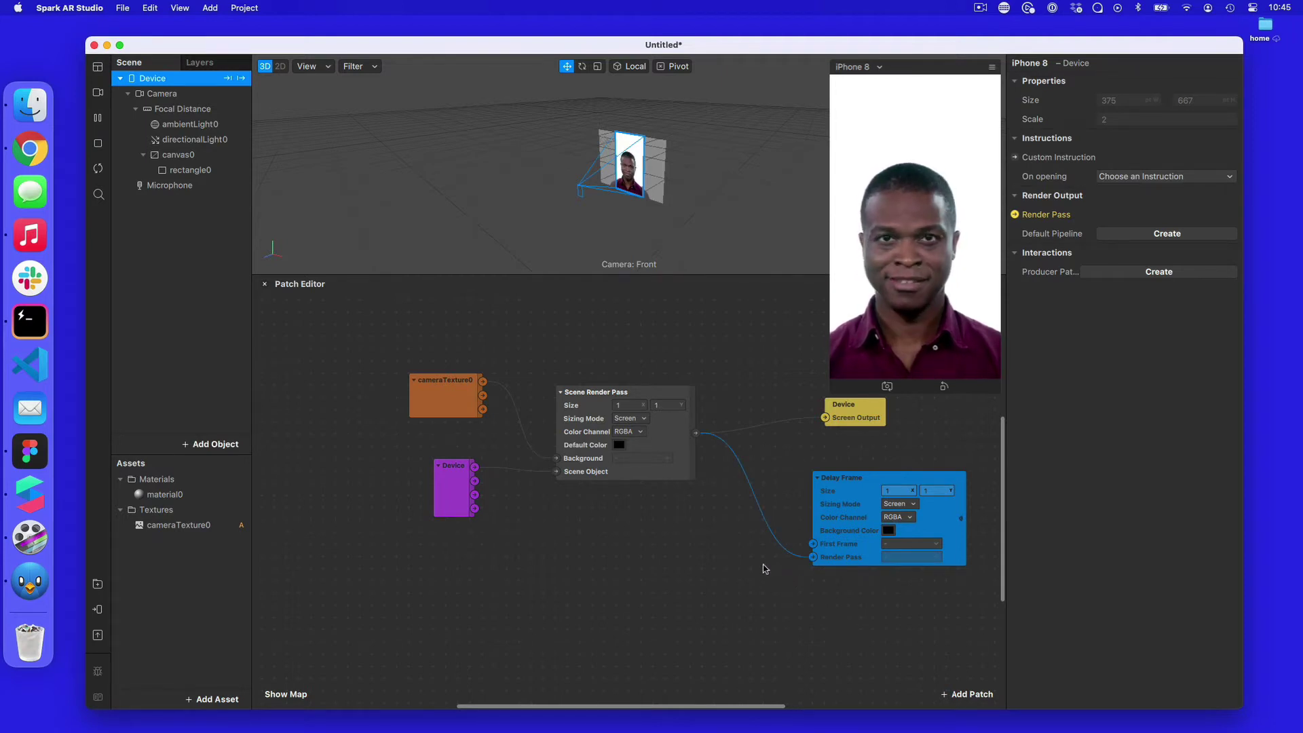
Step: Try the Delay Frame texture as material0's diffuse texture, and restore cameraTexture0
click(190, 169)
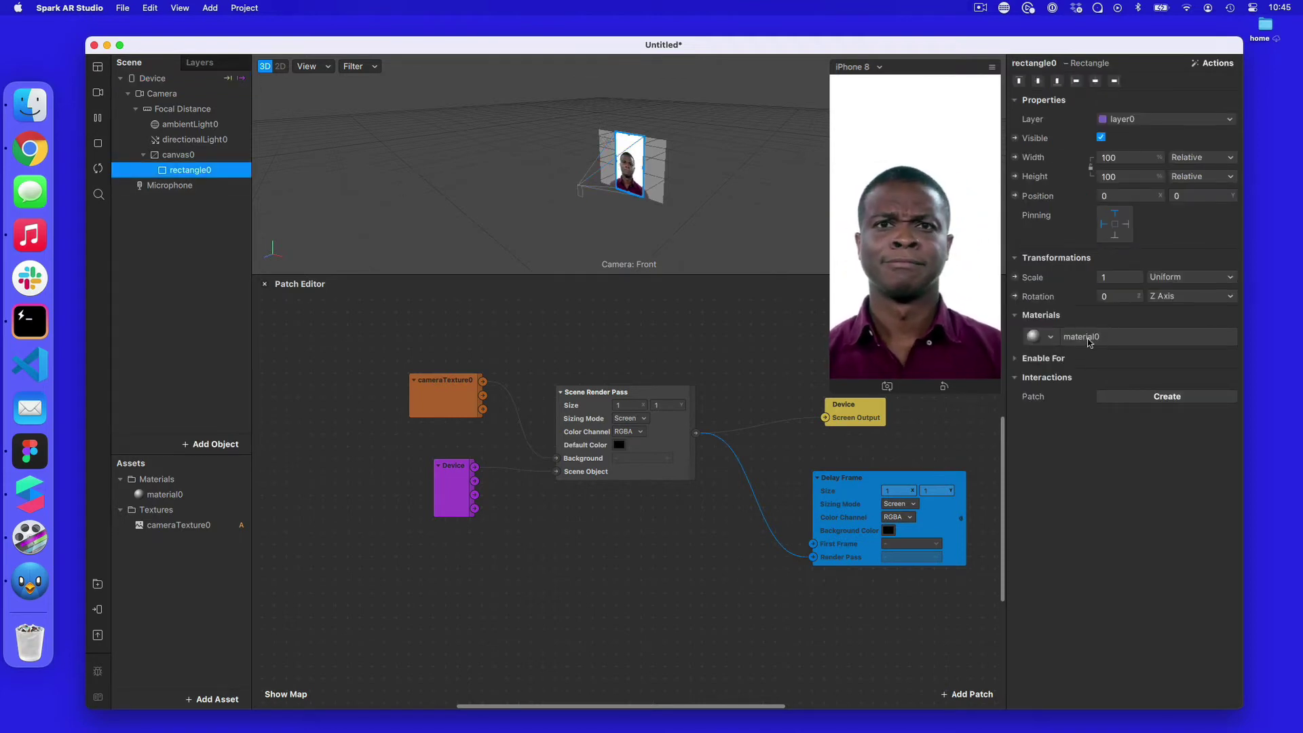
double_click(188, 495)
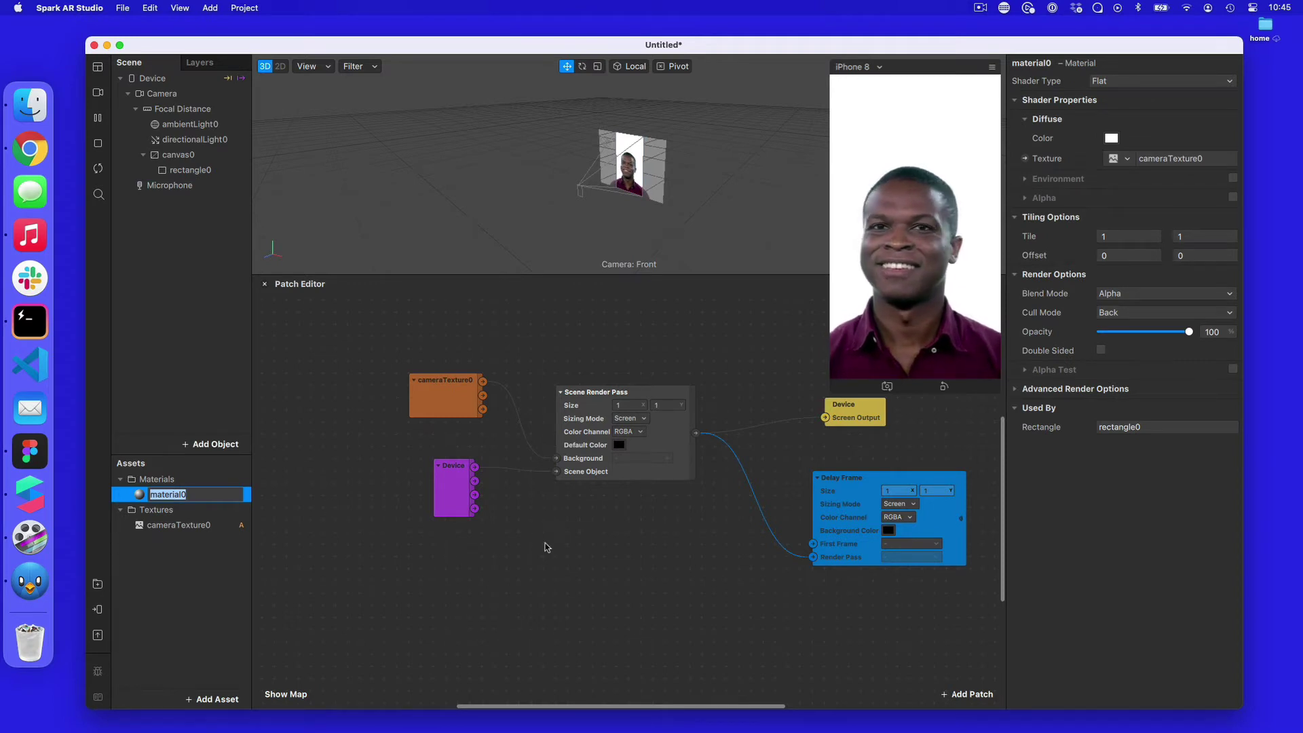
key(Return)
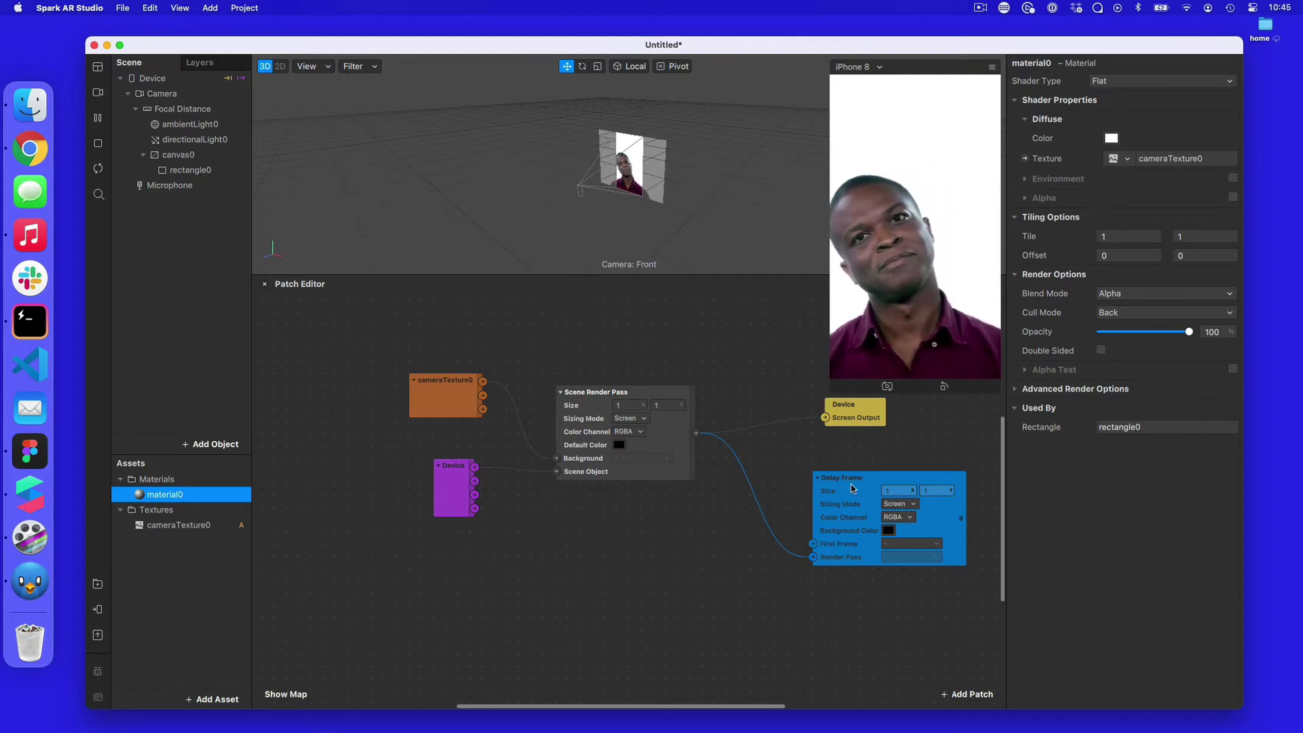
click(1129, 163)
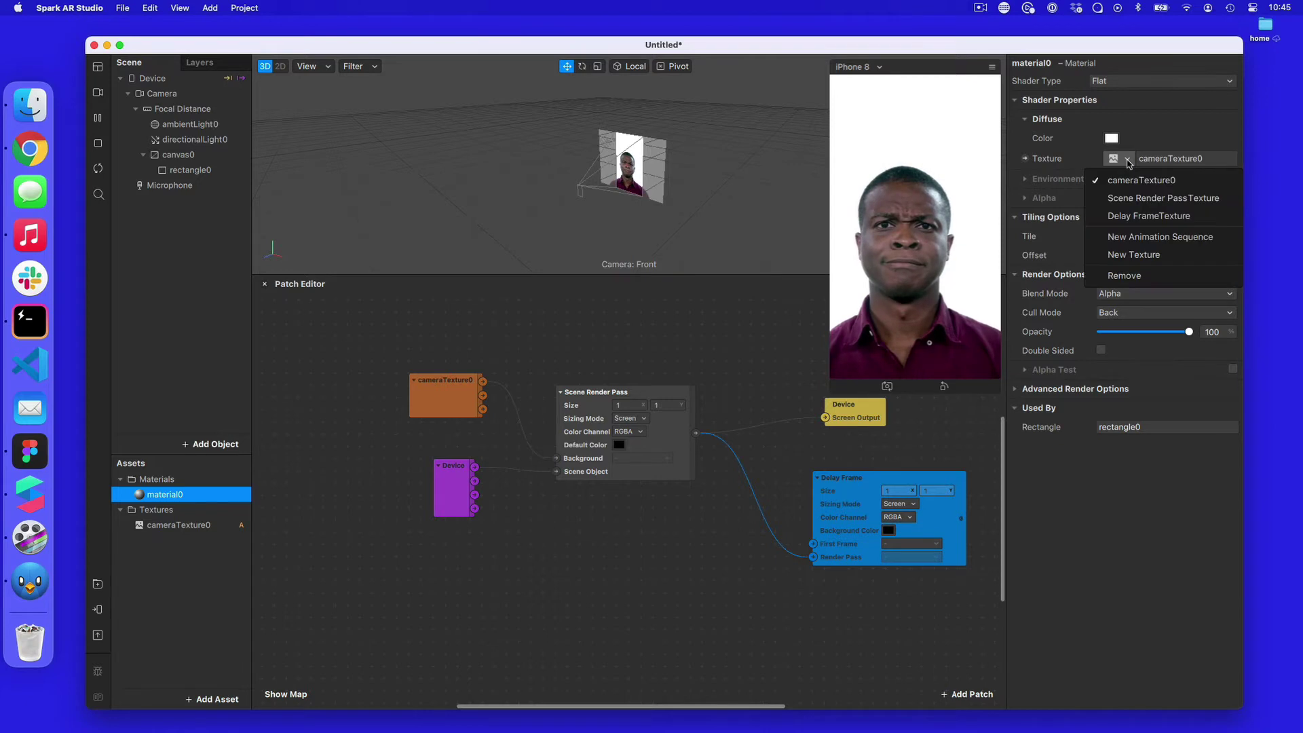
click(1145, 217)
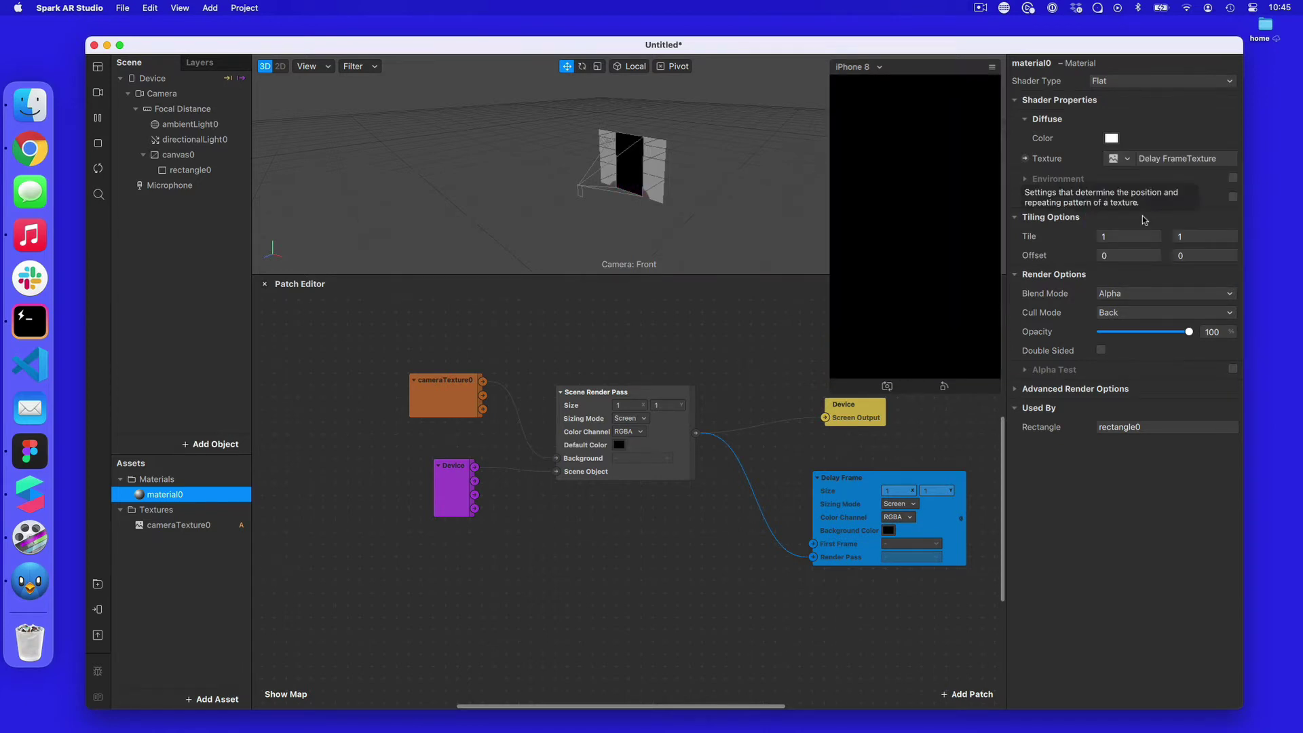
click(1127, 163)
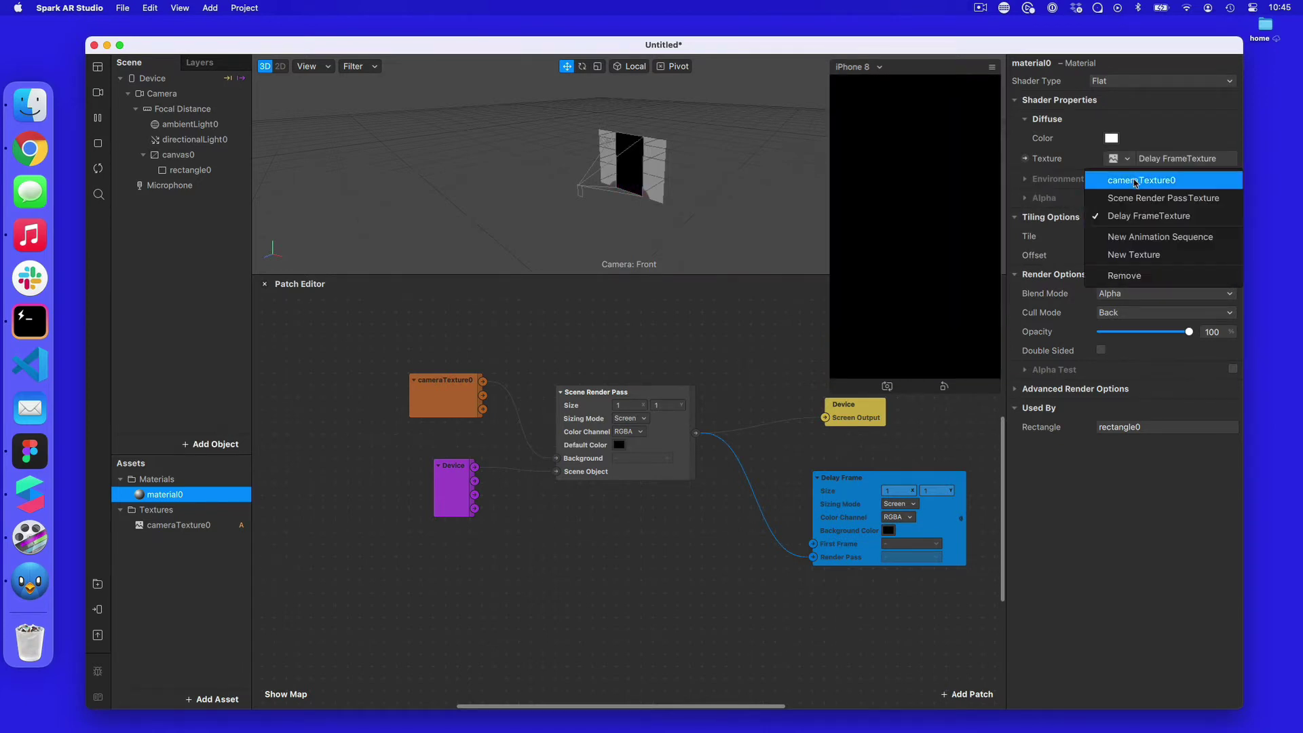
click(1135, 180)
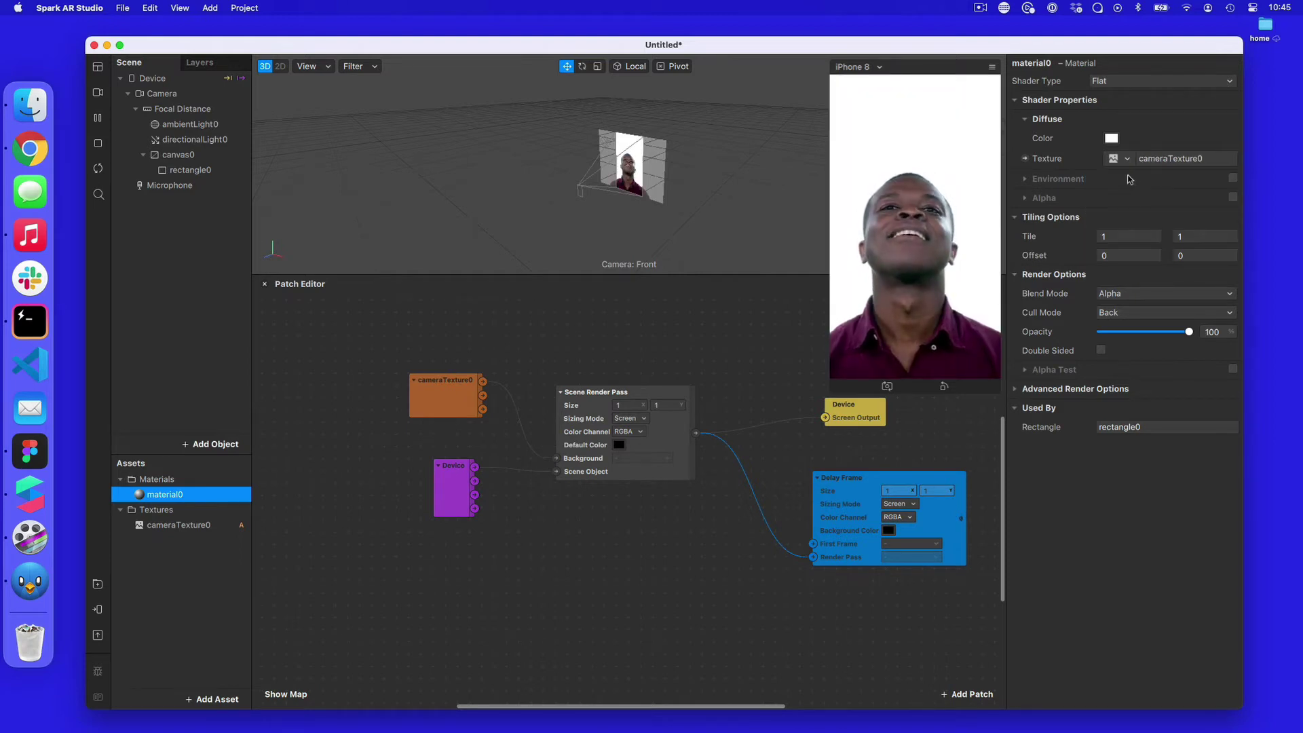
Step: Create a patch for material0's diffuse texture, place it below the Delay Frame patch, and connect cameraTexture0's RGBA output to it
click(1024, 159)
drag(656, 520, 893, 641)
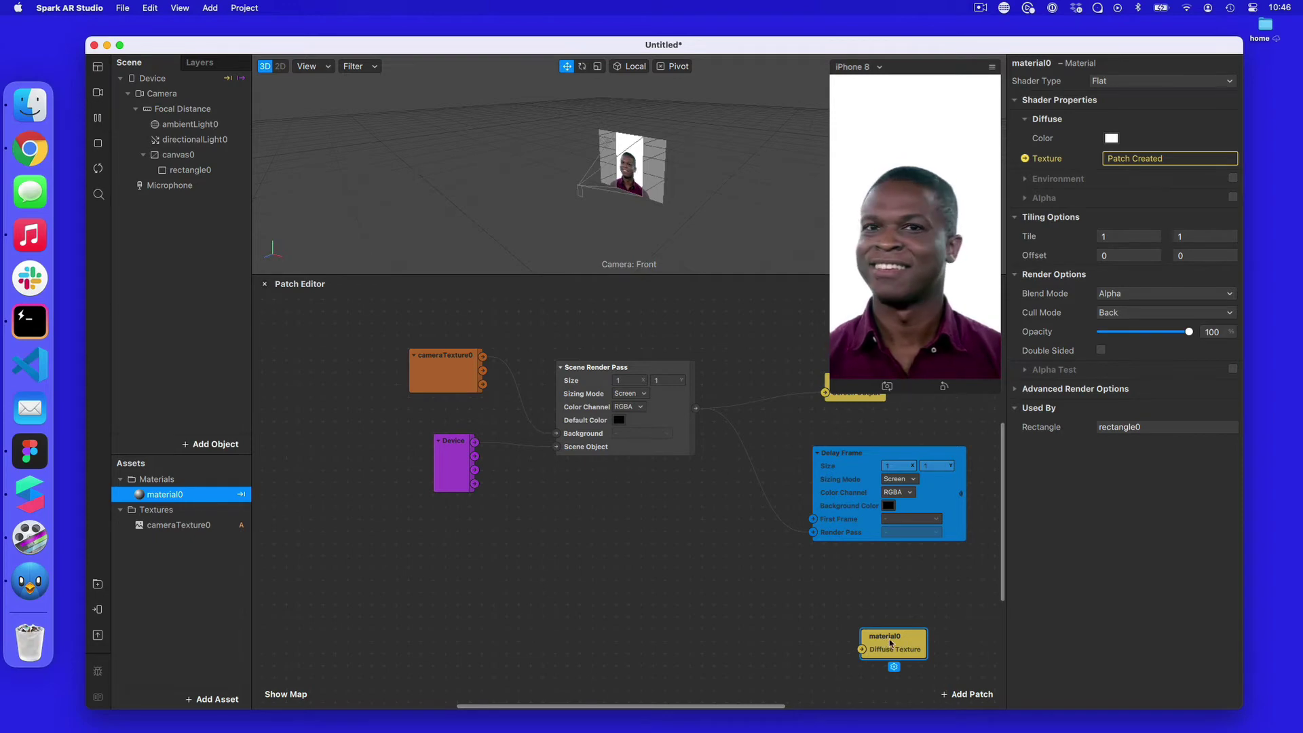
click(483, 357)
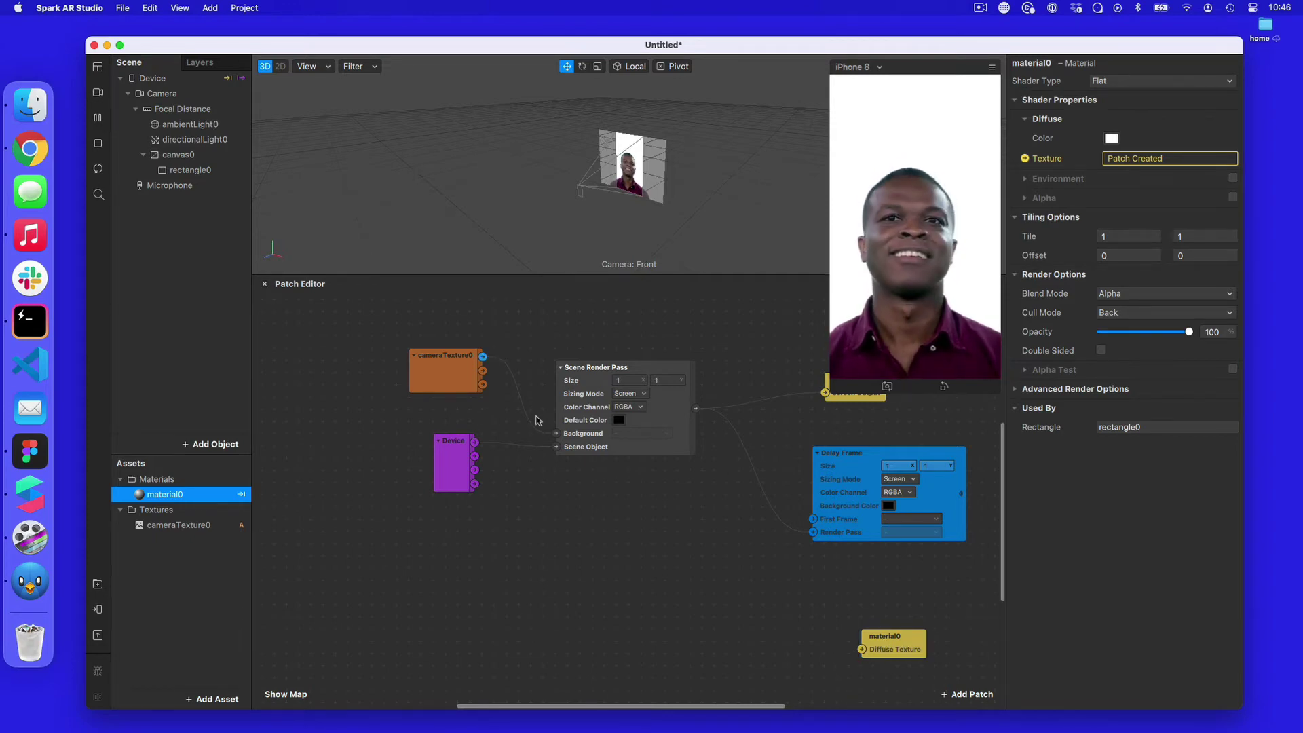
click(862, 649)
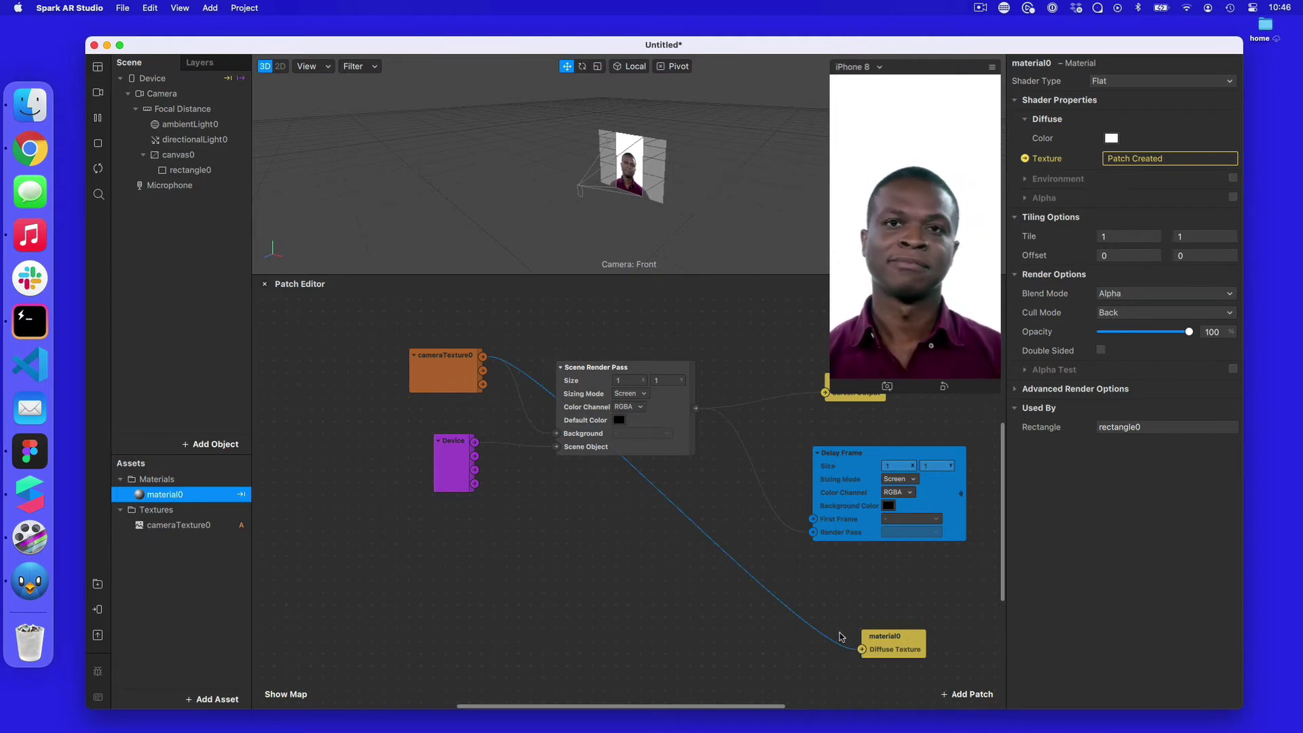
click(447, 380)
click(901, 453)
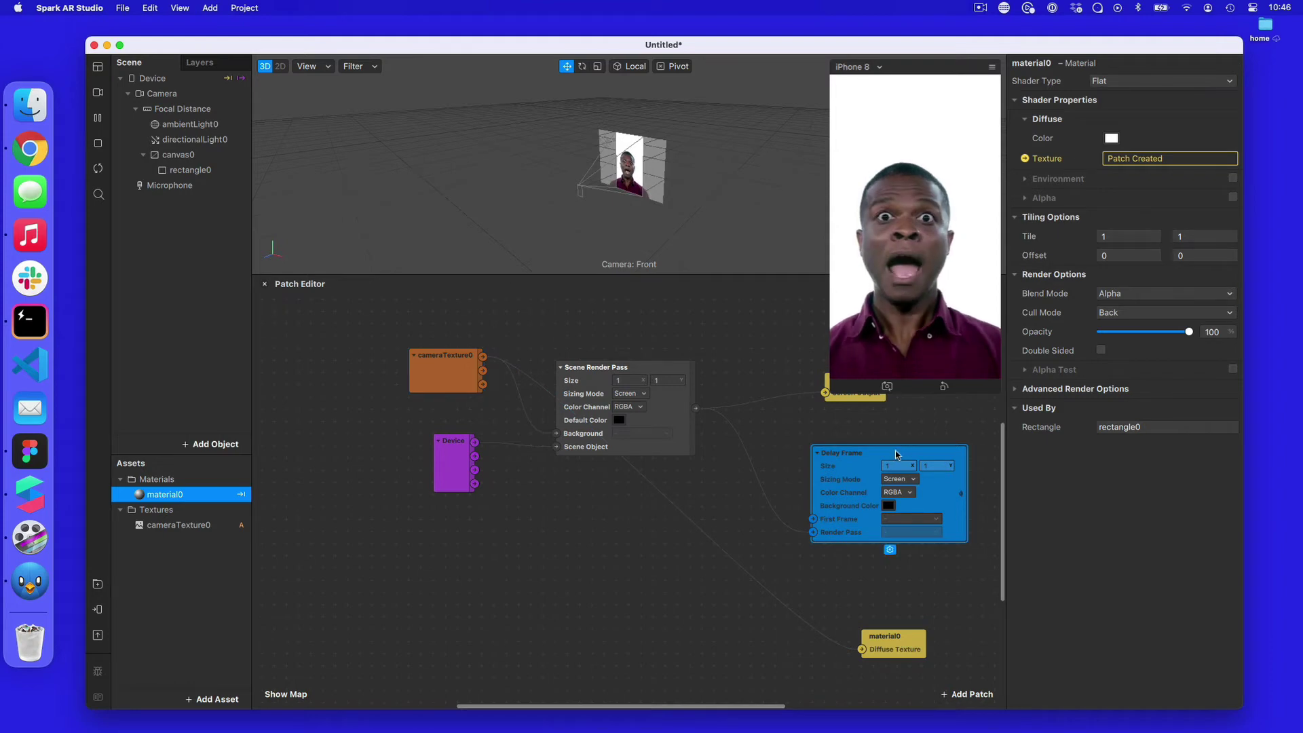
Step: Add a Mix patch, connecting its output to material0's Diffuse Texture and cameraTexture0's RGBA output to its first input
right_click(630, 609)
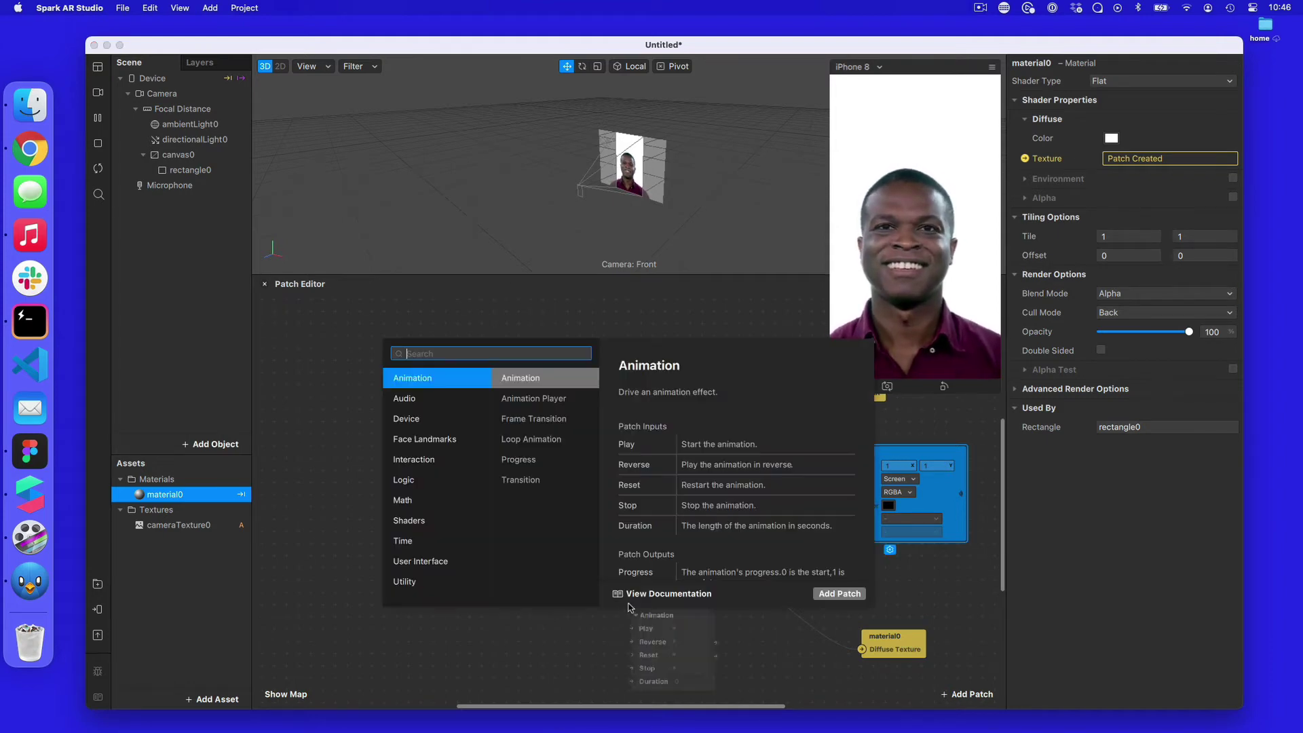
text(mix)
key(Return)
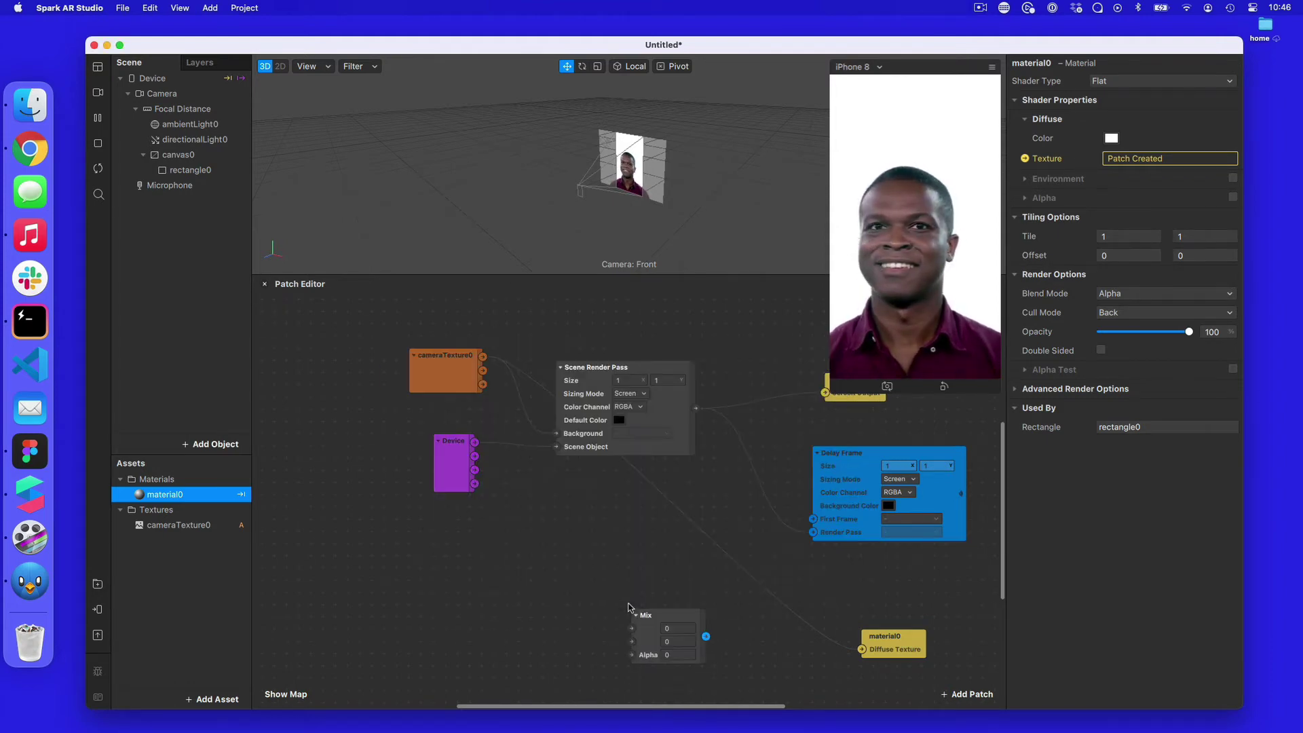
drag(707, 636, 862, 649)
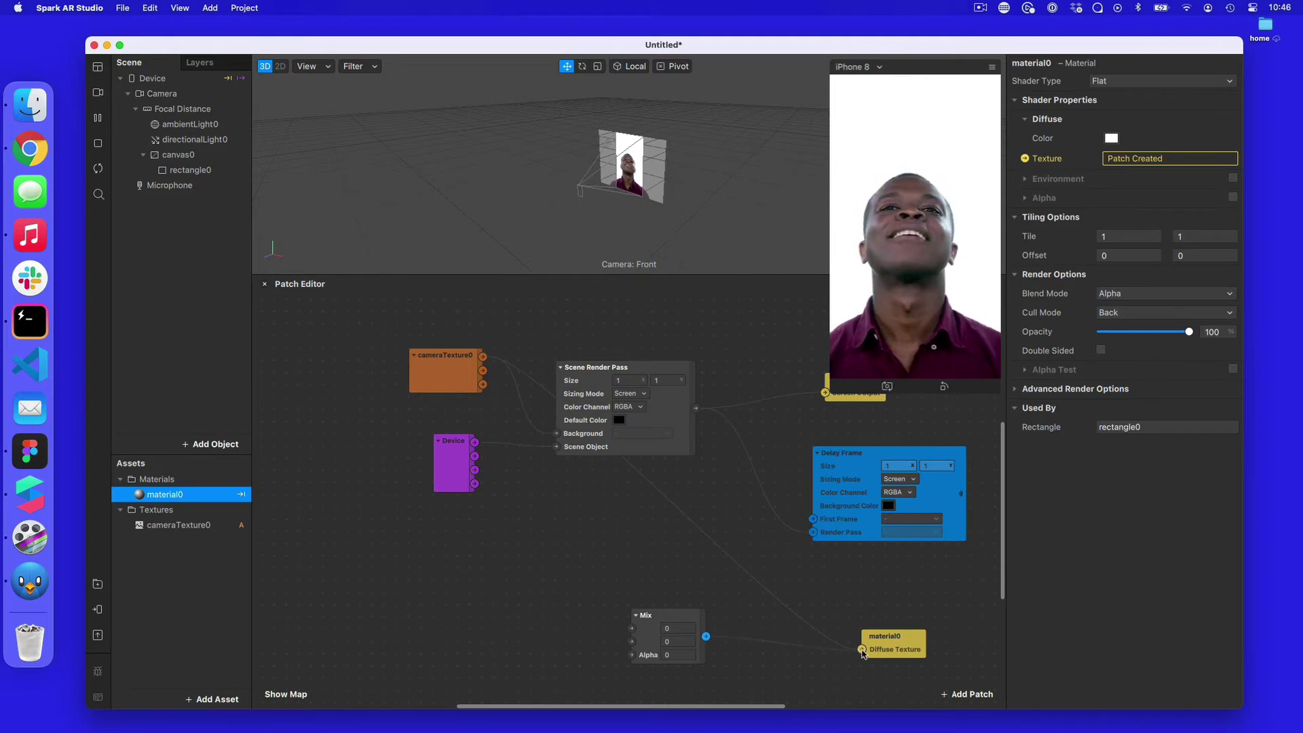
scroll(602, 158, up, 2)
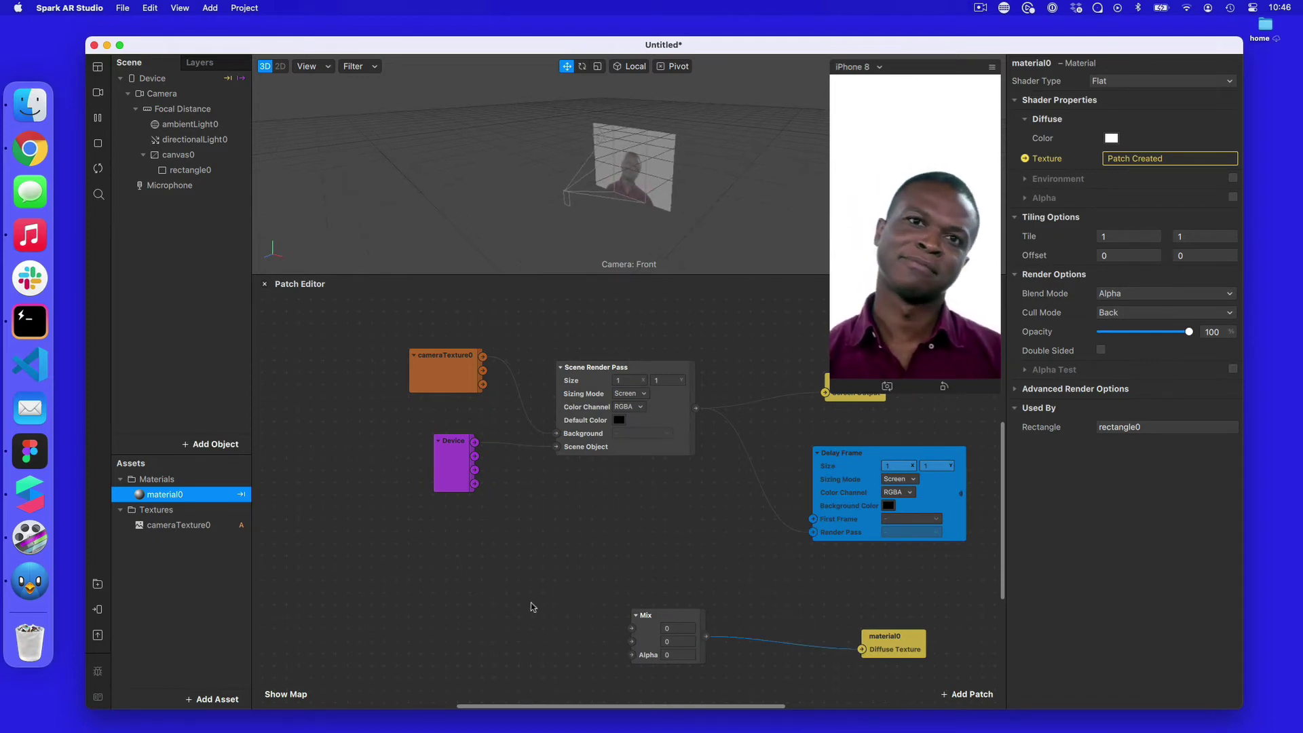
drag(482, 357, 632, 628)
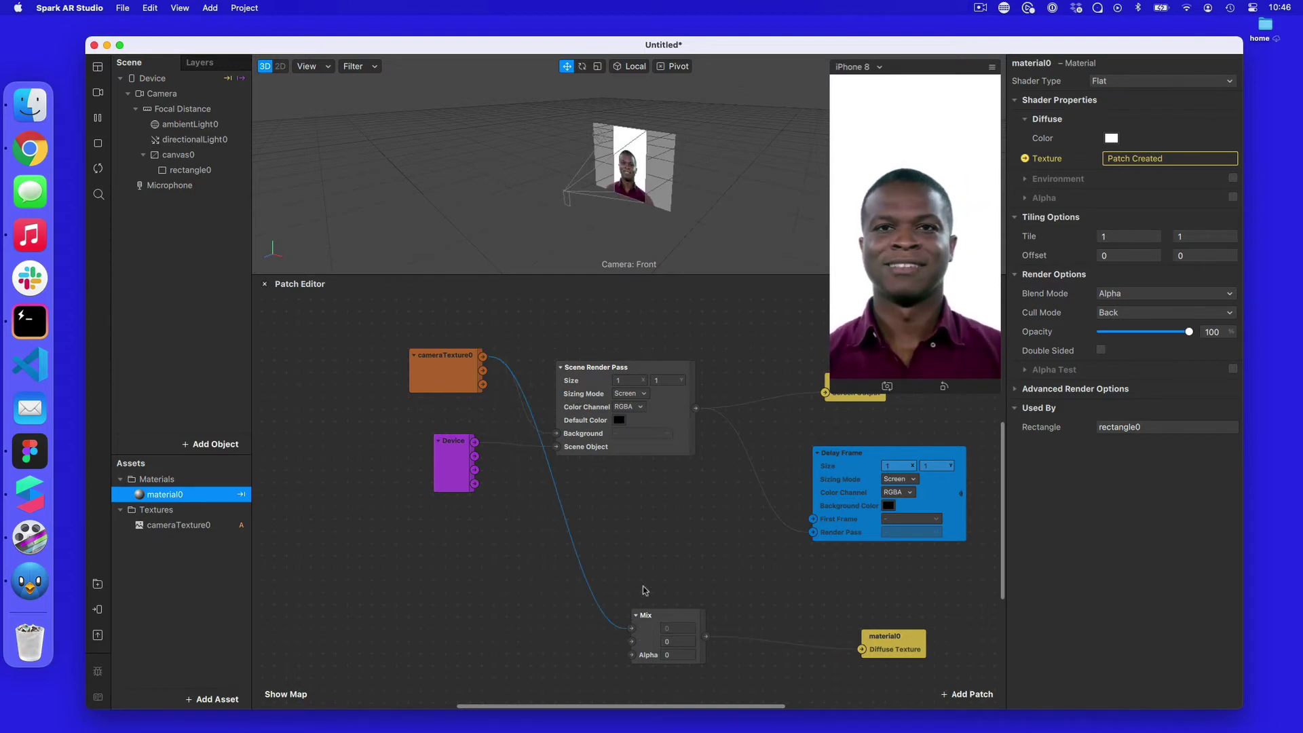
scroll(627, 185, up, 2)
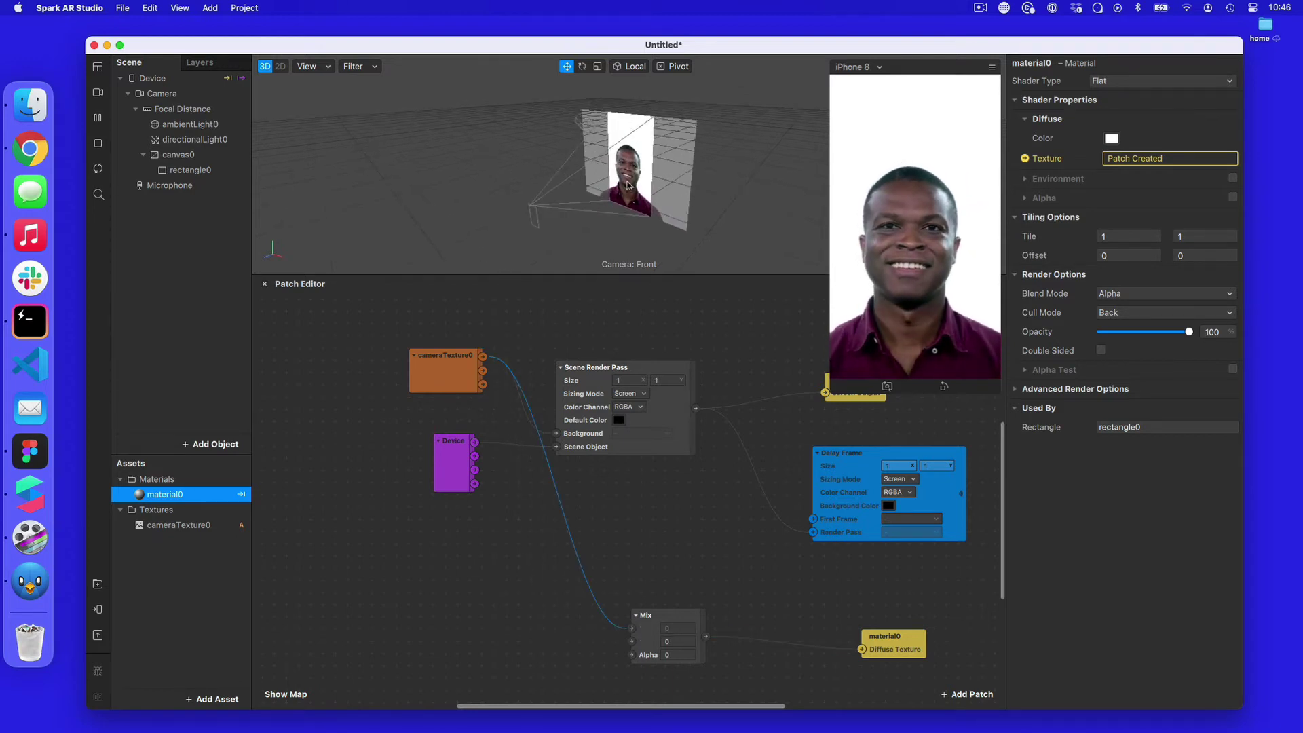
Step: Add a Receiver patch for the Delay Frame and connect it to the Mix patch's second input
double_click(446, 597)
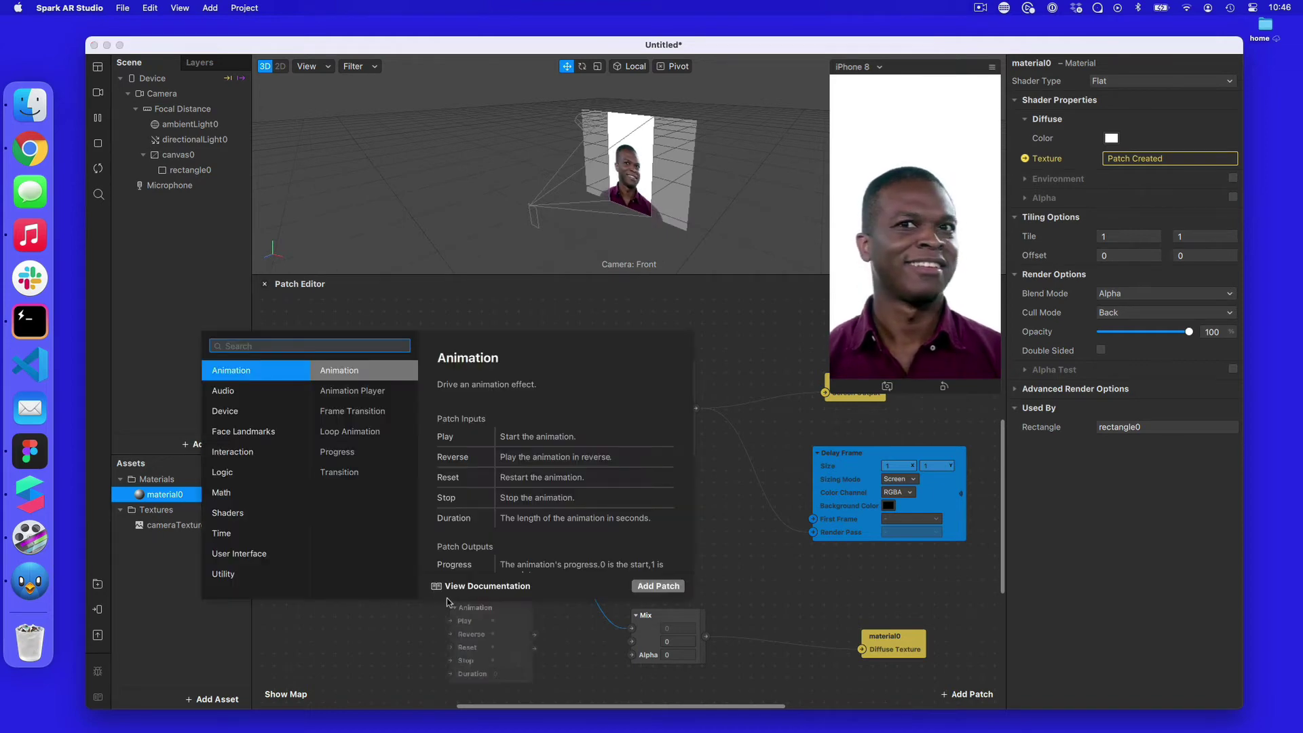
text(rece)
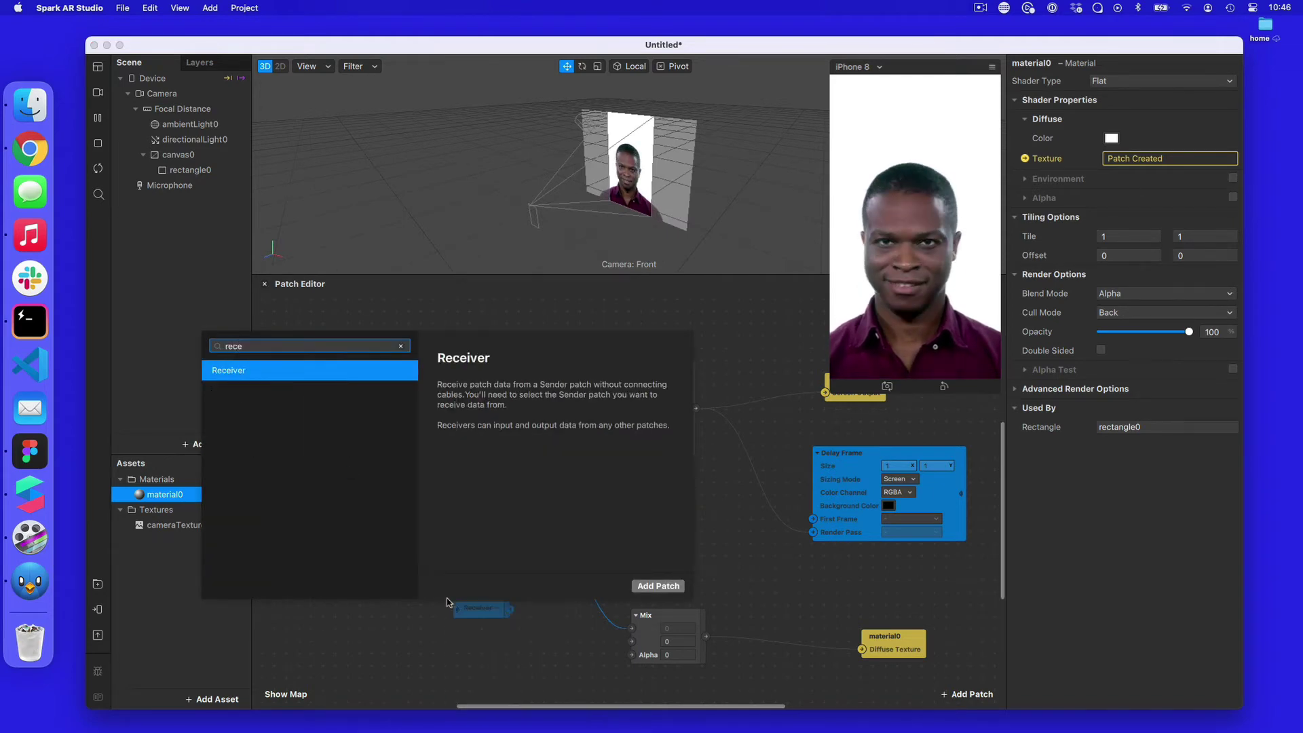
key(Return)
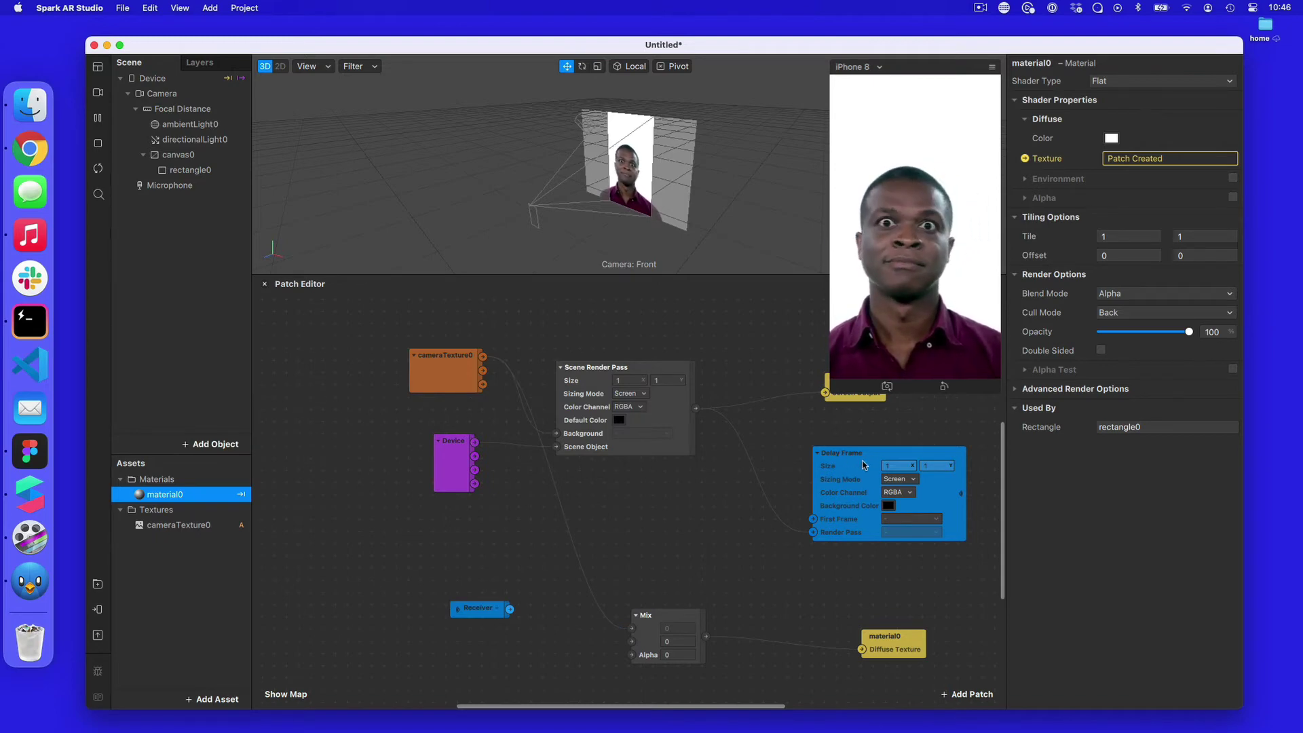
click(494, 610)
click(518, 639)
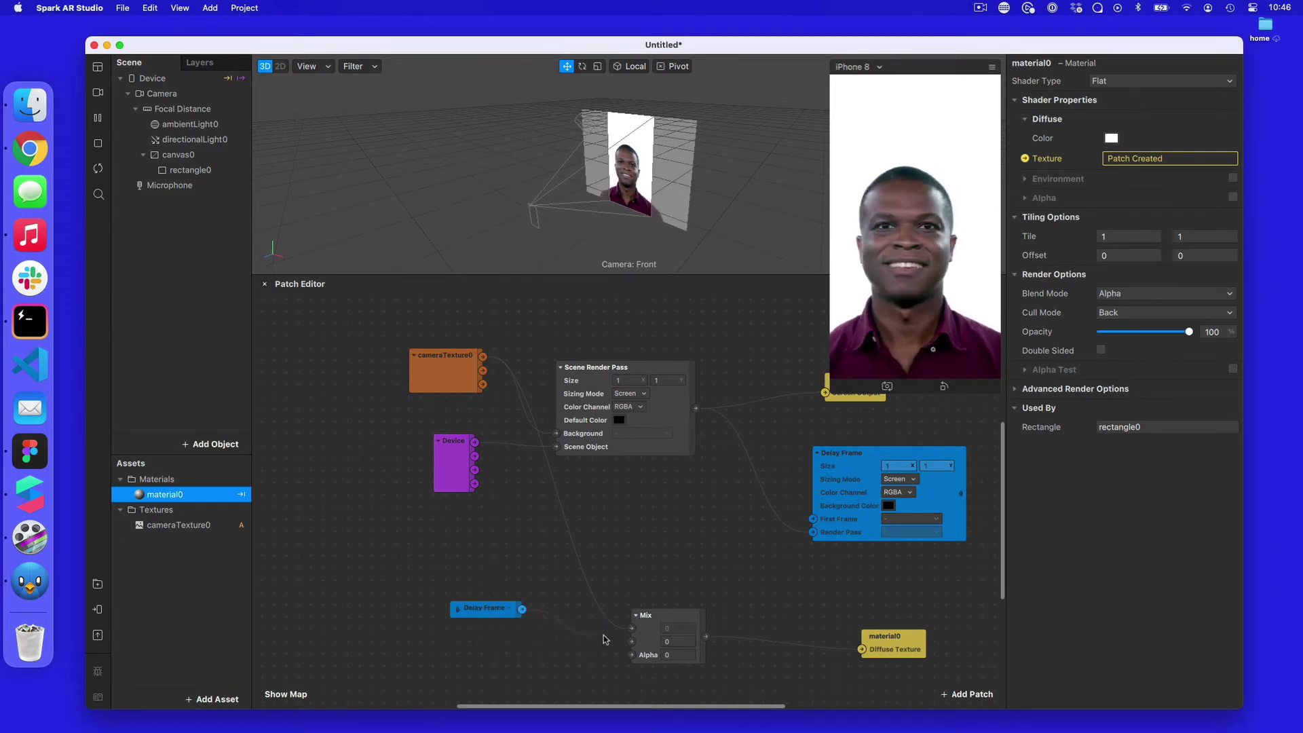
drag(631, 644, 631, 641)
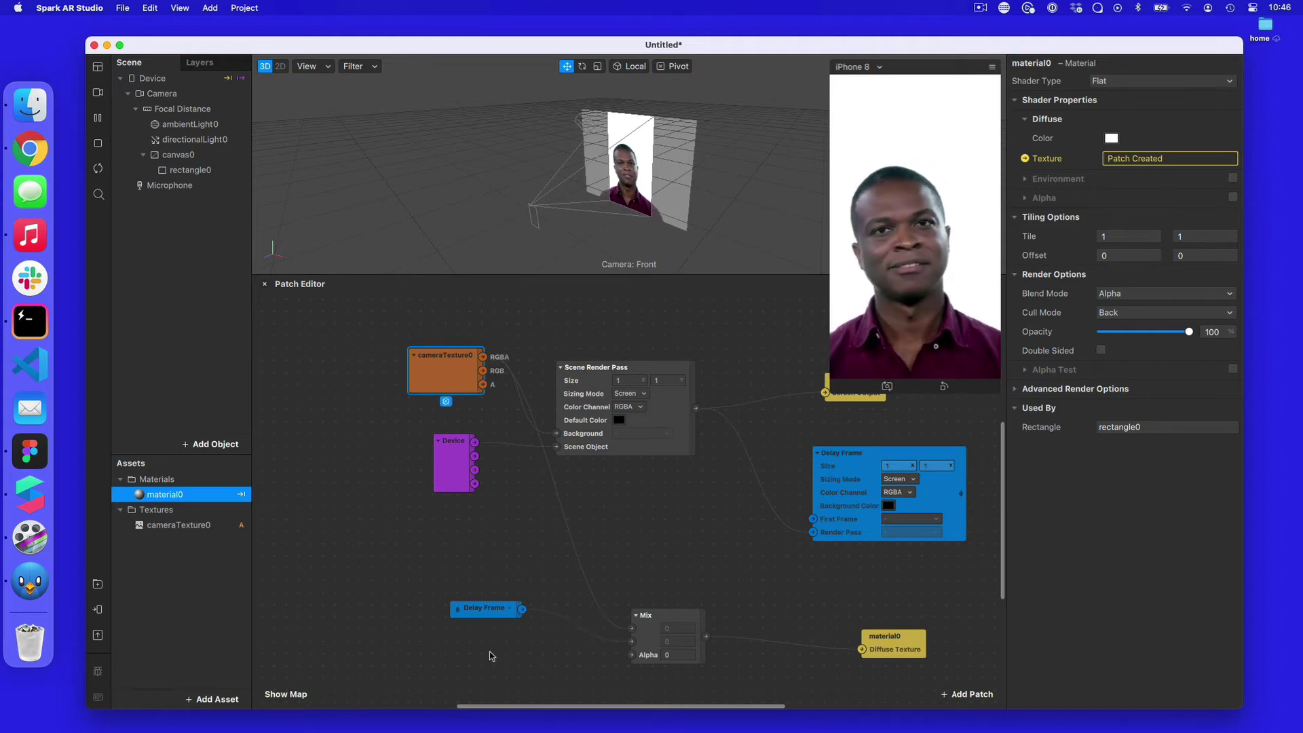
click(477, 614)
Step: Set the Mix patch's Alpha to 0.9 and switch the preview video to the Cam Link 4K camera
click(664, 655)
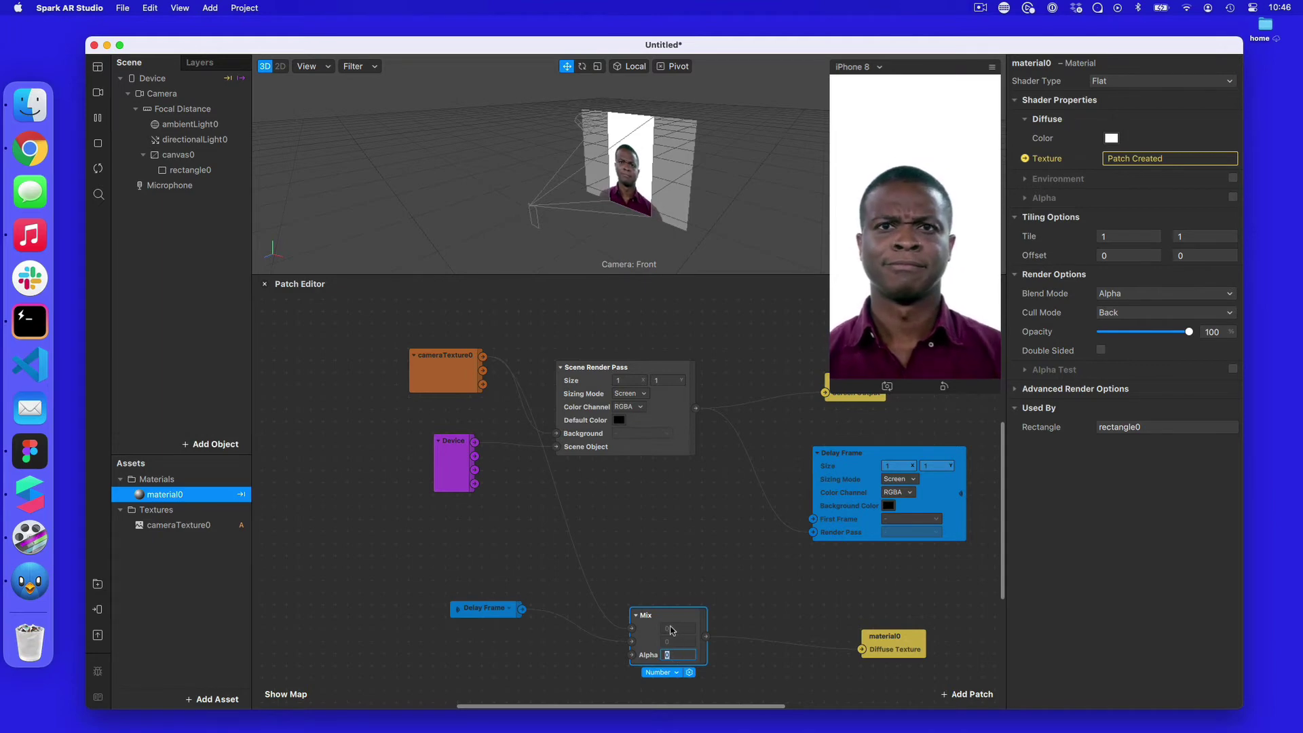
click(668, 633)
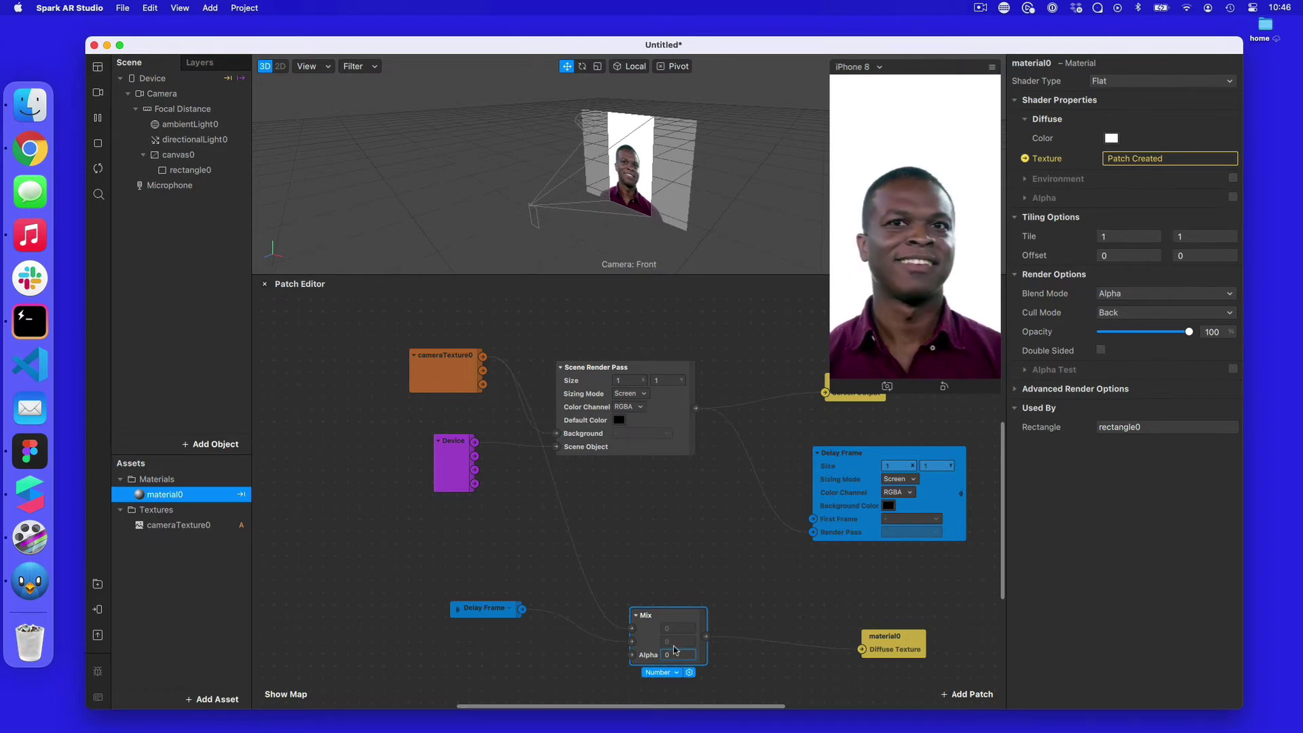
text(5)
key(Return)
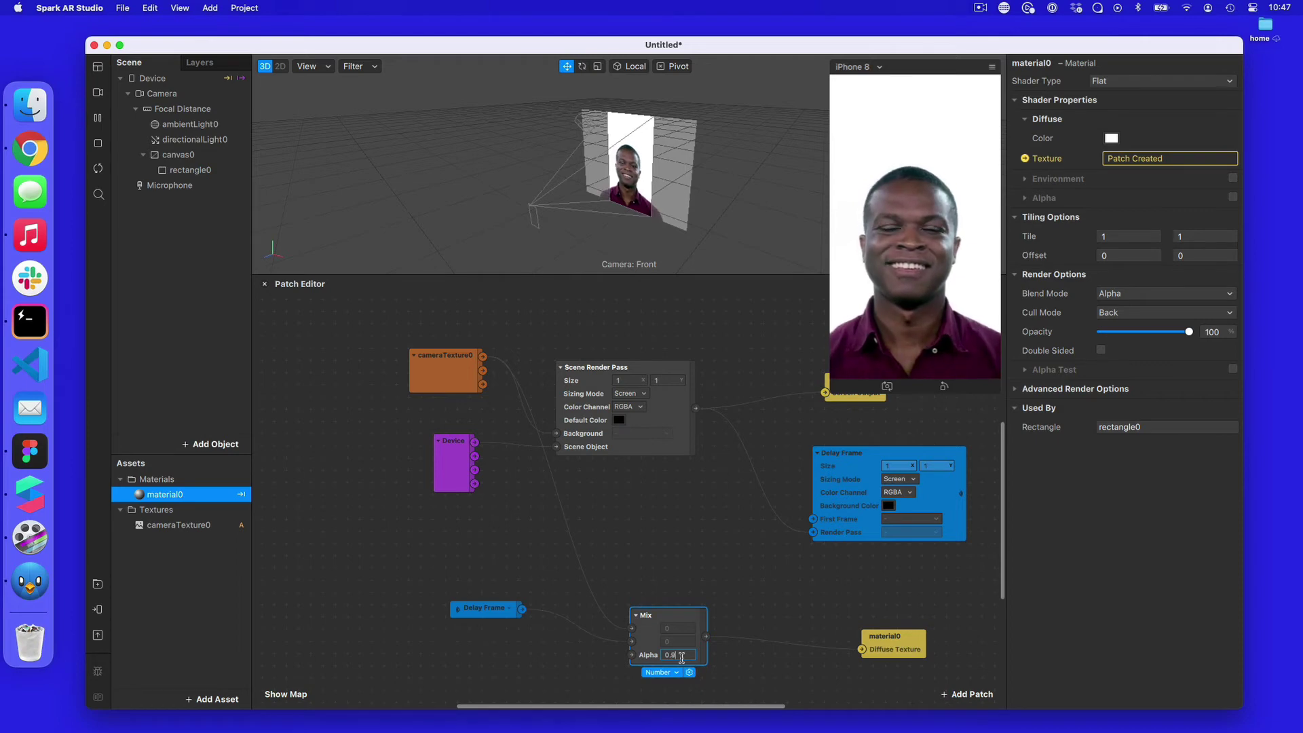
key(Return)
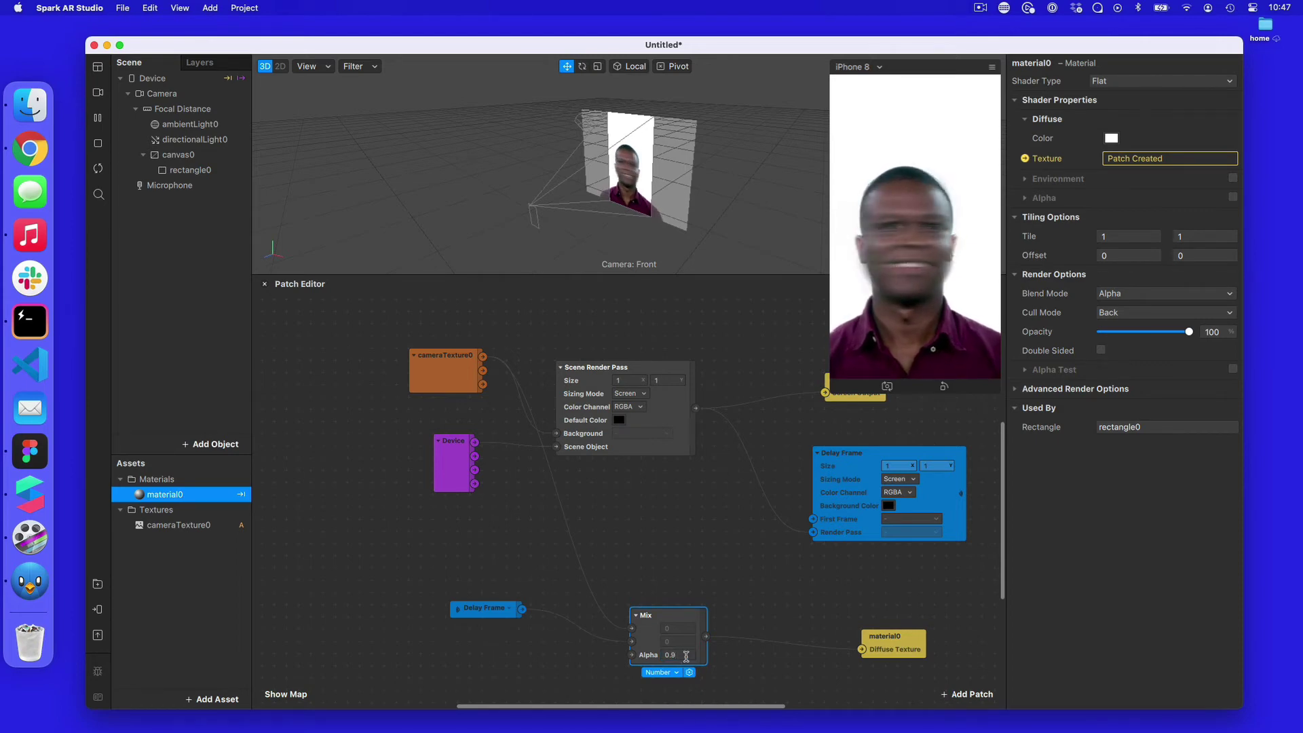
click(99, 94)
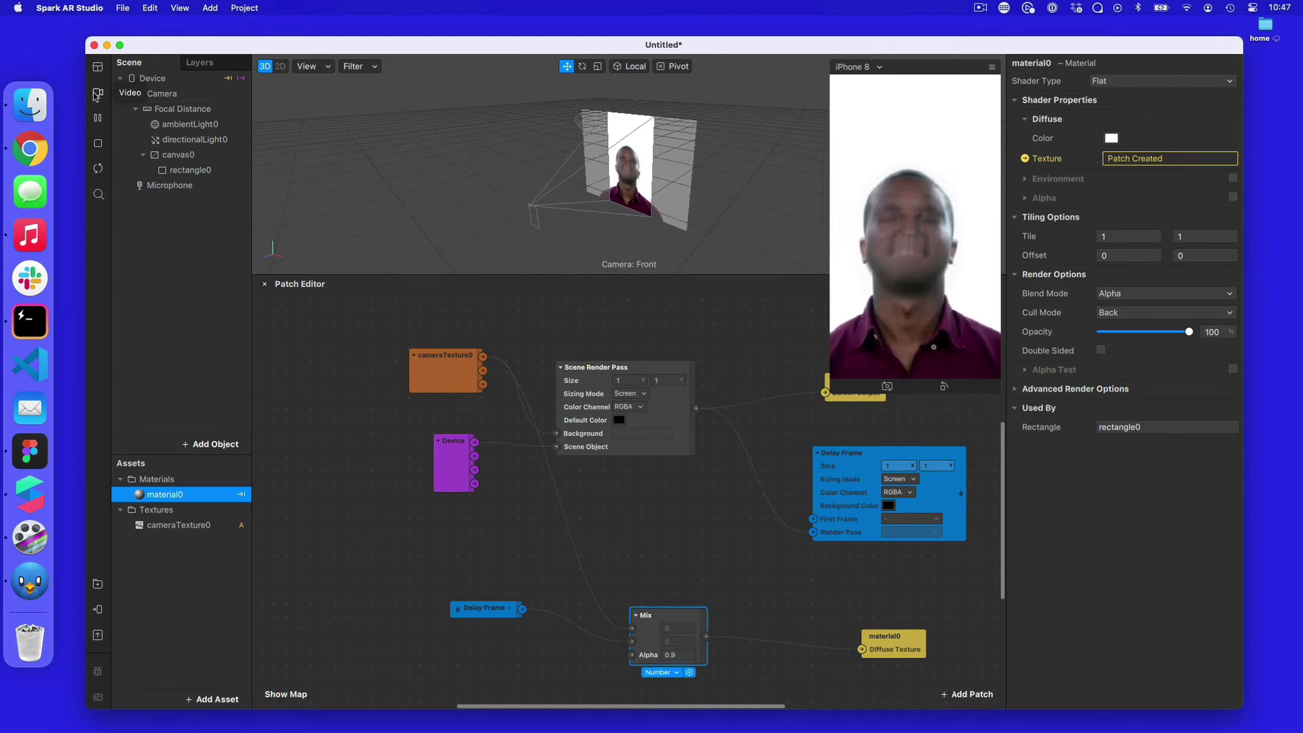
click(177, 129)
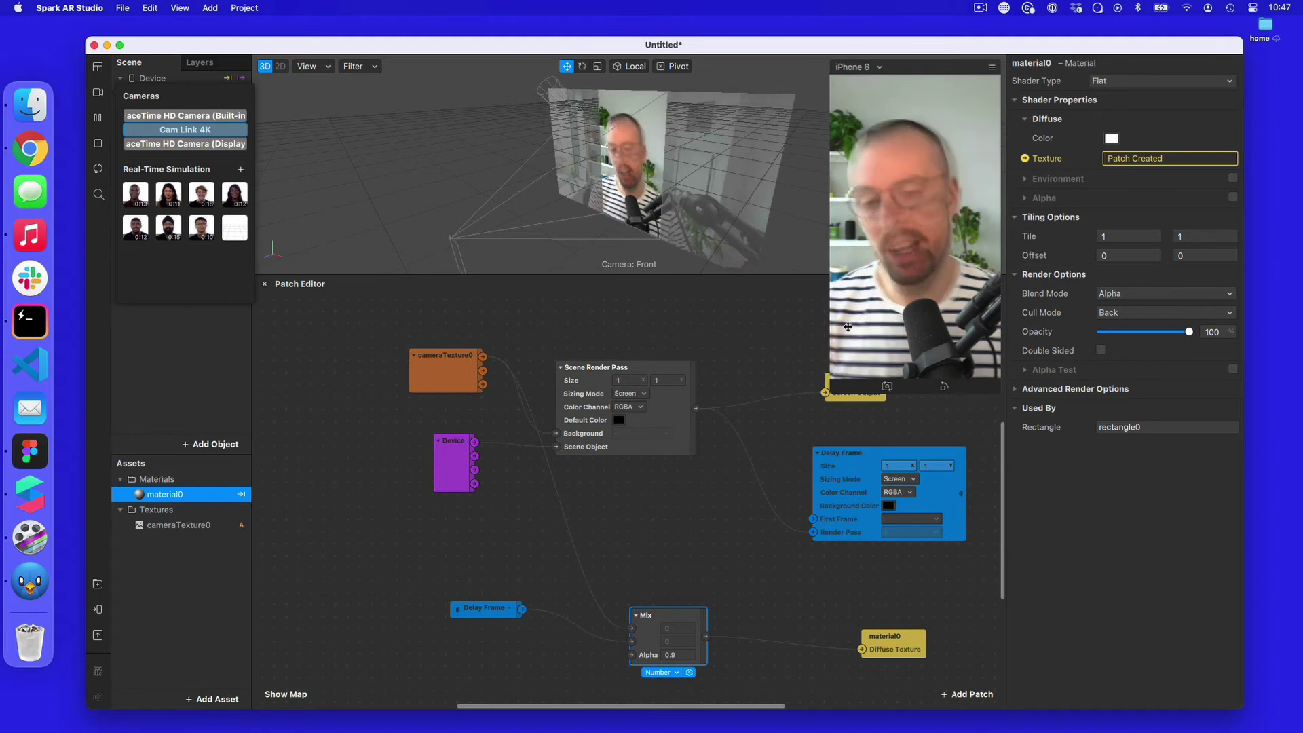
Step: Disconnect the Delay Frame receiver from the Mix patch and move it farther away to make room between them
drag(505, 611, 432, 615)
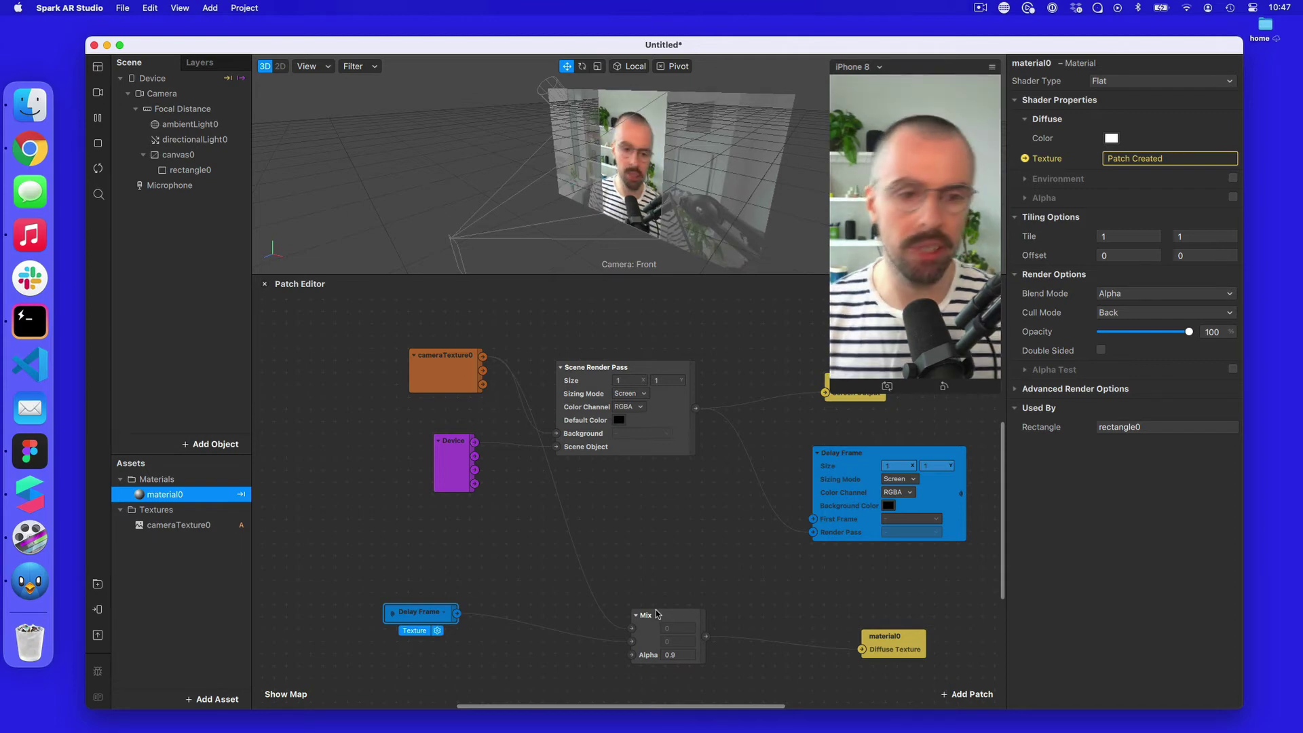
drag(632, 645, 632, 642)
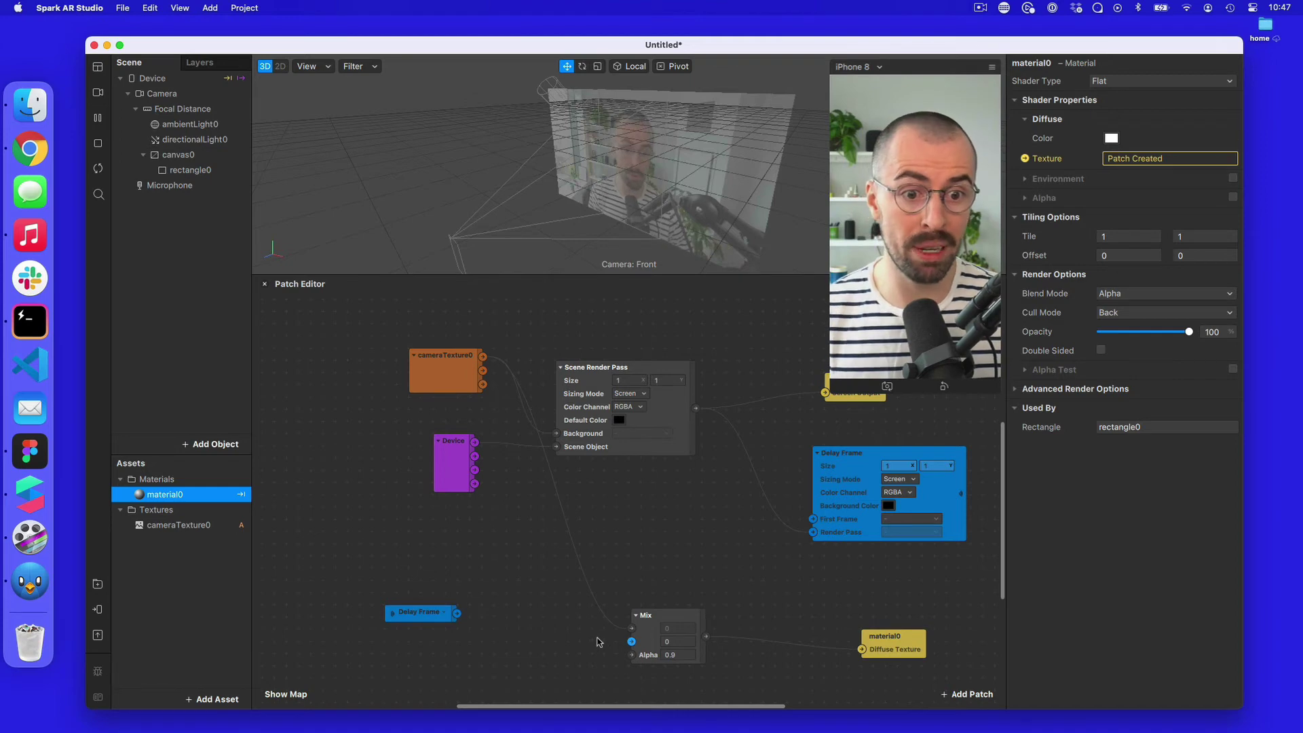
drag(398, 608, 349, 598)
Step: Add a Texture Transform patch, connecting the Delay Frame receiver to its Texture input and its output to the Mix patch's second input
right_click(465, 621)
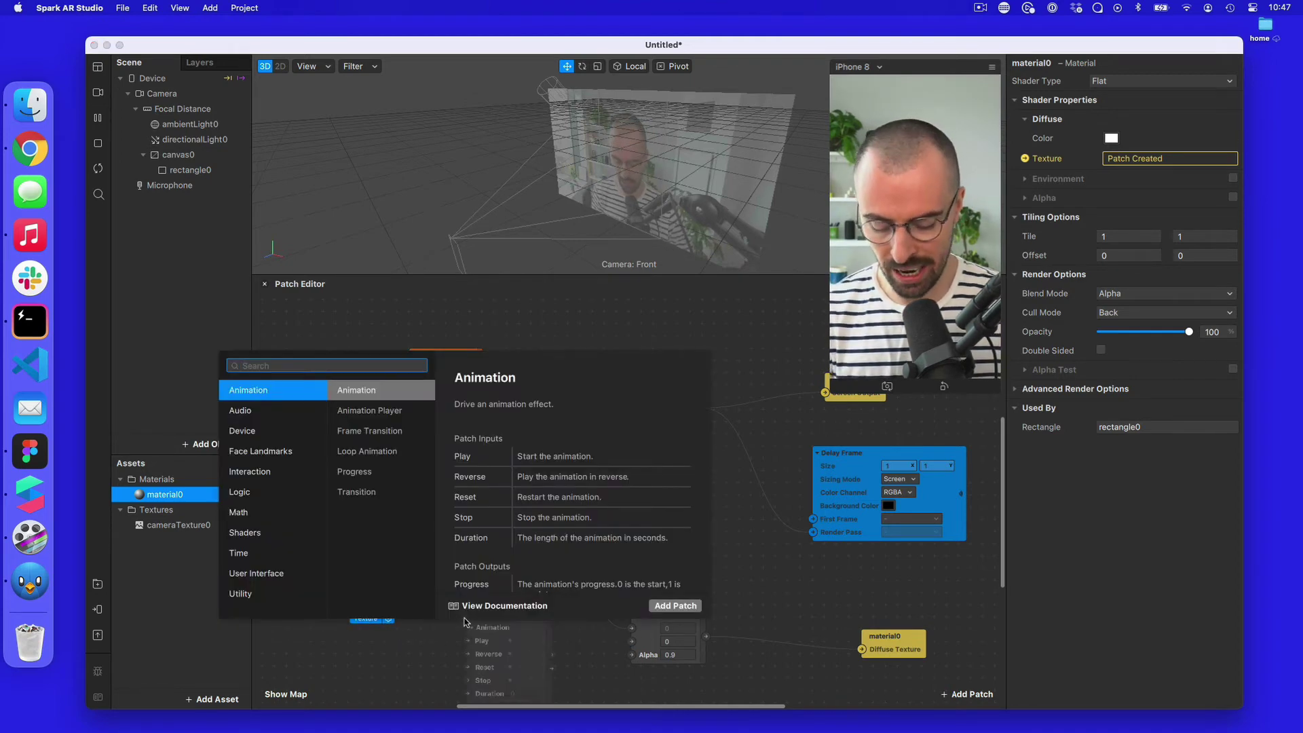
text(texture)
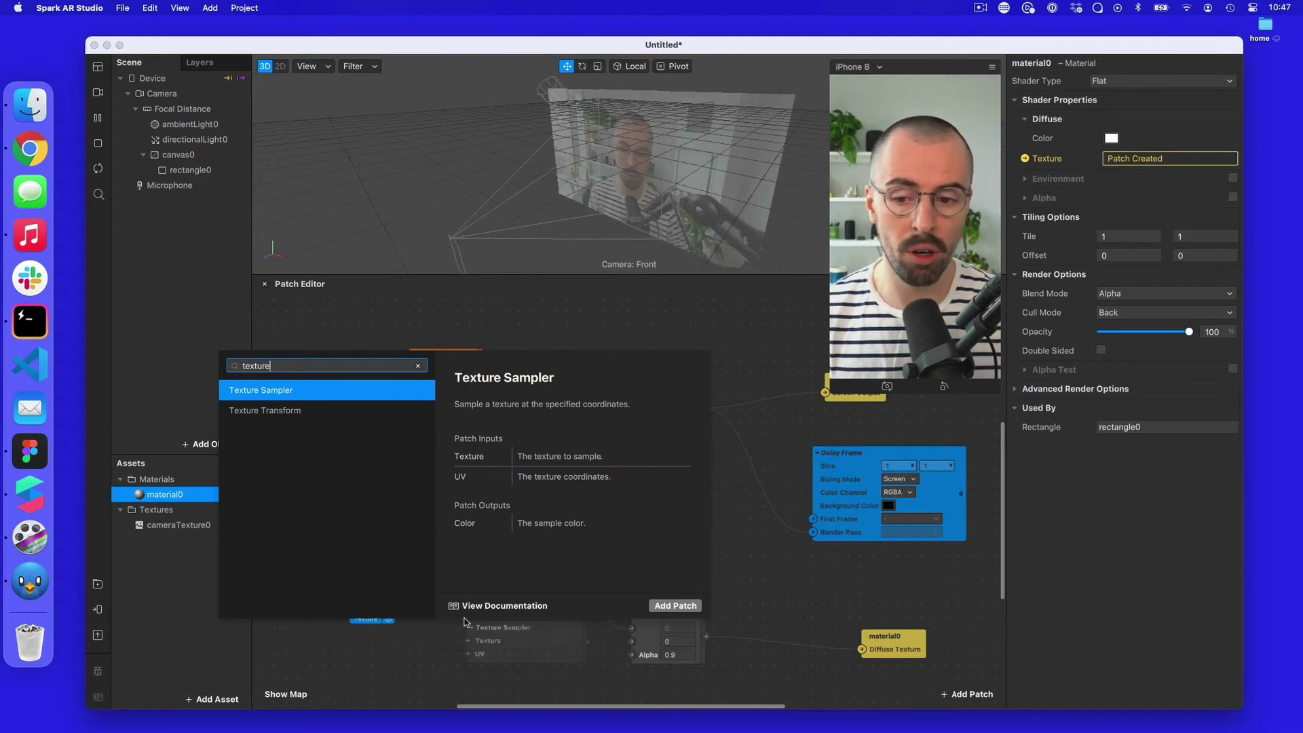
key(Down)
key(Return)
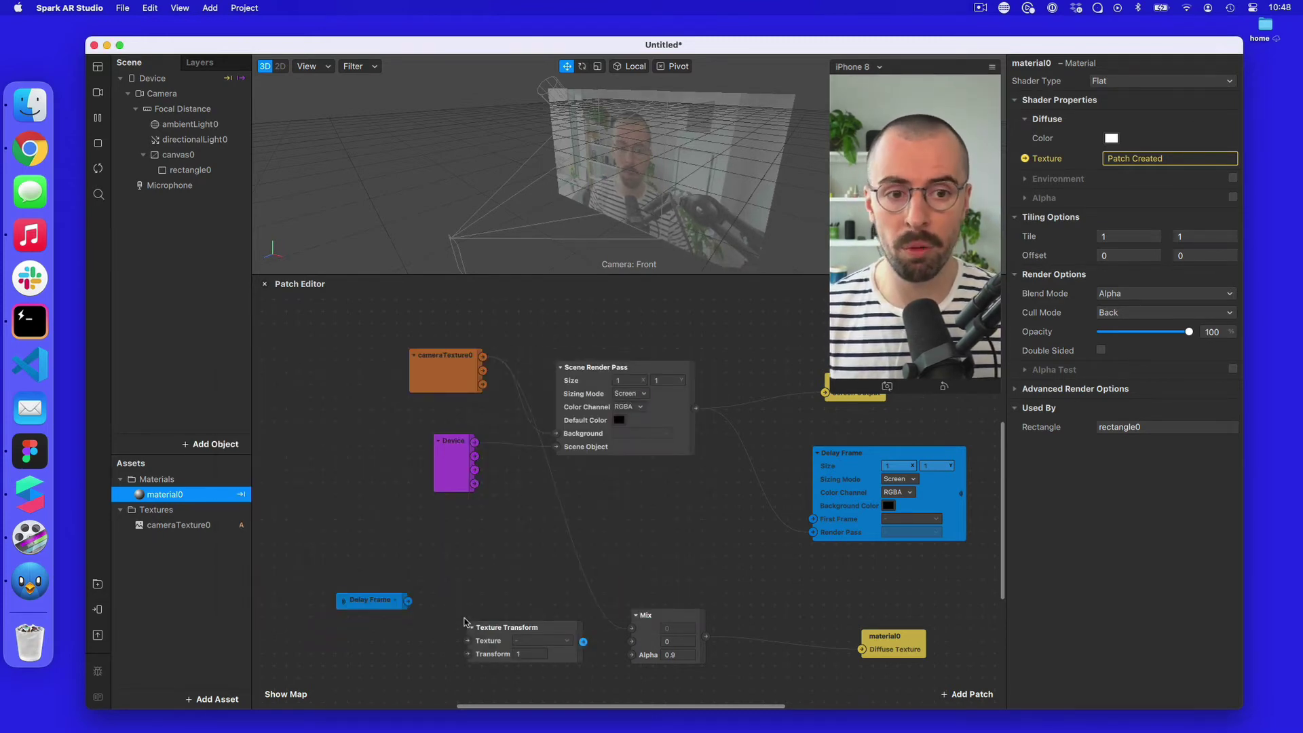
drag(407, 600, 469, 644)
drag(583, 642, 630, 642)
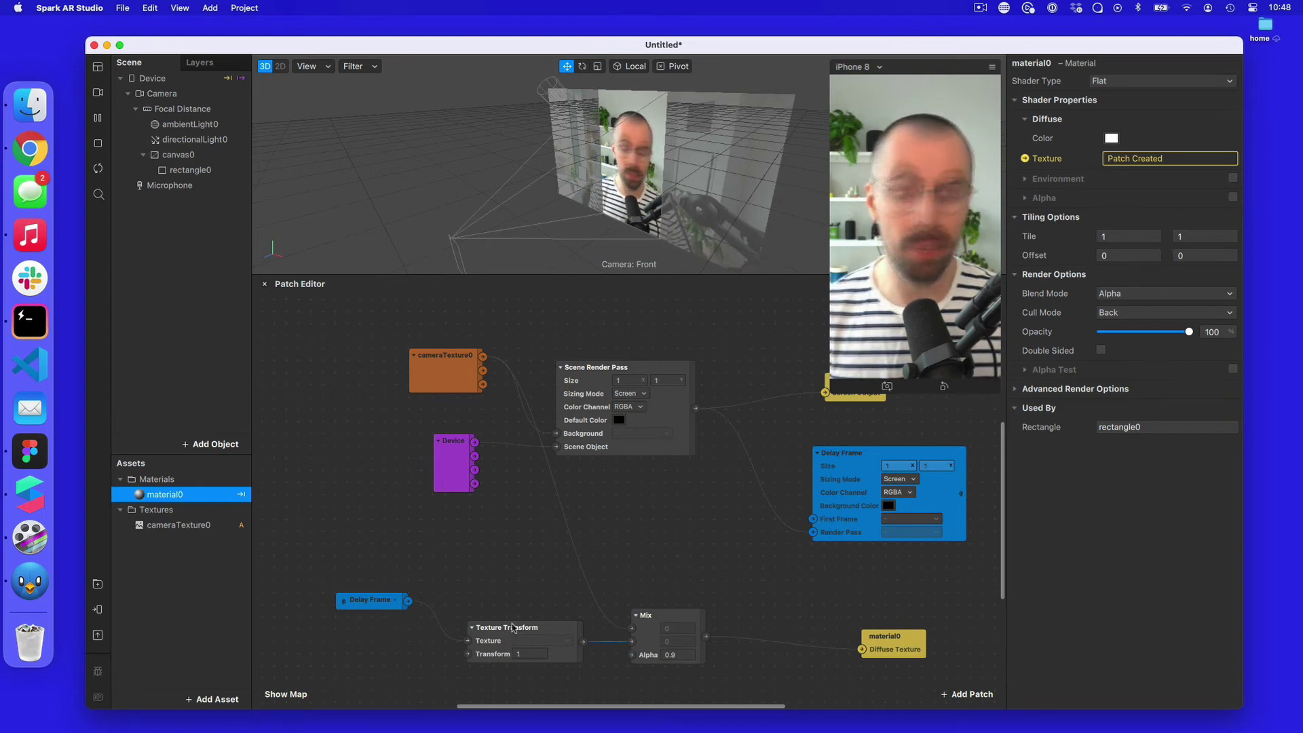
Step: Add a 2D Transform Pack patch and connect its output to the Texture Transform patch's Transform input
scroll(512, 609, down, 5)
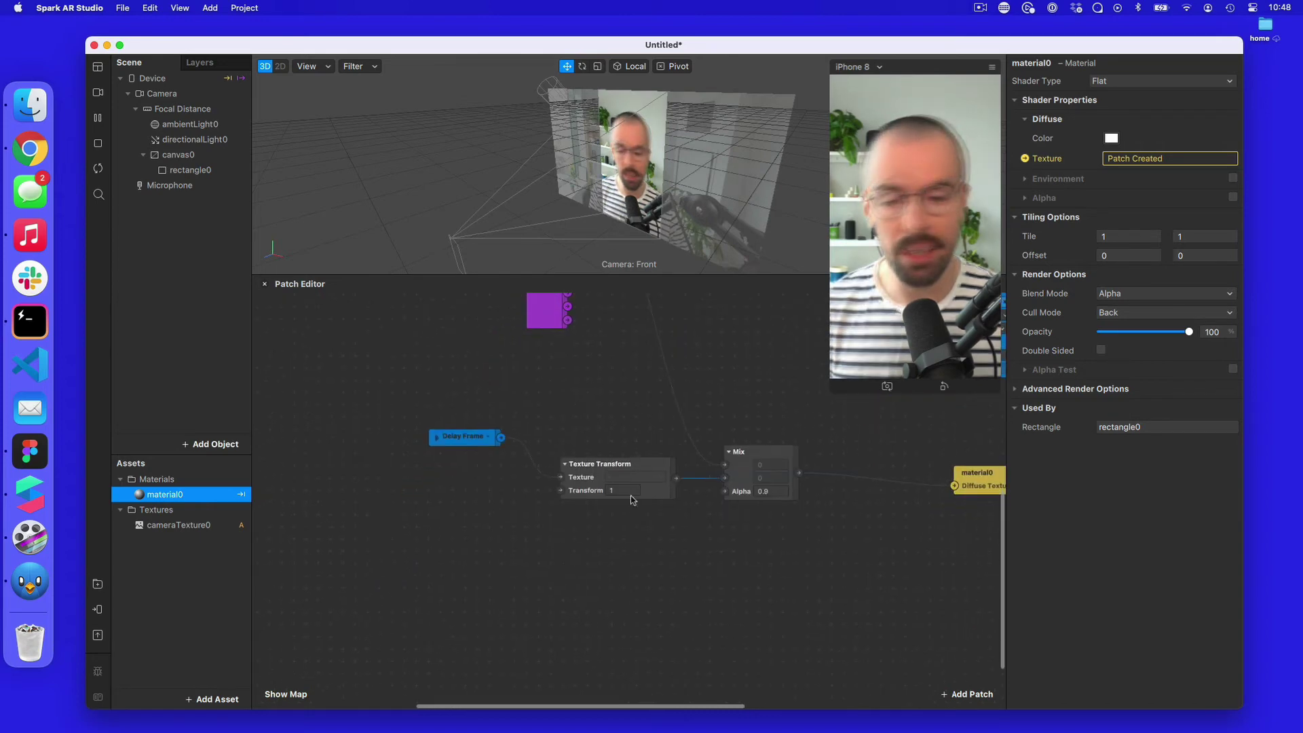
right_click(361, 509)
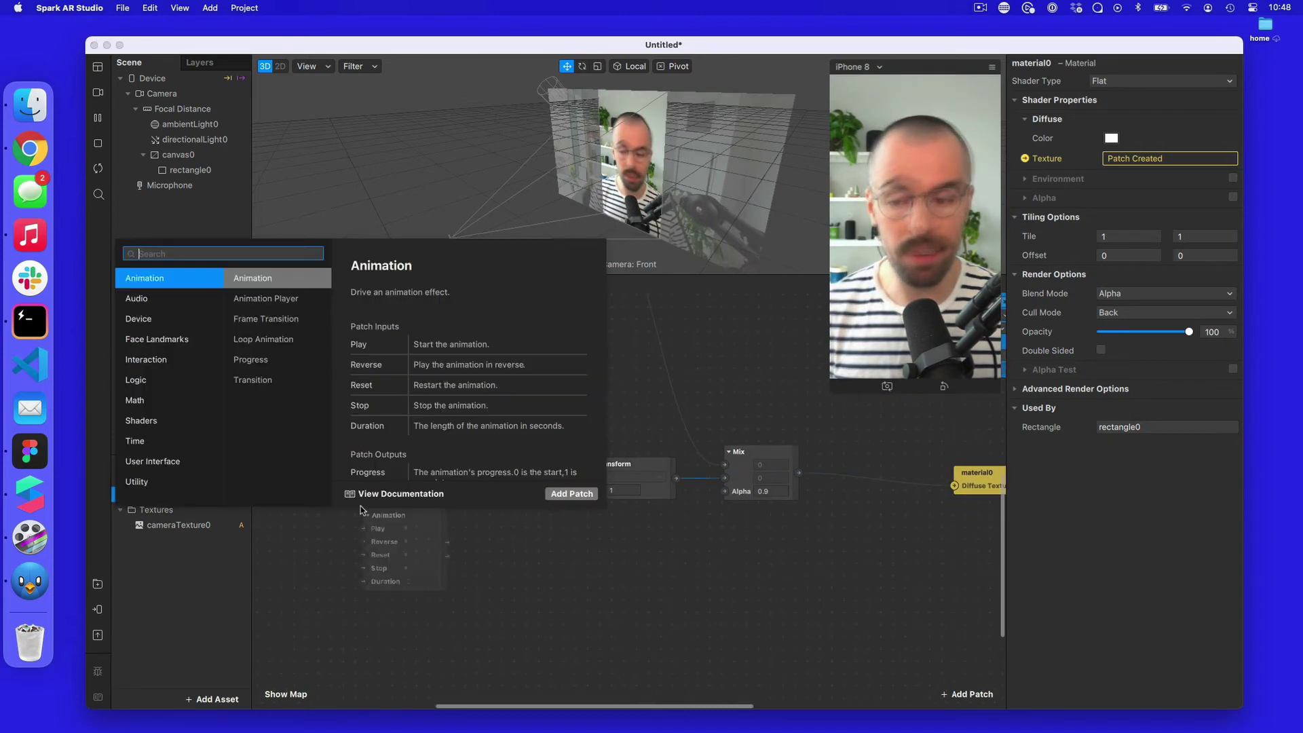
text(2d)
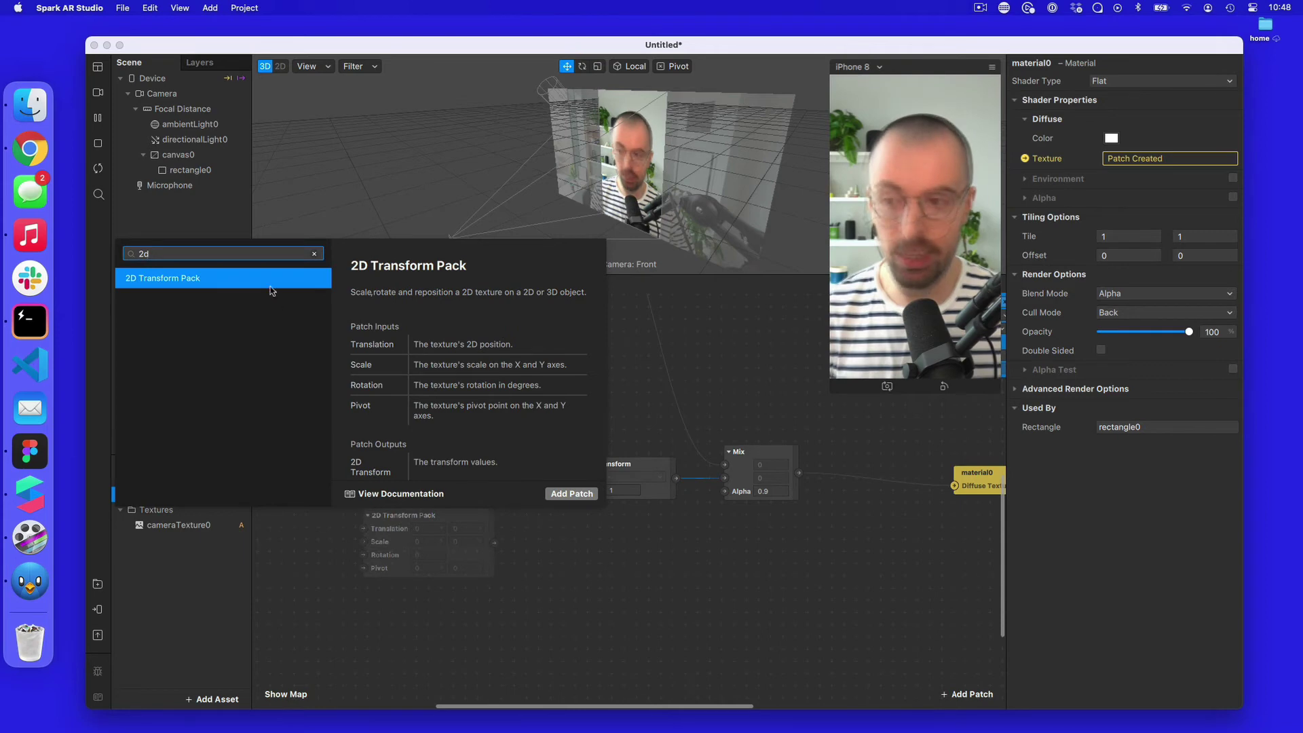
click(567, 493)
drag(498, 543, 562, 490)
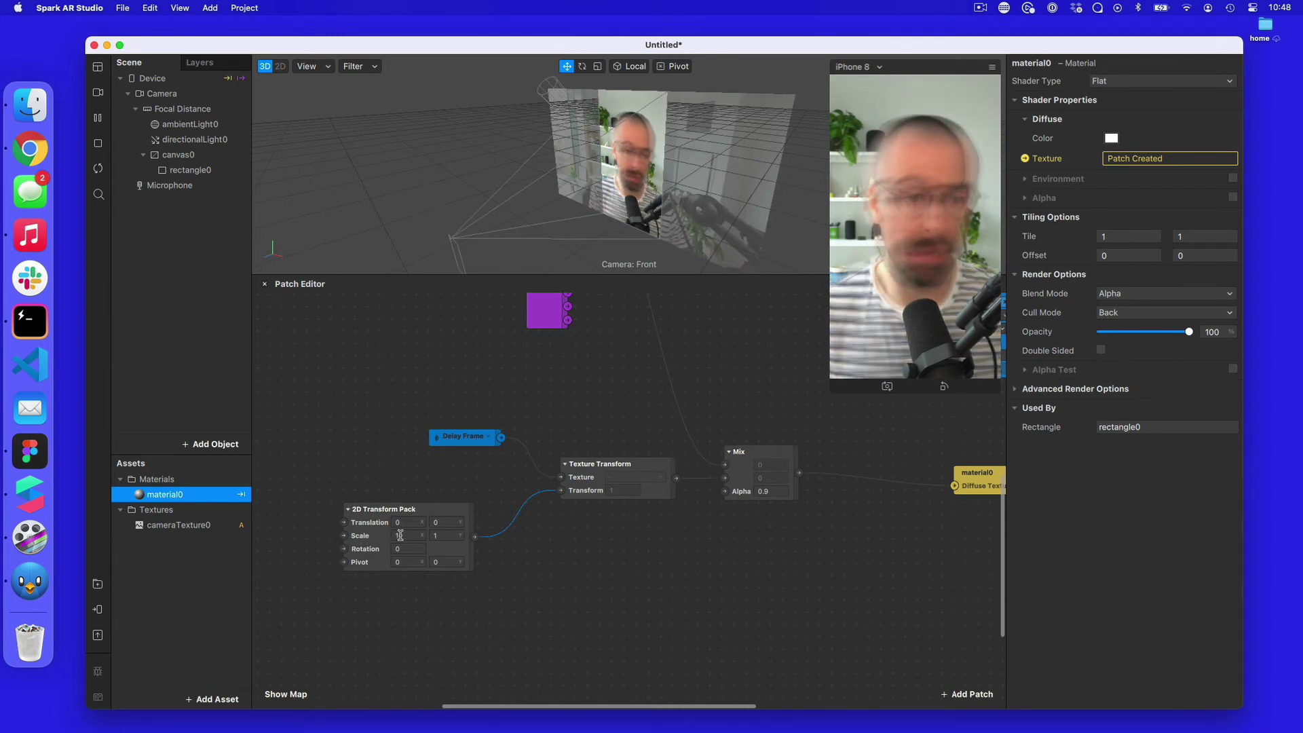
Step: Set the X scale of the 2D Transform Pack patch to 1.005
click(401, 535)
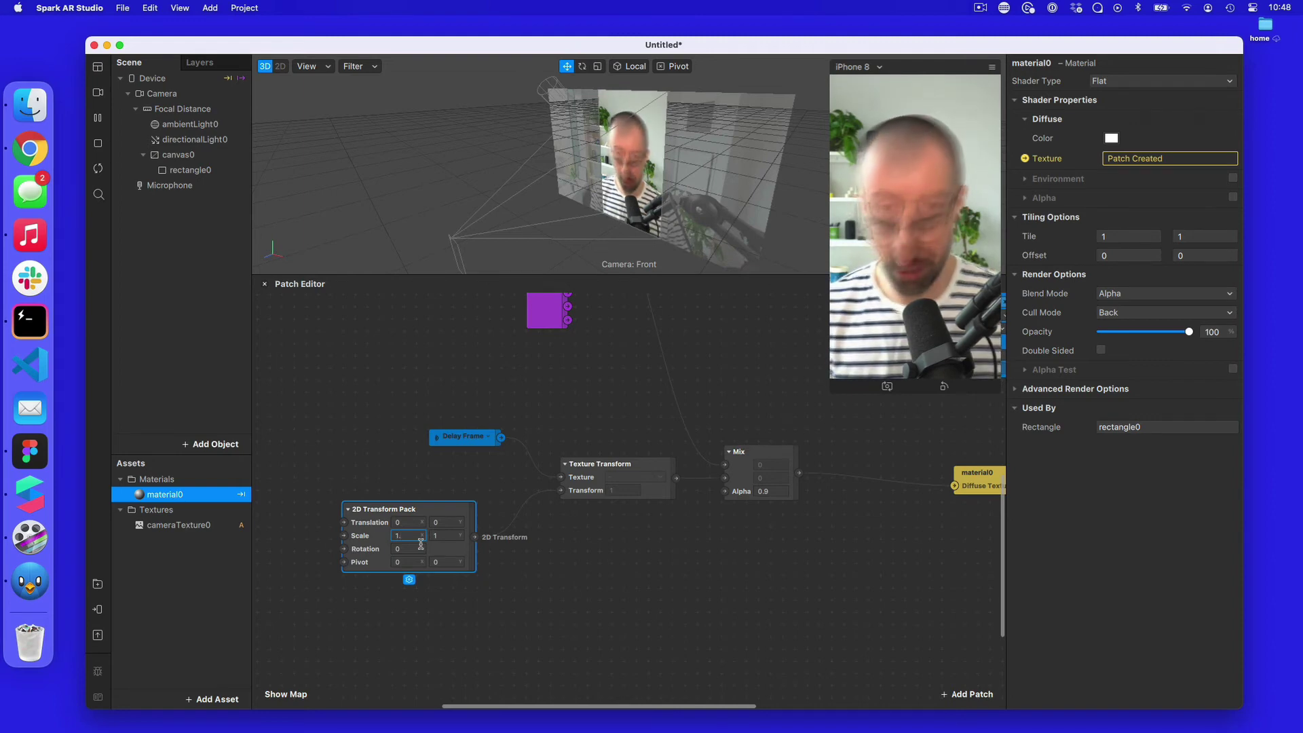
text(.005)
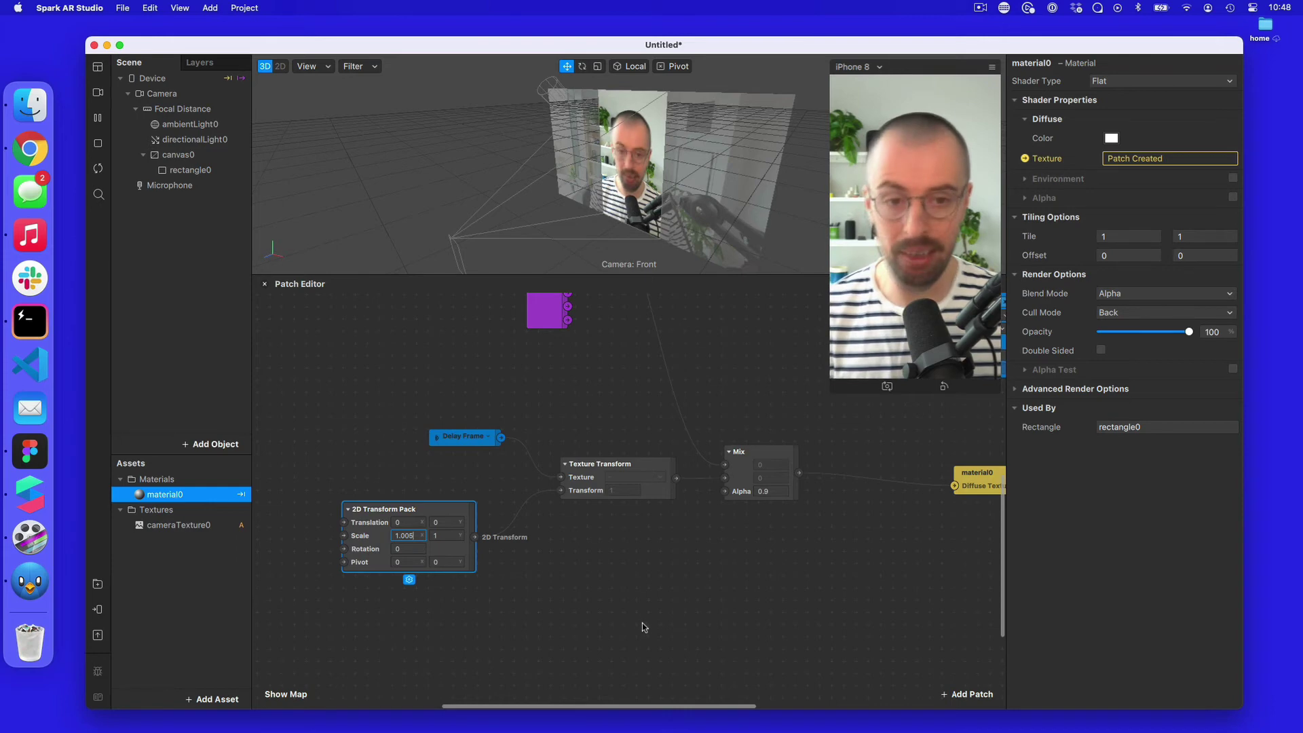
key(Tab)
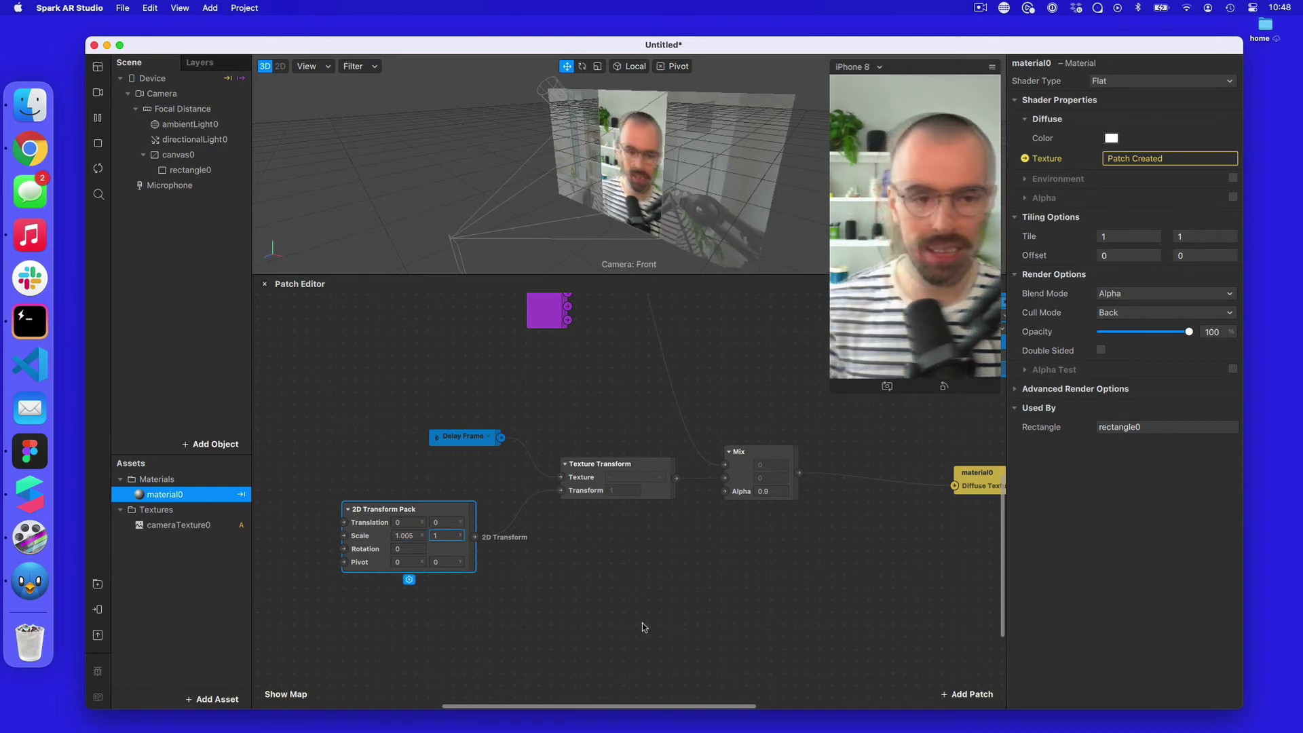
key(Return)
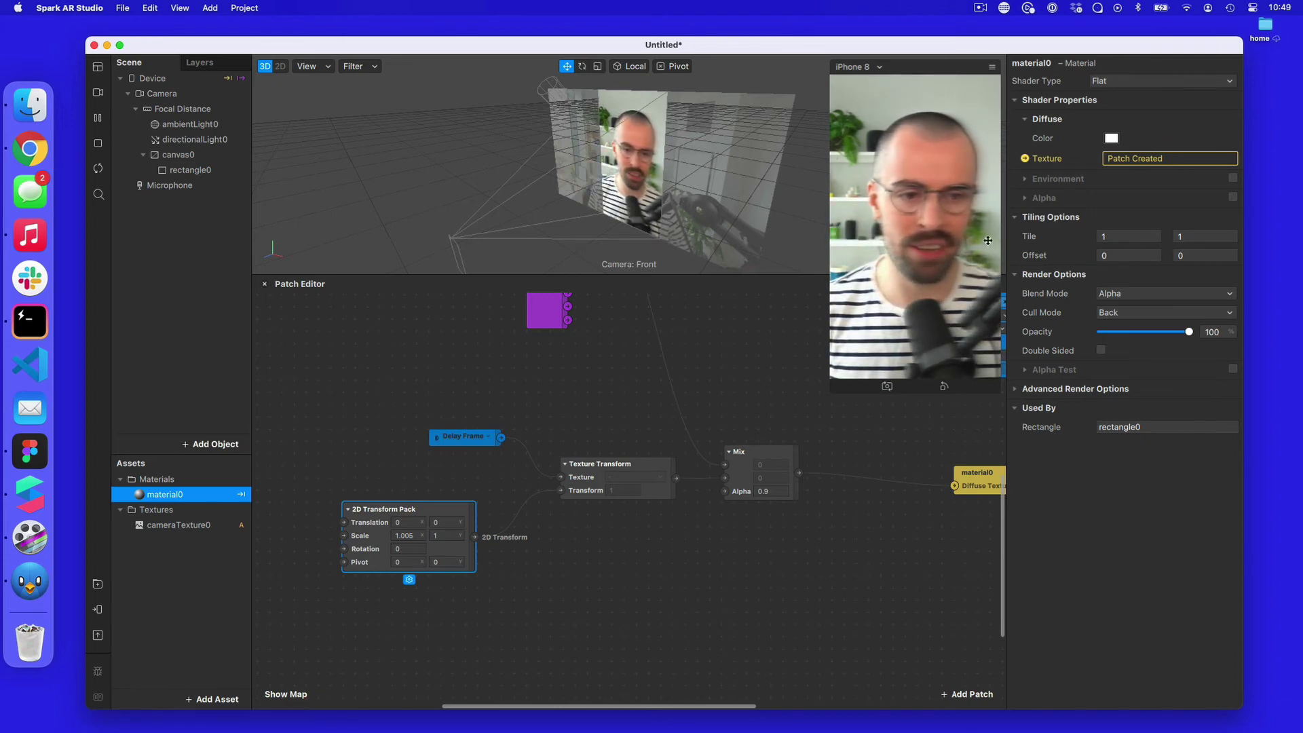
Step: Set the Y scale of the 2D Transform Pack patch to 1.005
click(444, 536)
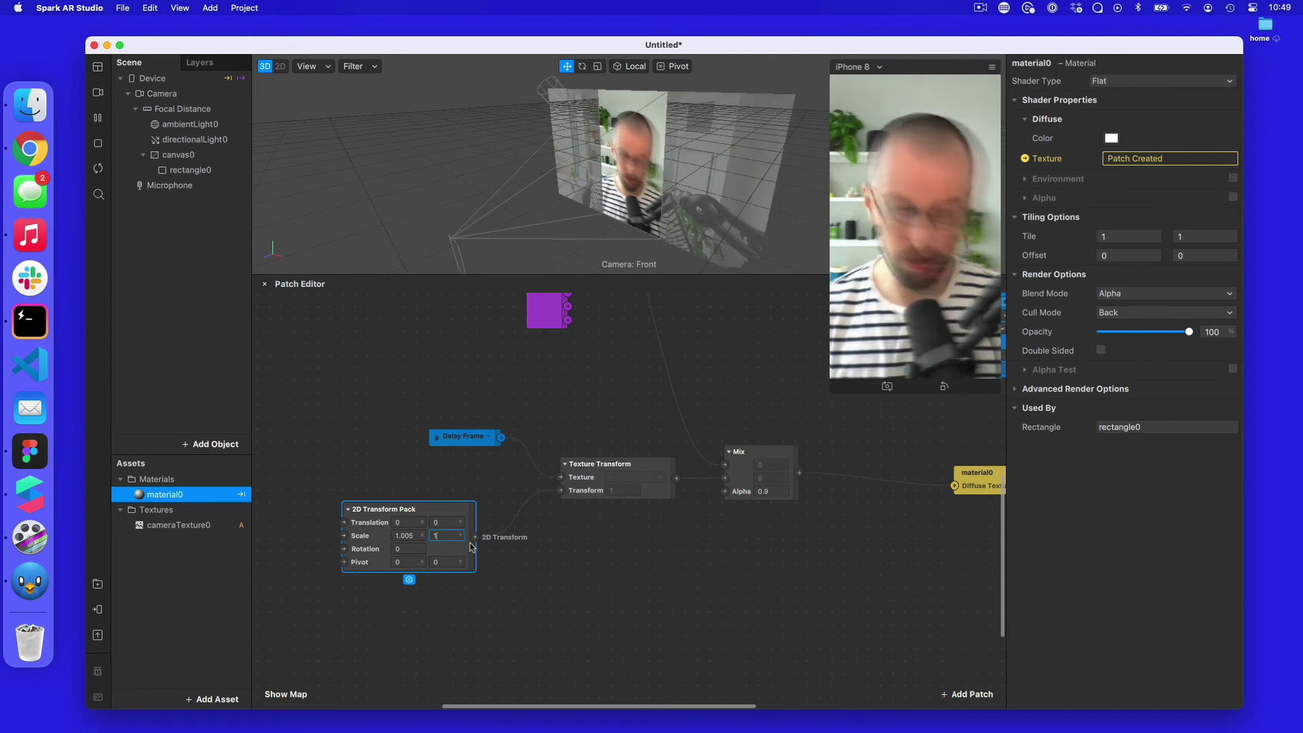
text(005)
key(Return)
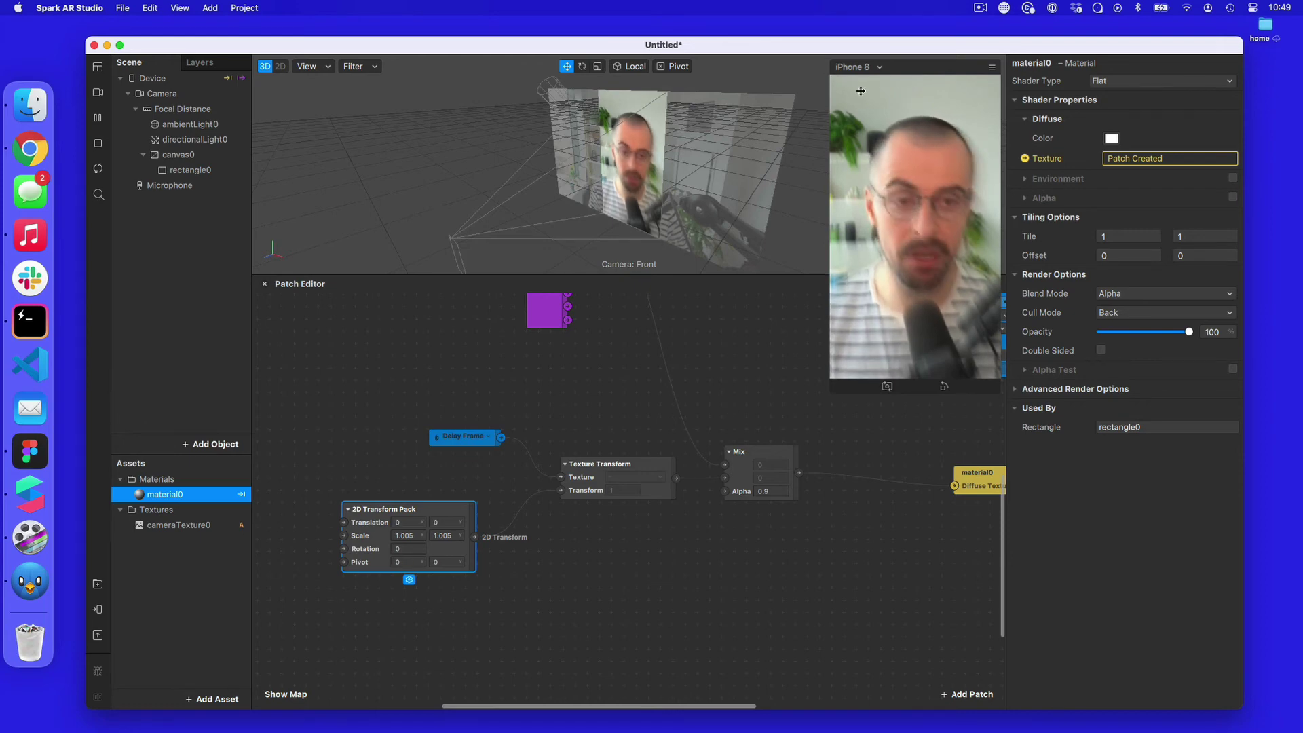
Step: Set both pivot values of the 2D Transform Pack patch to 0.5 and its rotation to 0.1
click(409, 562)
text(.5)
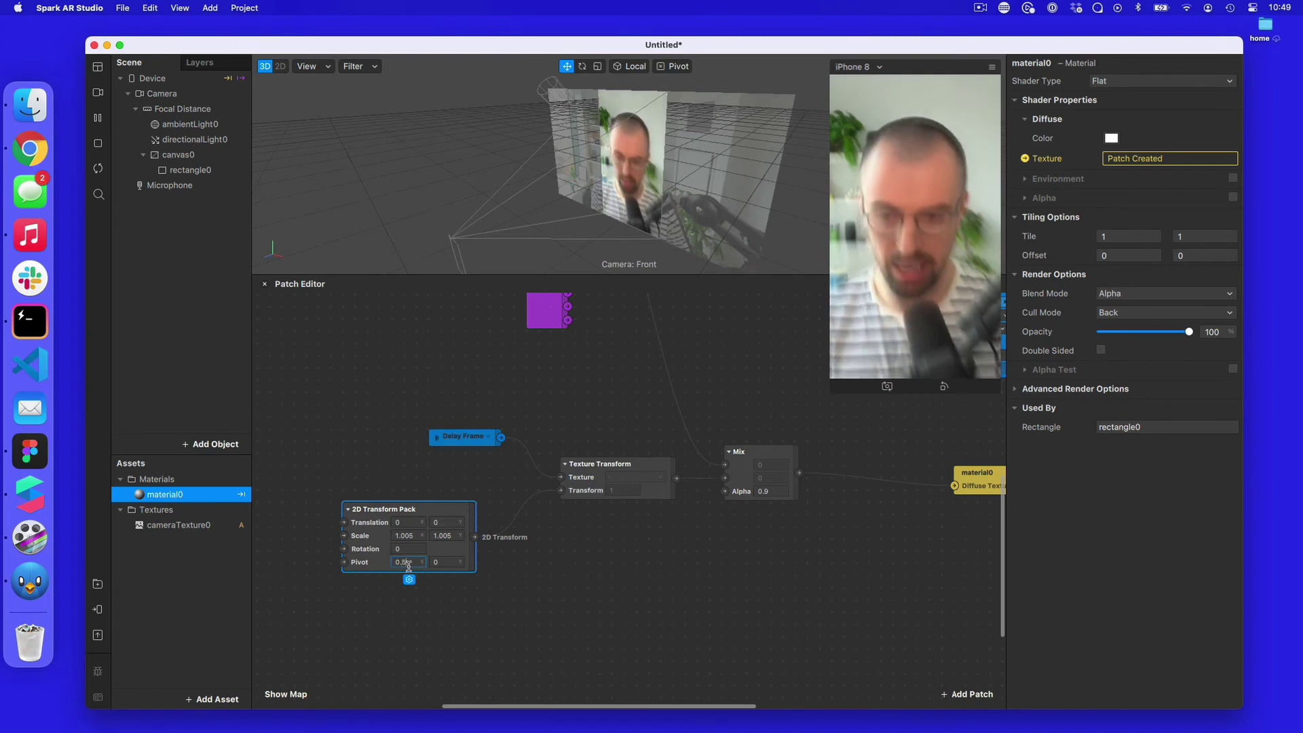
key(Tab)
text(0.5)
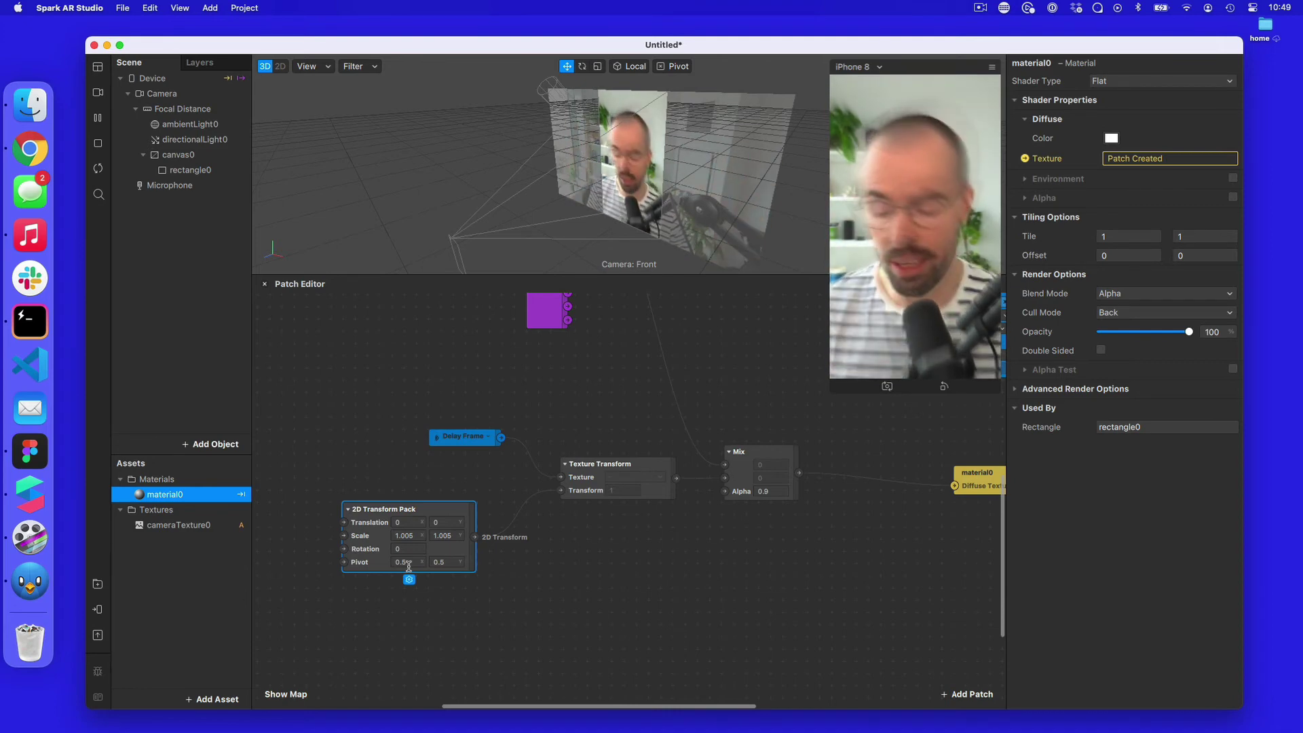
click(411, 548)
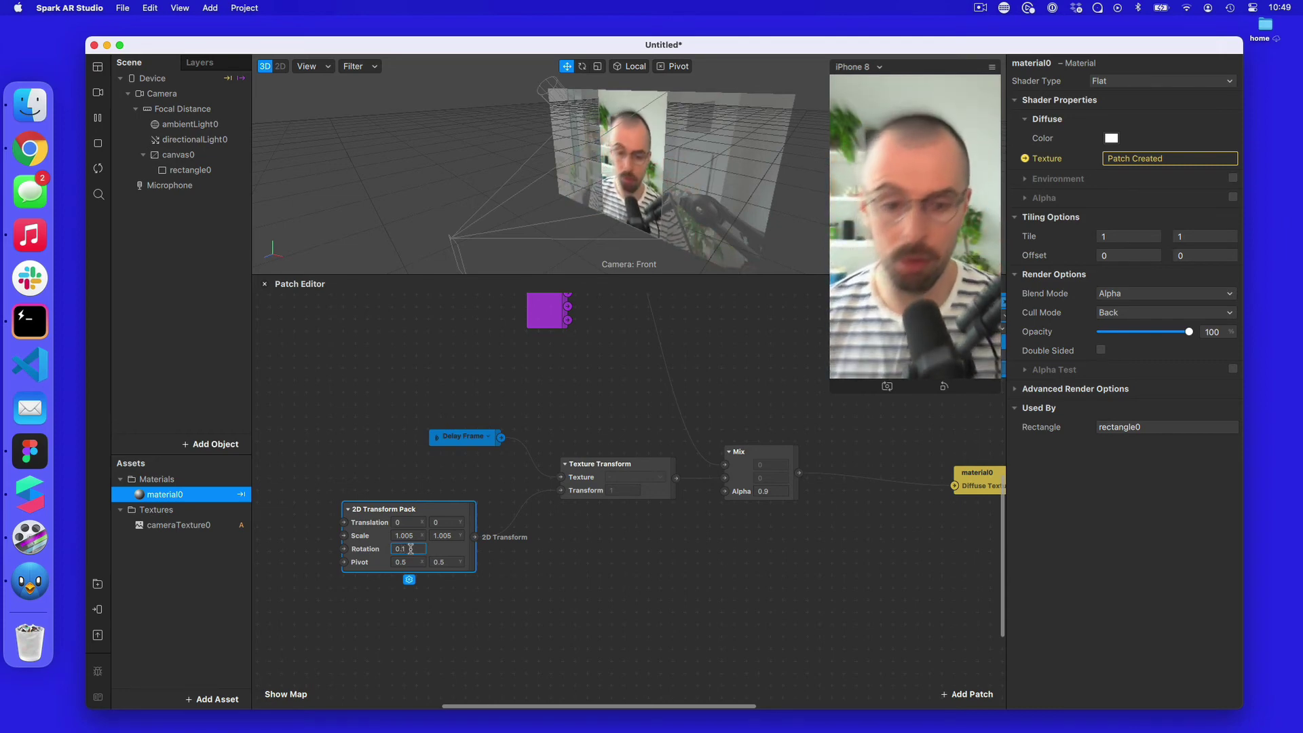
key(Return)
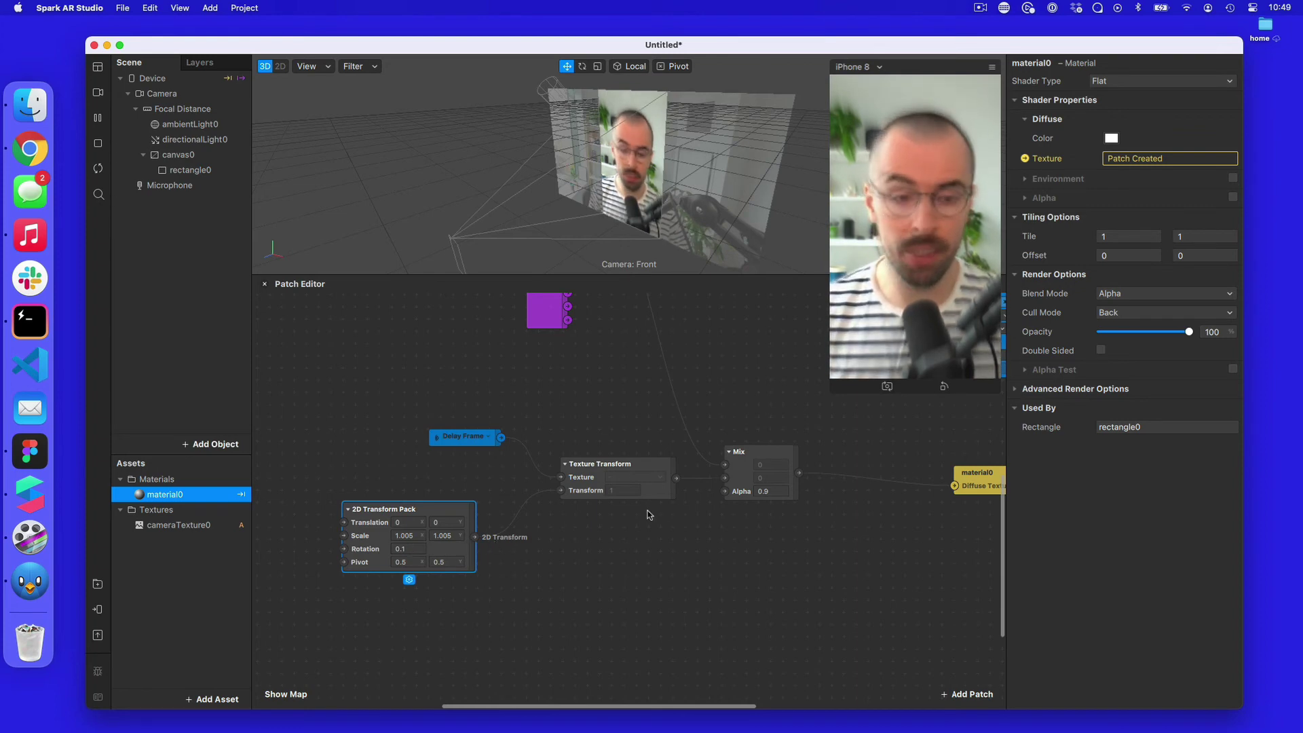
Step: Try Alpha values of 0.95 and 0.99 on the Mix patch and return it to 0.95
click(762, 491)
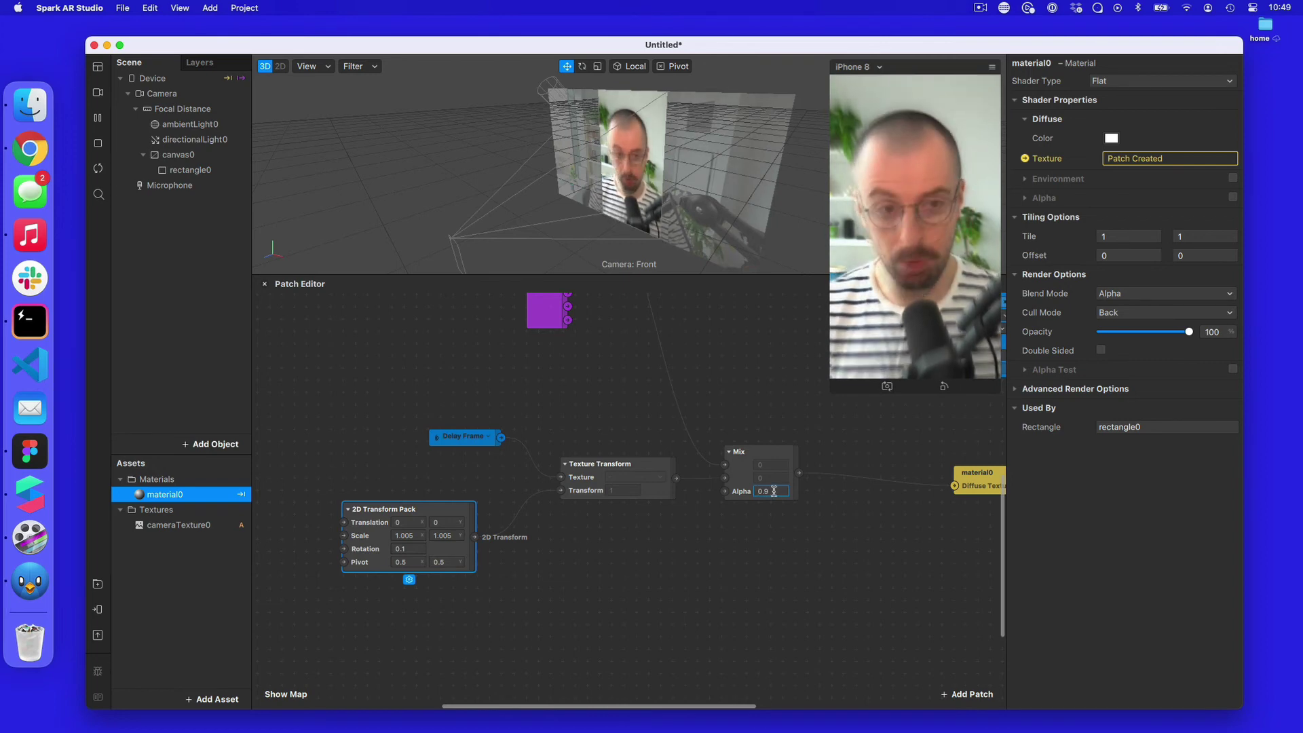
text(5)
key(Return)
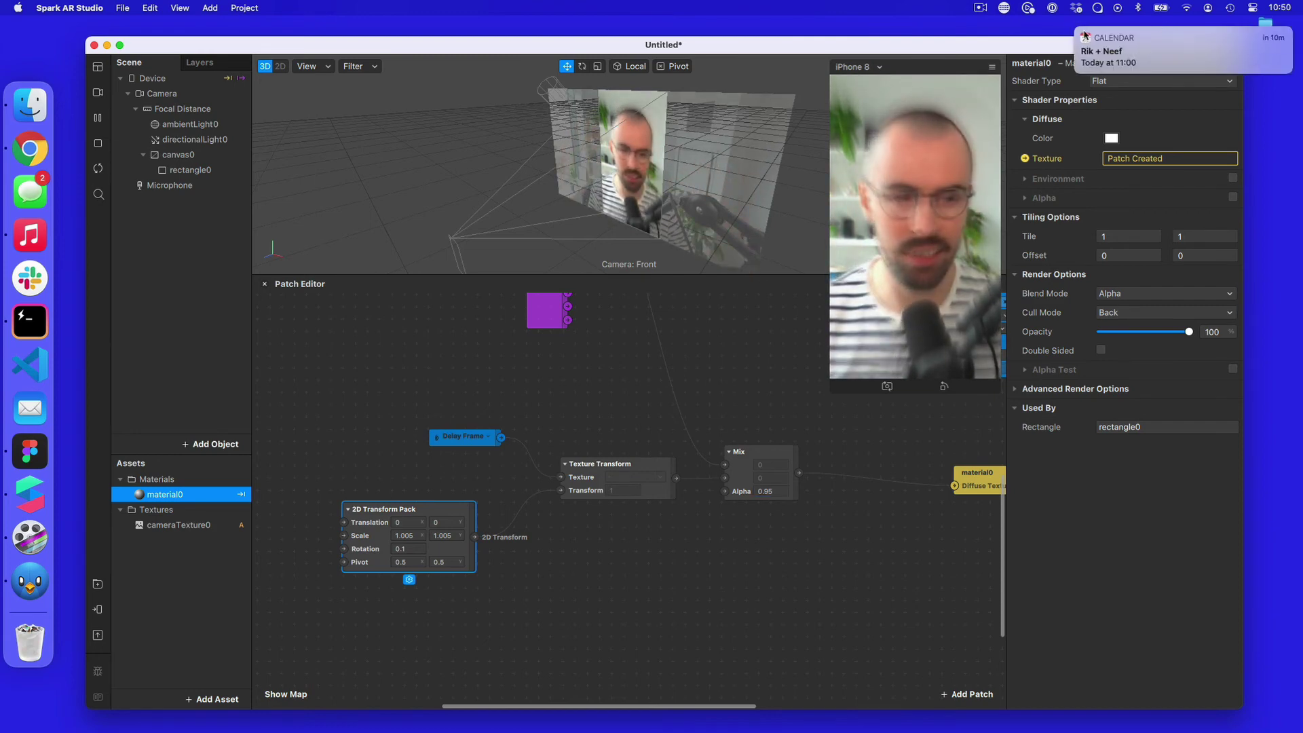
click(778, 492)
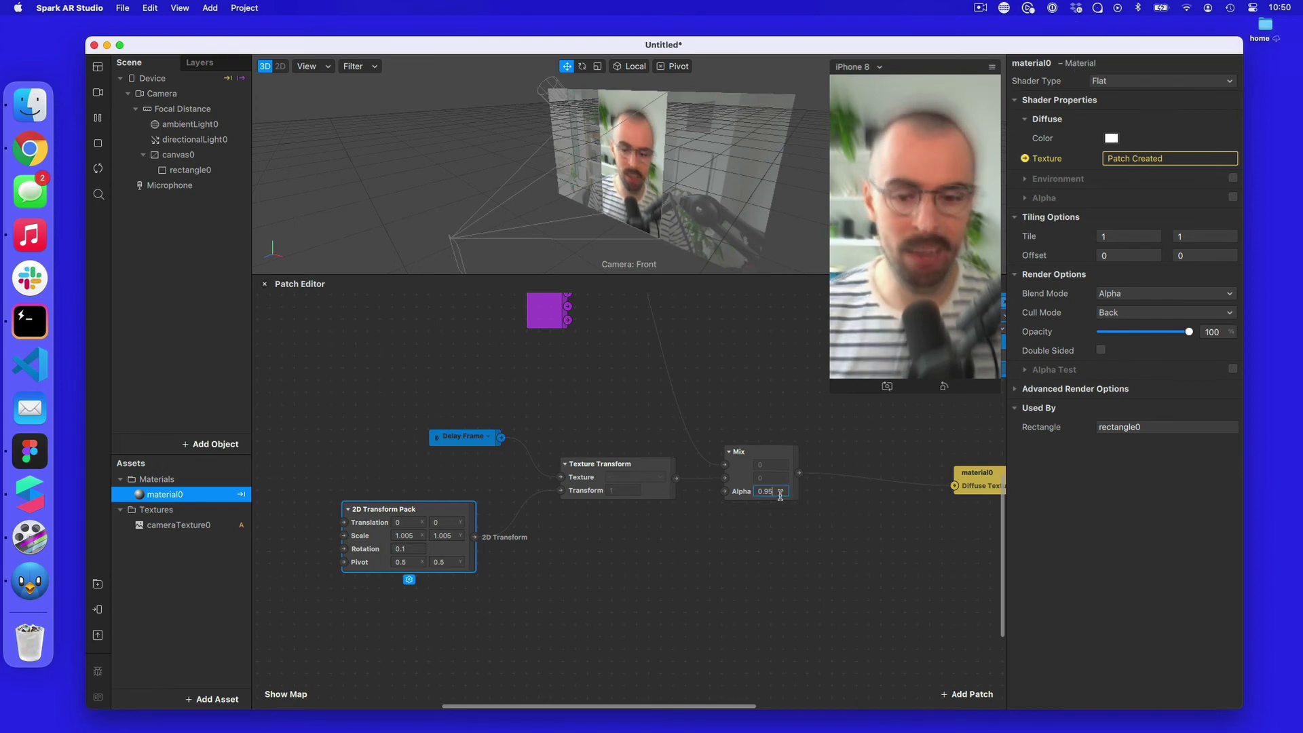
key(BackSpace)
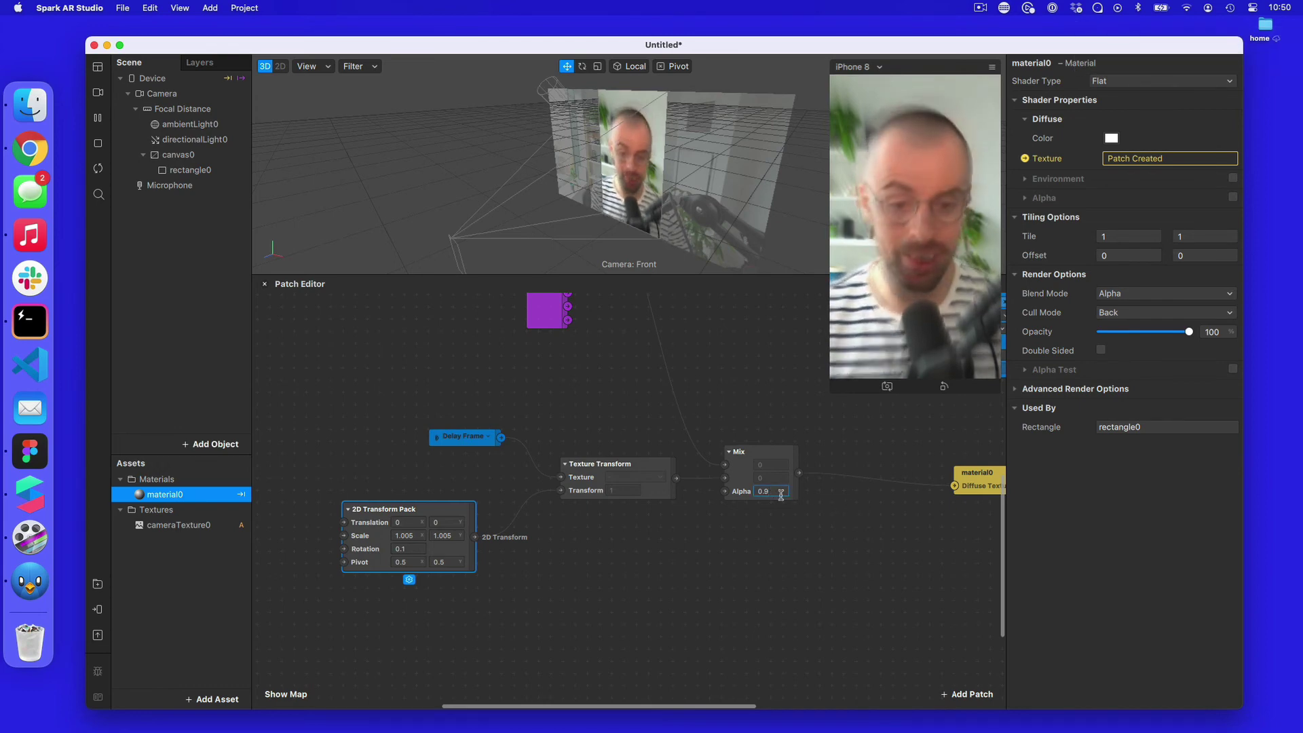
key(Return)
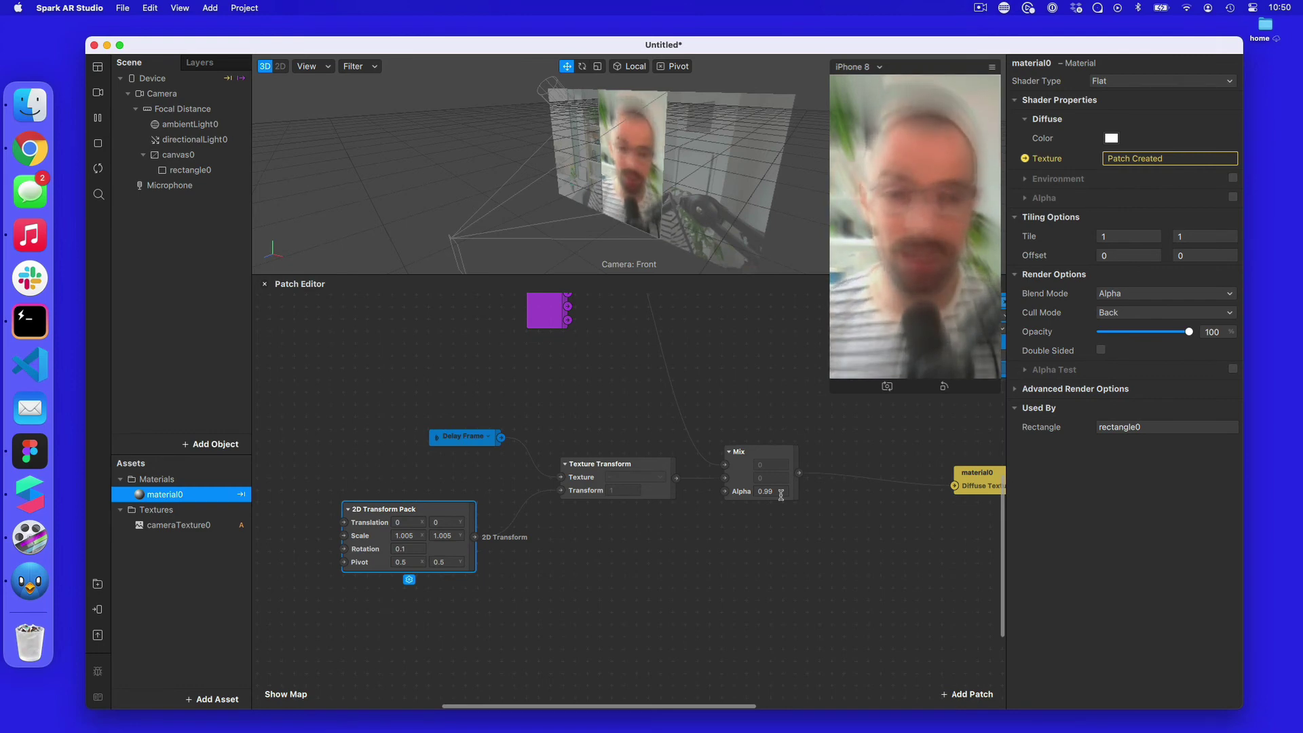
click(781, 495)
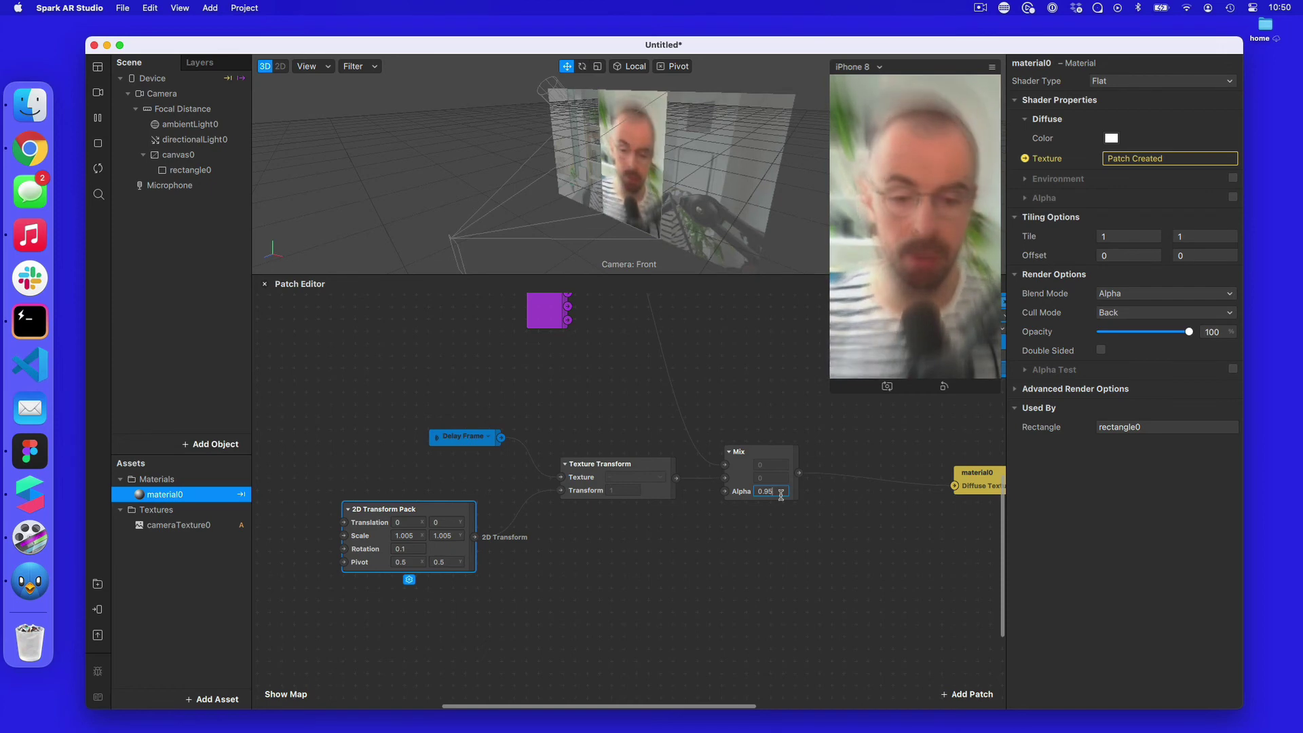
key(Return)
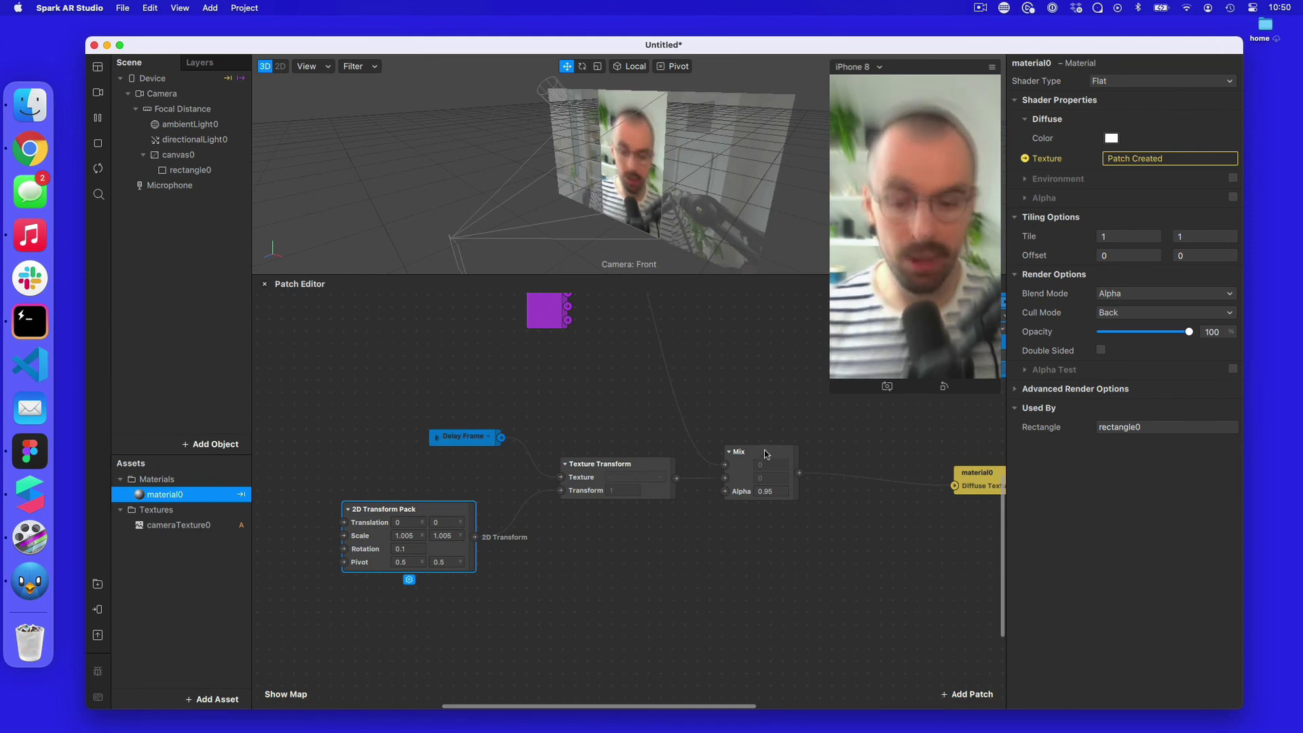
Step: Move the Mix patch slightly away from Texture Transform and add a Loop Animation patch below the 2D Transform Pack patch
drag(764, 450, 798, 495)
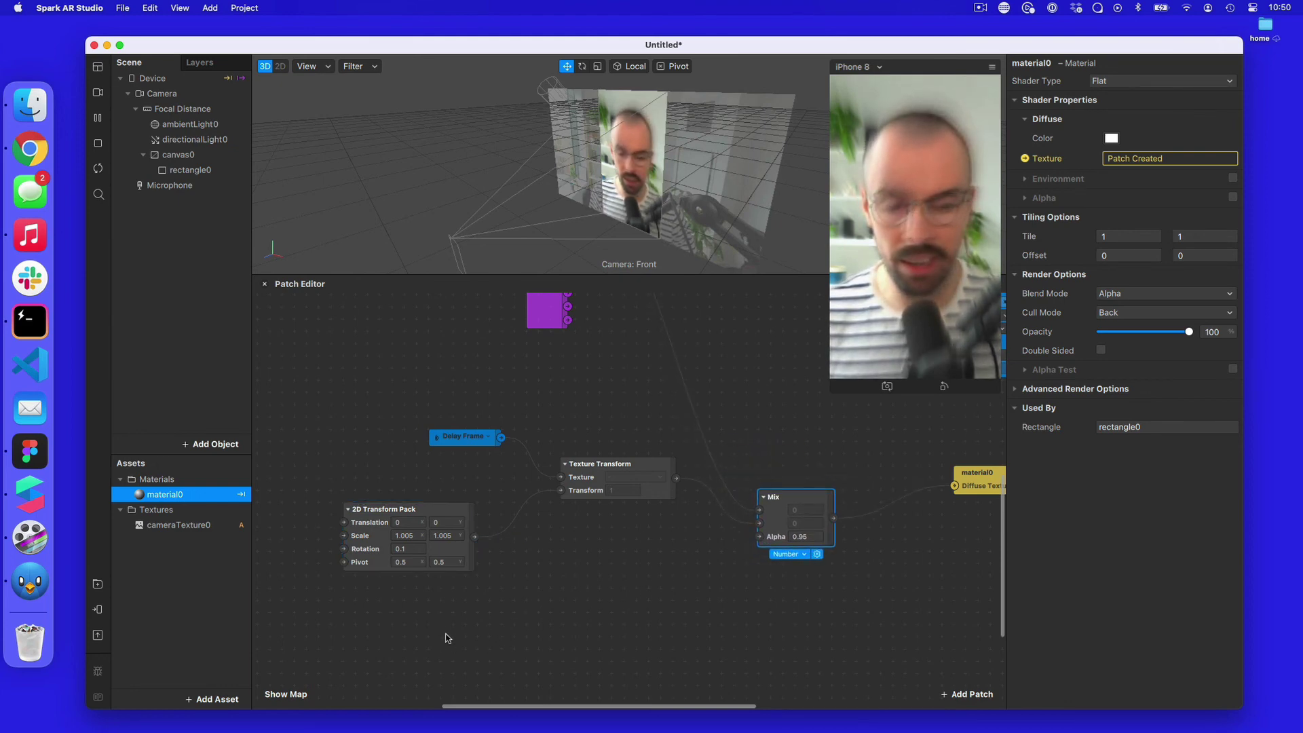
right_click(446, 638)
text(loop)
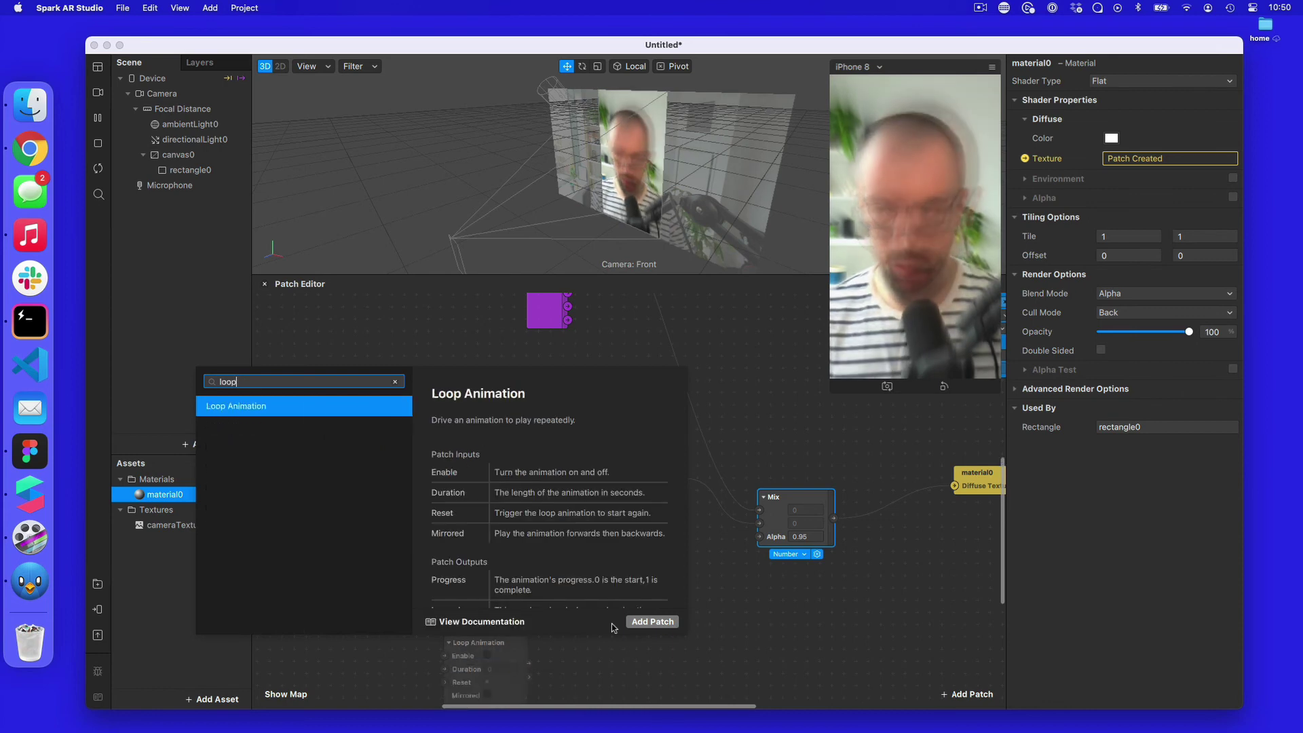
key(Return)
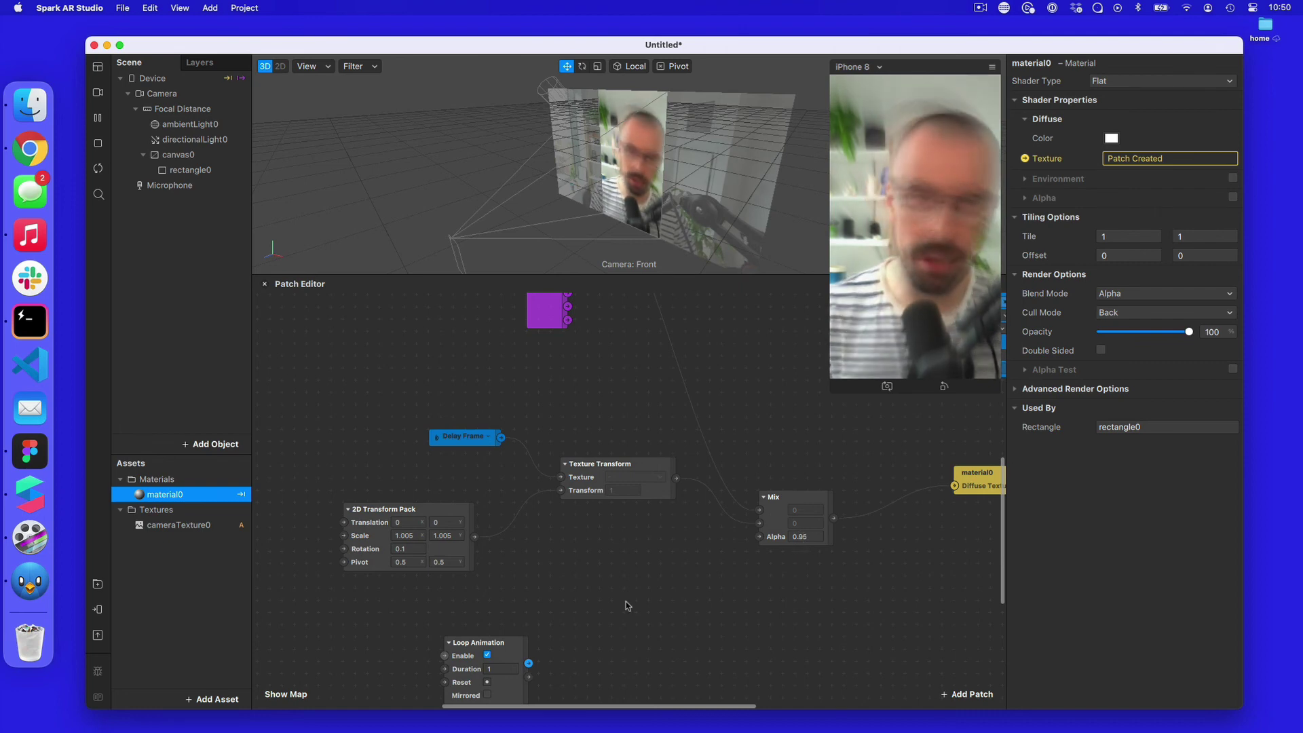
drag(519, 639, 517, 627)
scroll(485, 657, down, 1)
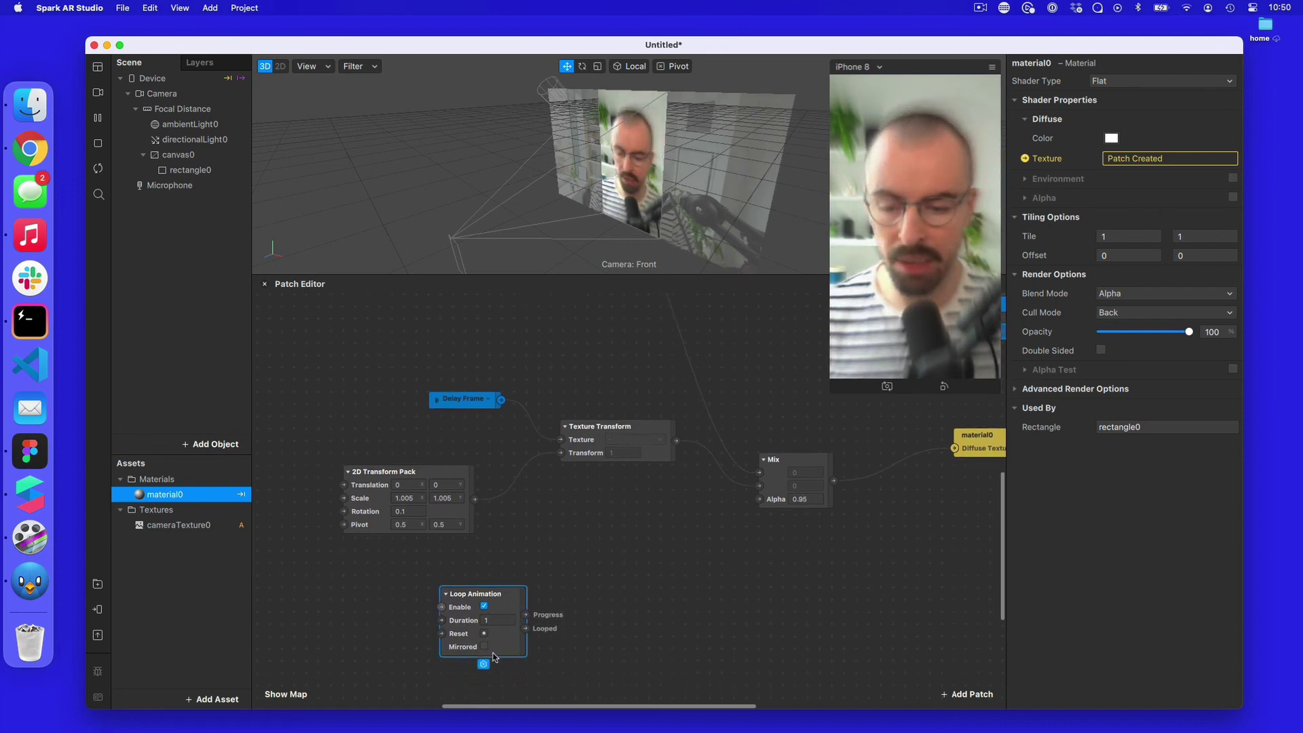
Step: Set the Loop Animation patch's duration to 6 and enable Mirrored
click(494, 620)
text(6)
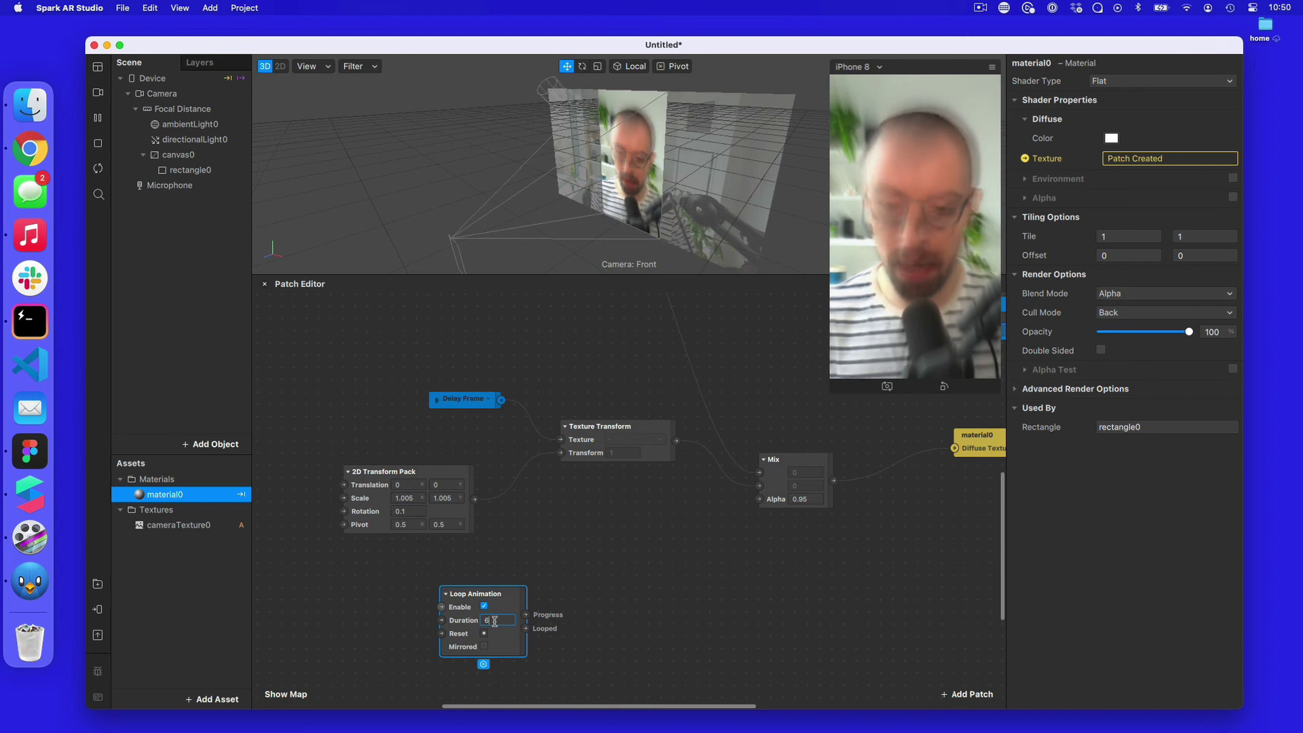
click(485, 647)
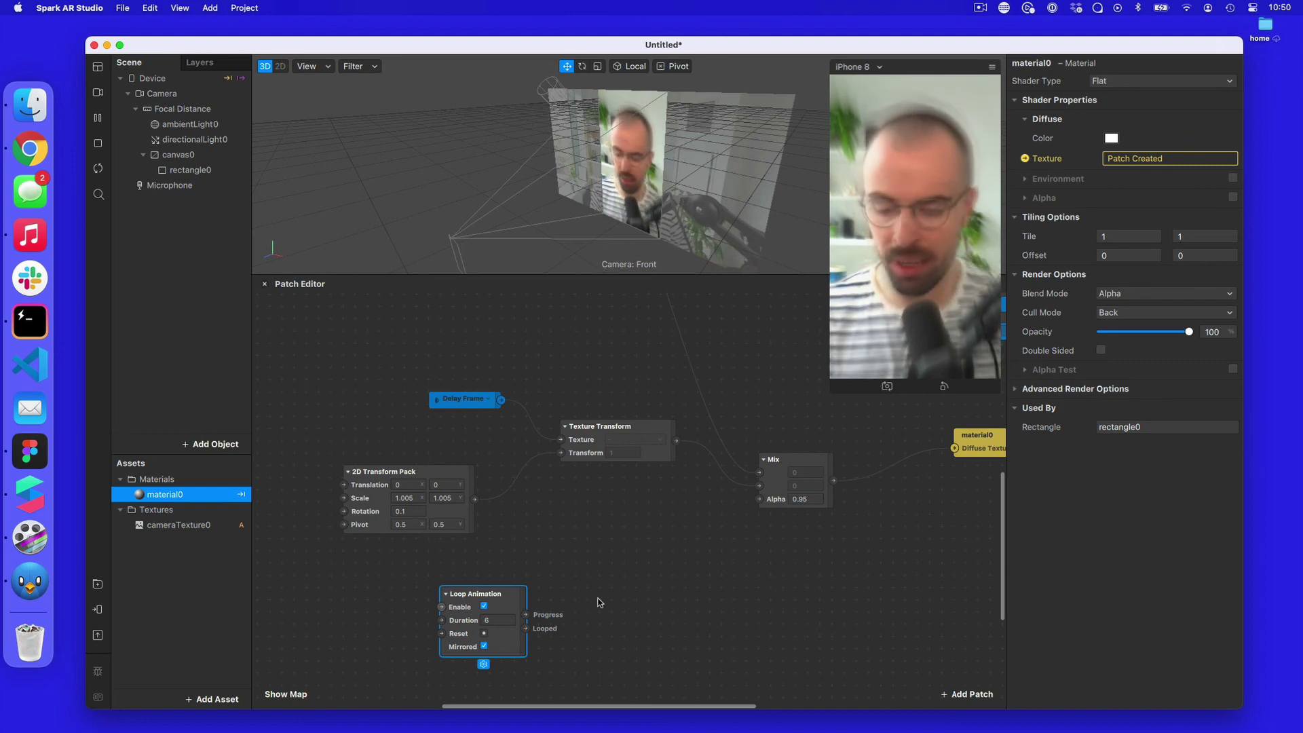
Step: Add a Transition patch beside the Loop Animation patch and set its data type to Number
double_click(597, 602)
text(tran)
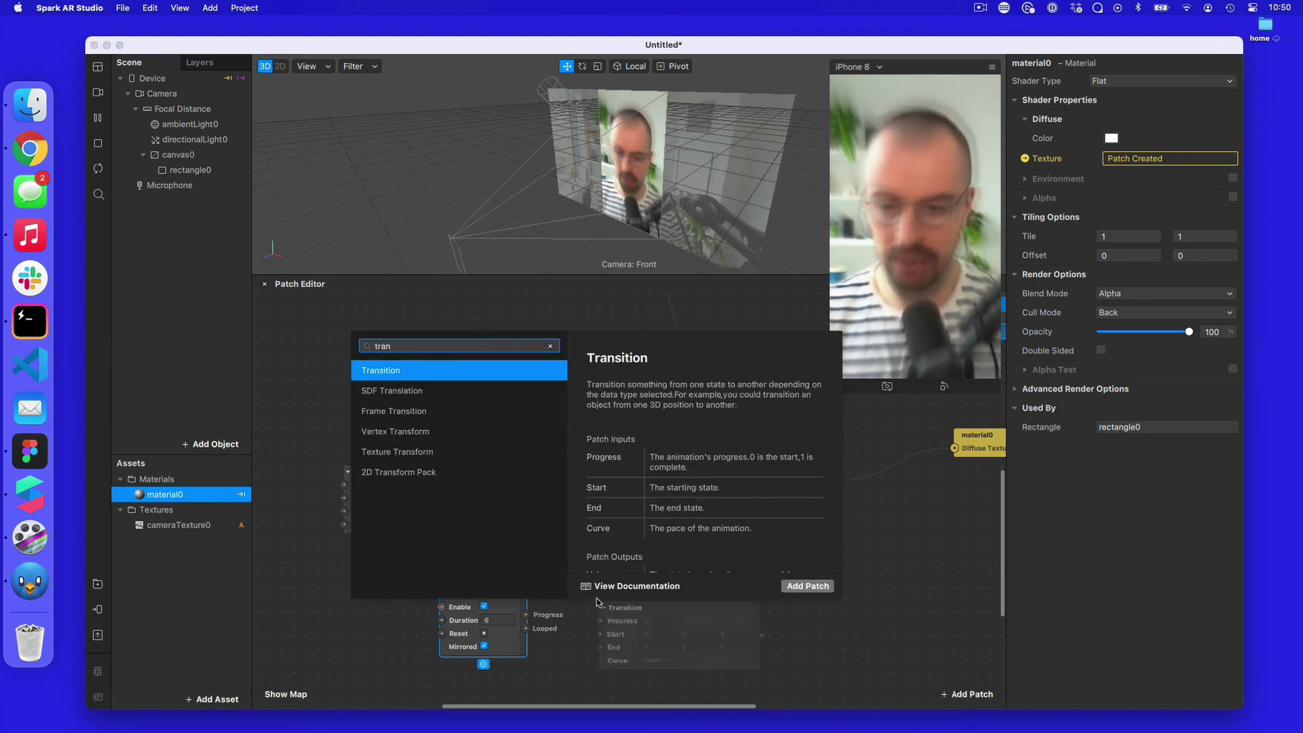
key(Return)
drag(624, 607, 609, 593)
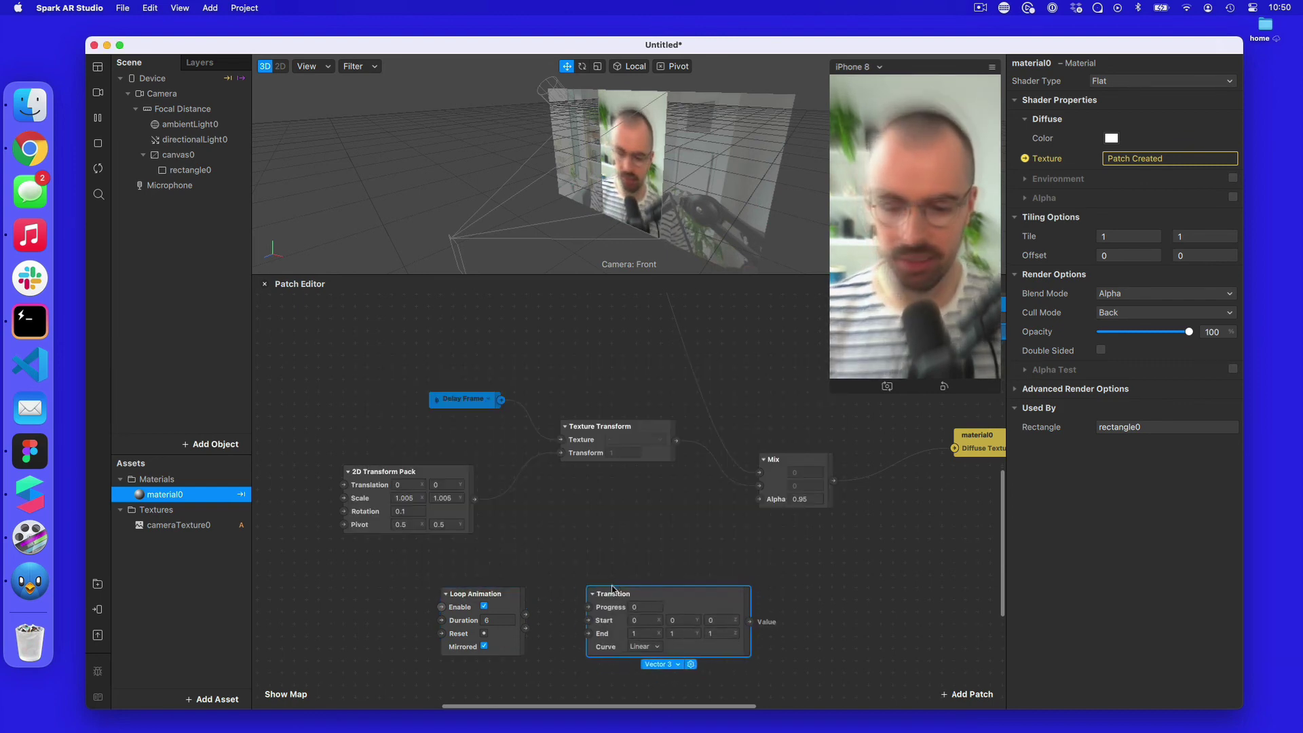
click(749, 621)
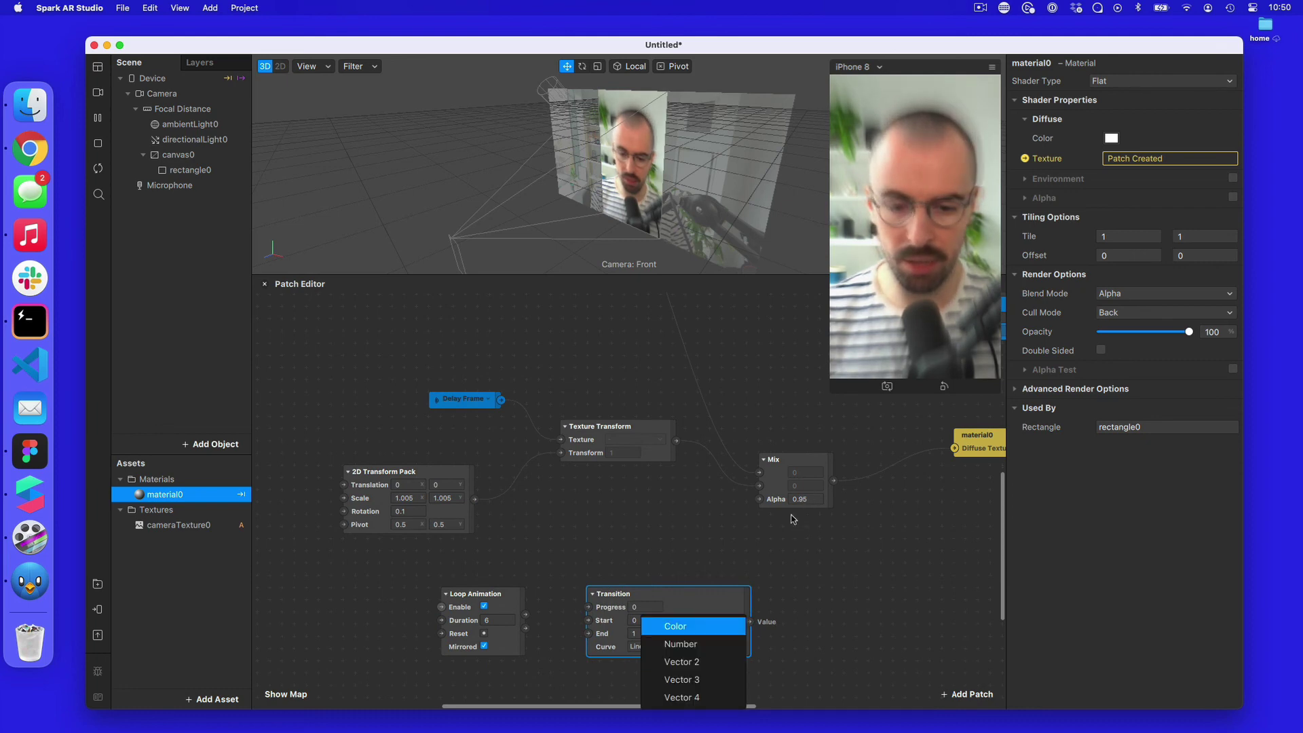
click(680, 643)
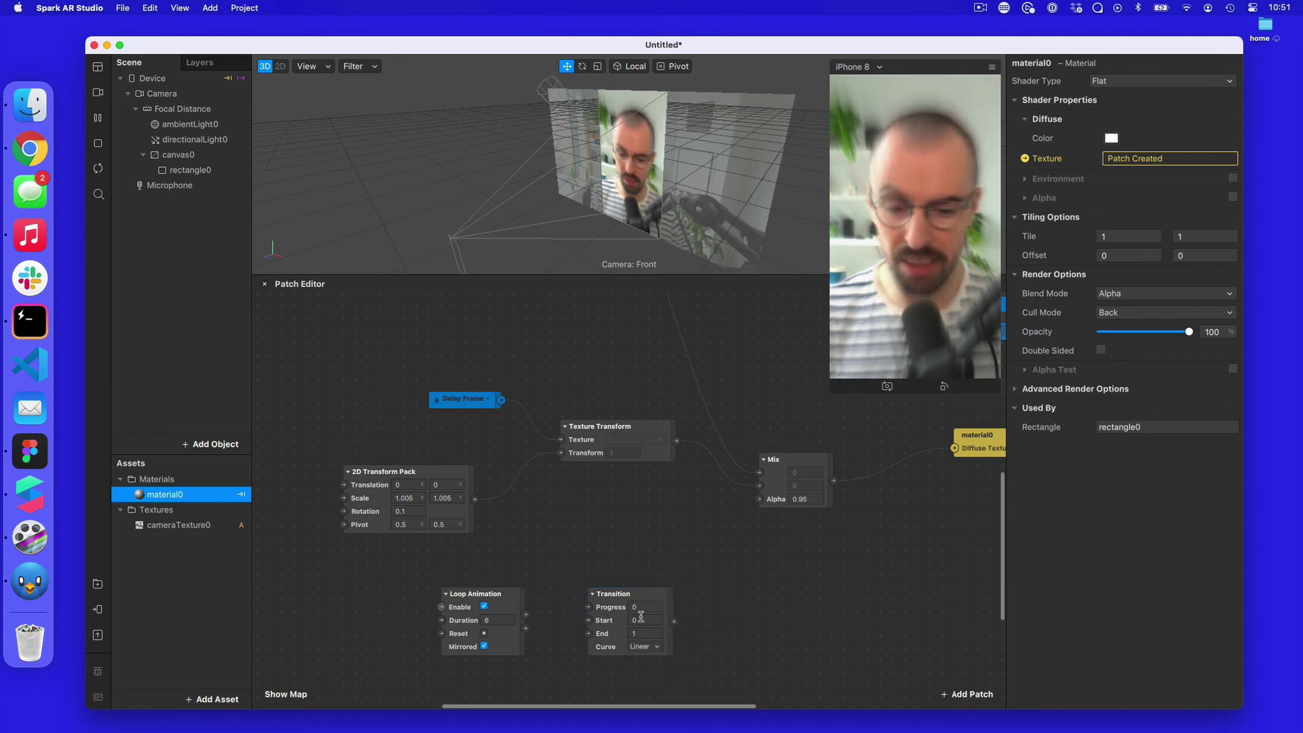
Step: Set the Transition patch's Start value to 0.95 and its End value to 0.99
click(645, 621)
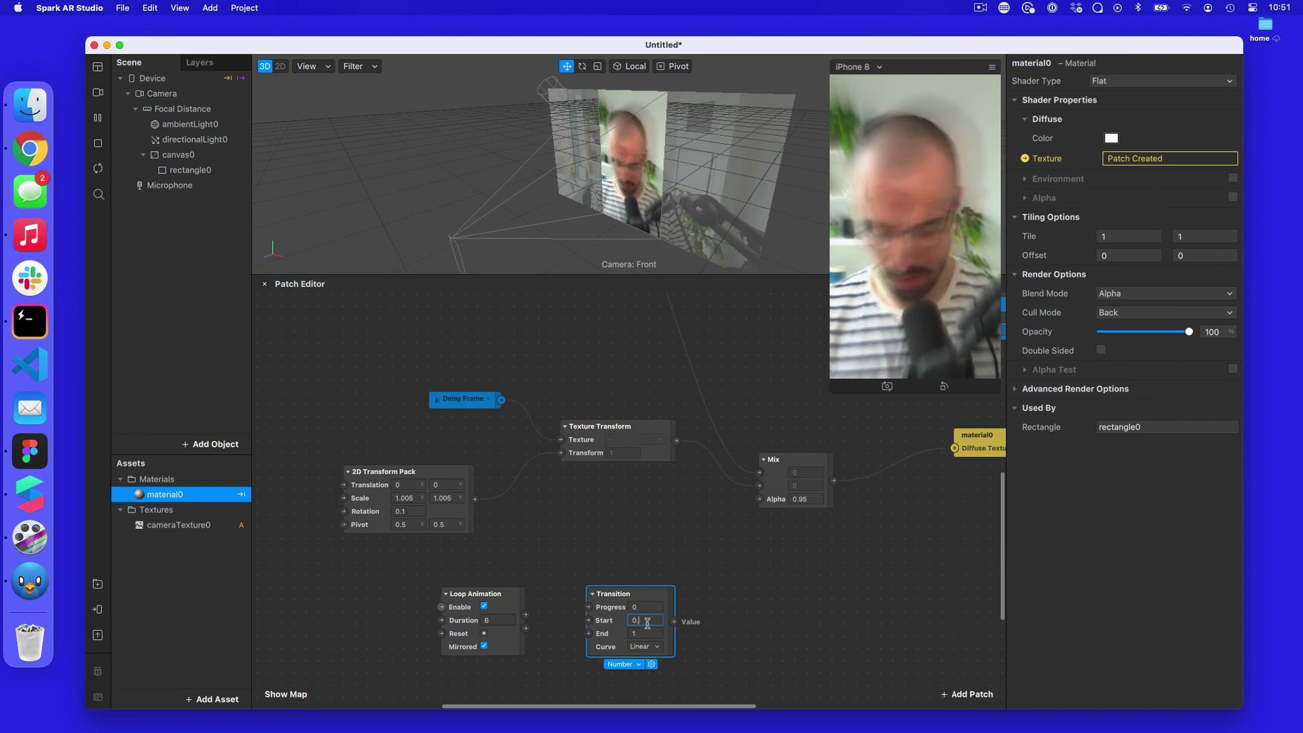
text(0.95)
click(648, 633)
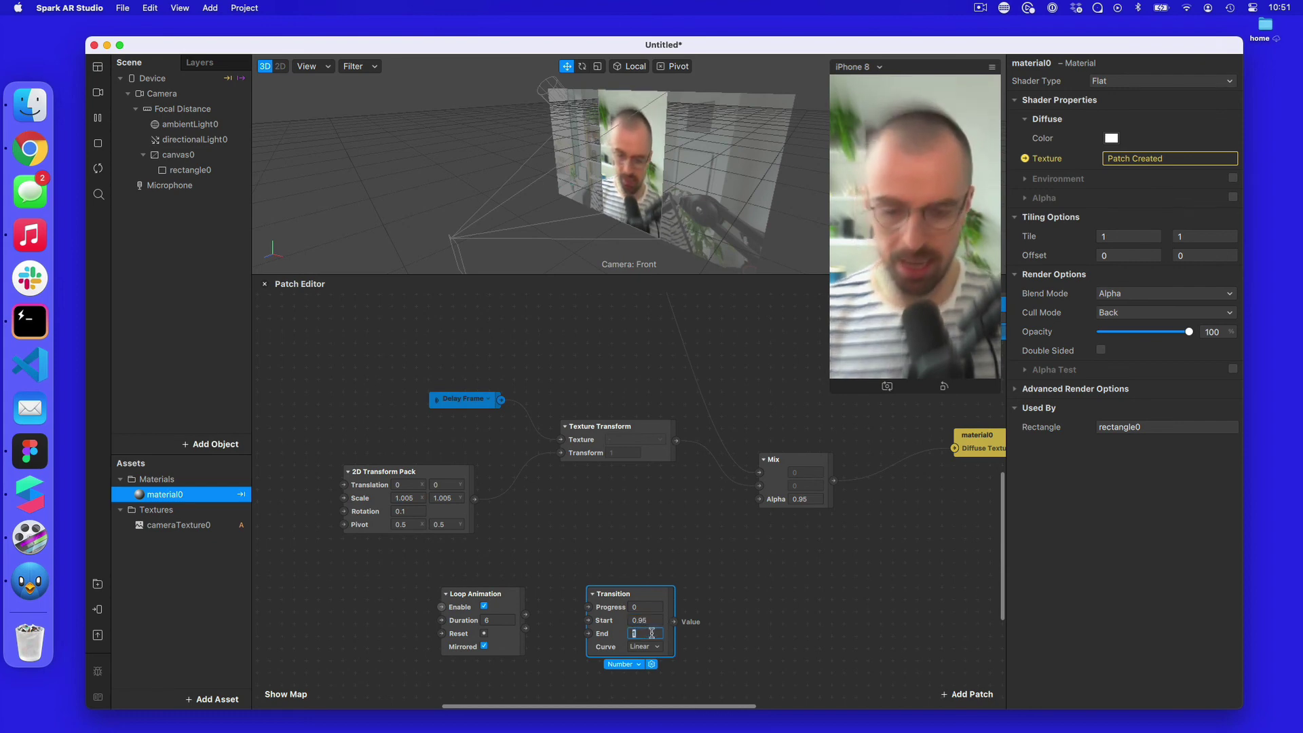
text(0.)
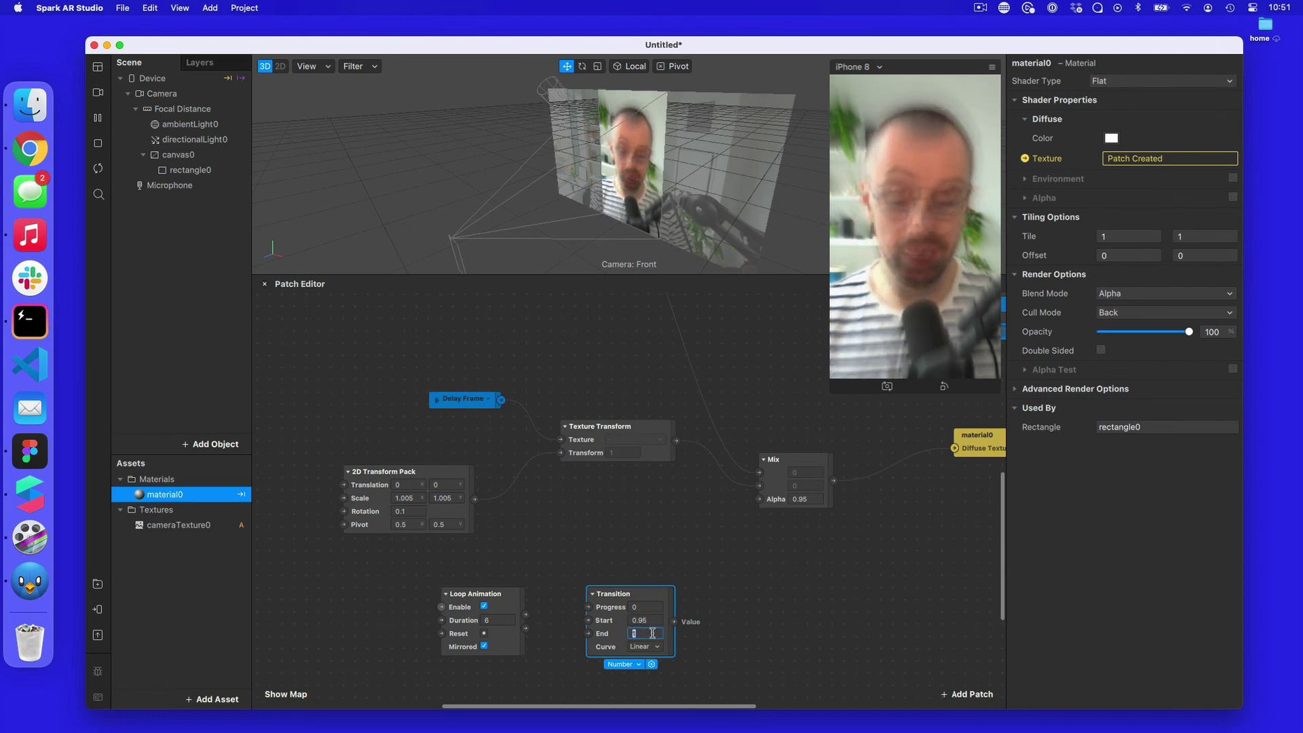
text(99)
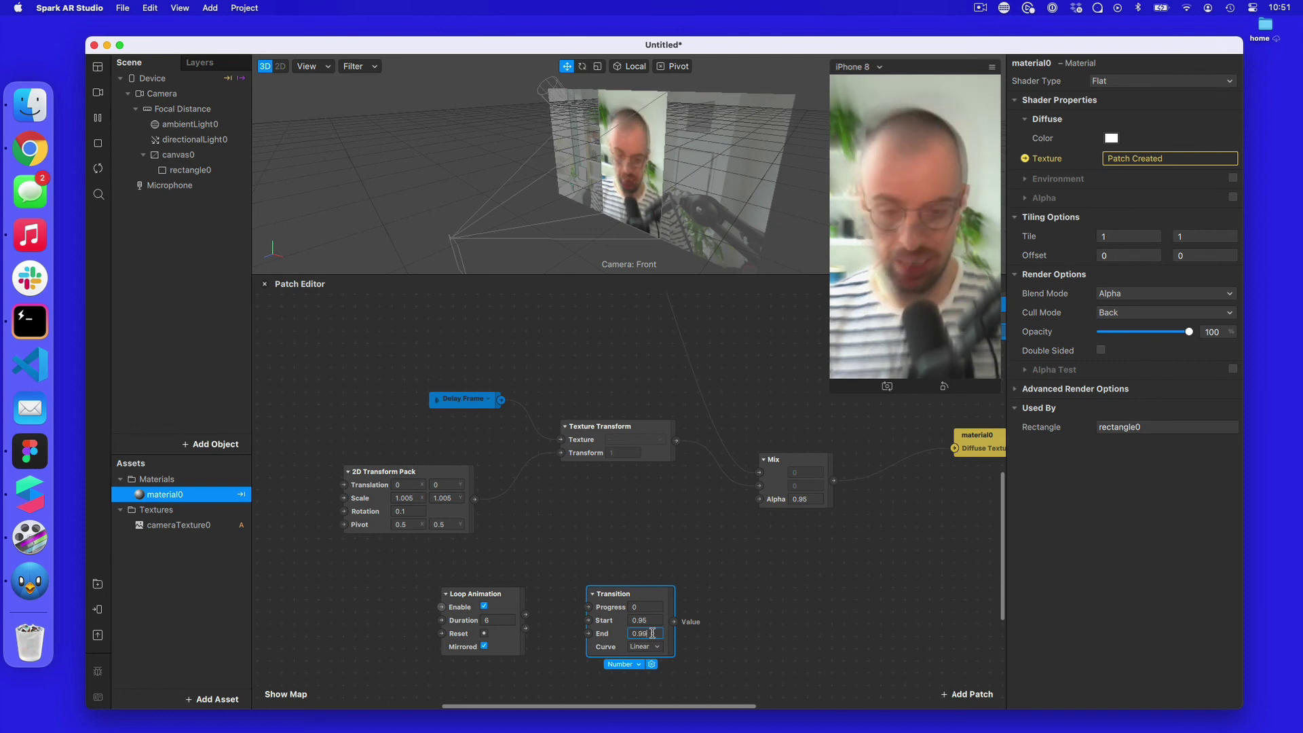
click(766, 629)
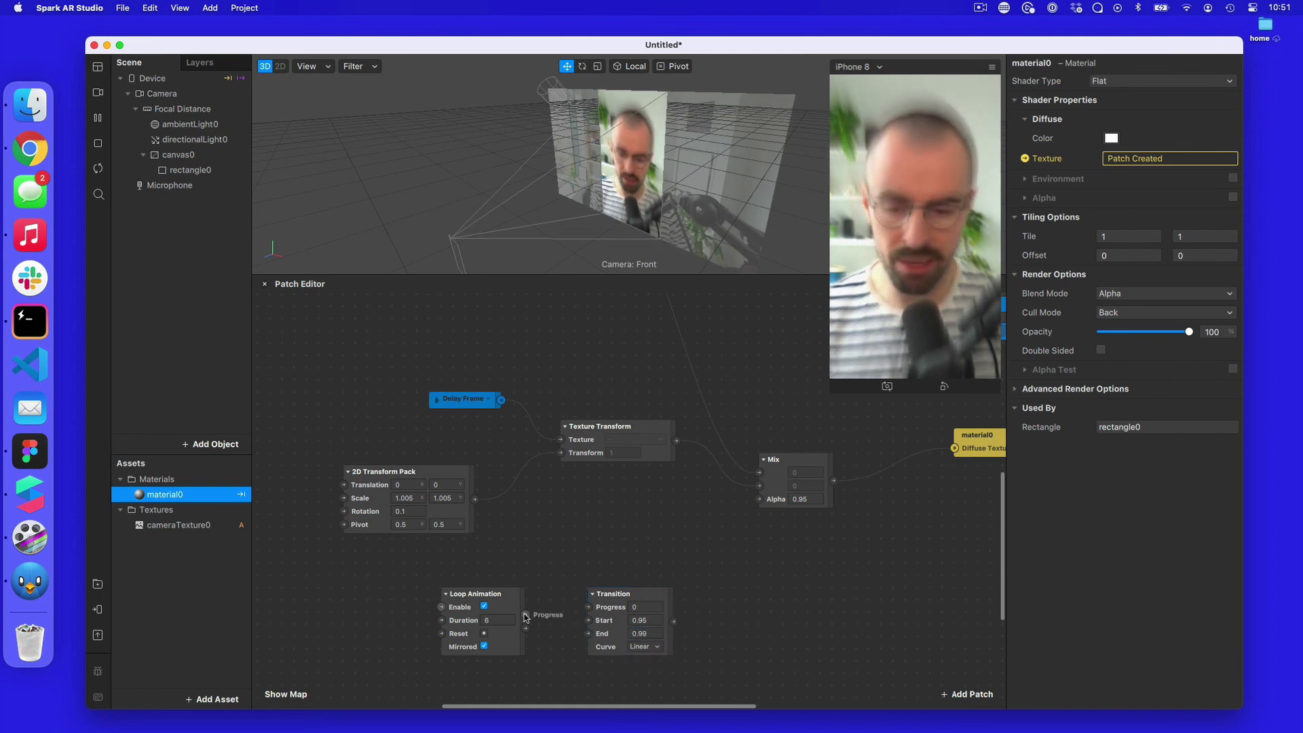
Step: Connect the Loop Animation's Progress output through the Transition patch to the Mix patch's Alpha input, using the Circular In-Out curve
drag(525, 614, 589, 609)
click(651, 647)
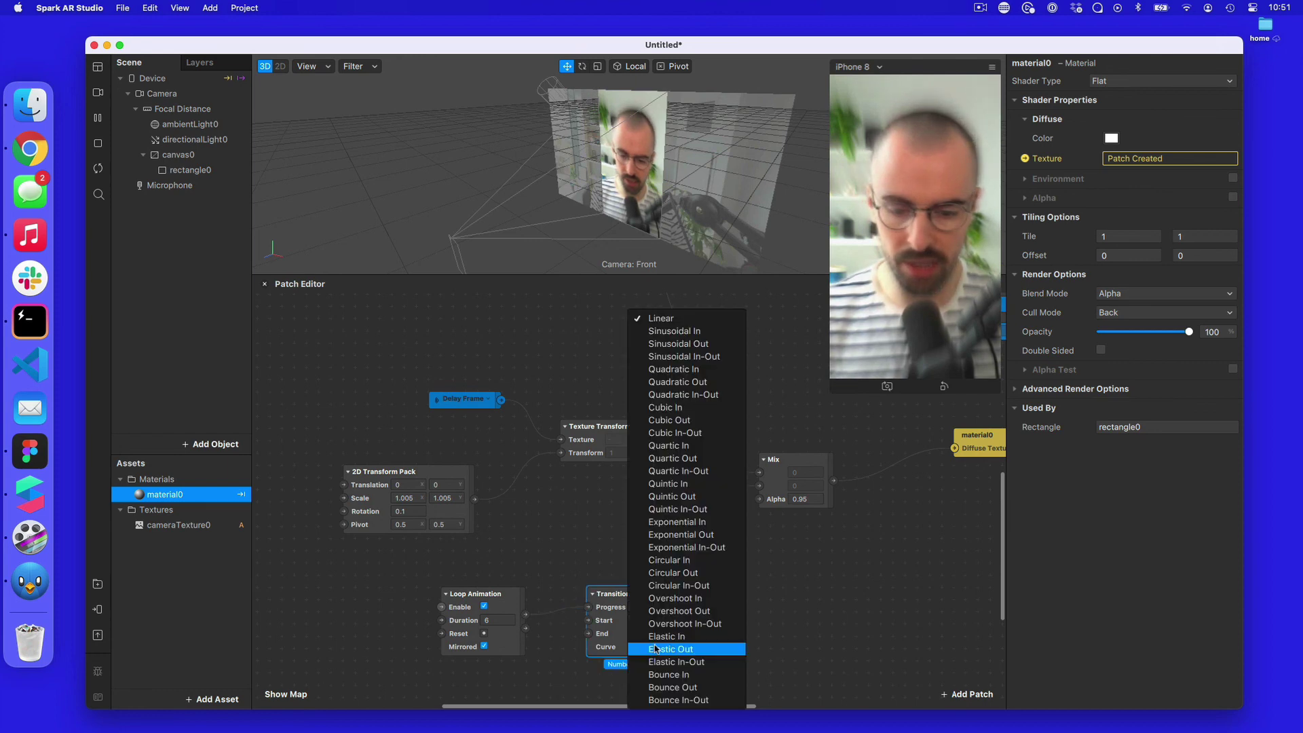
click(703, 589)
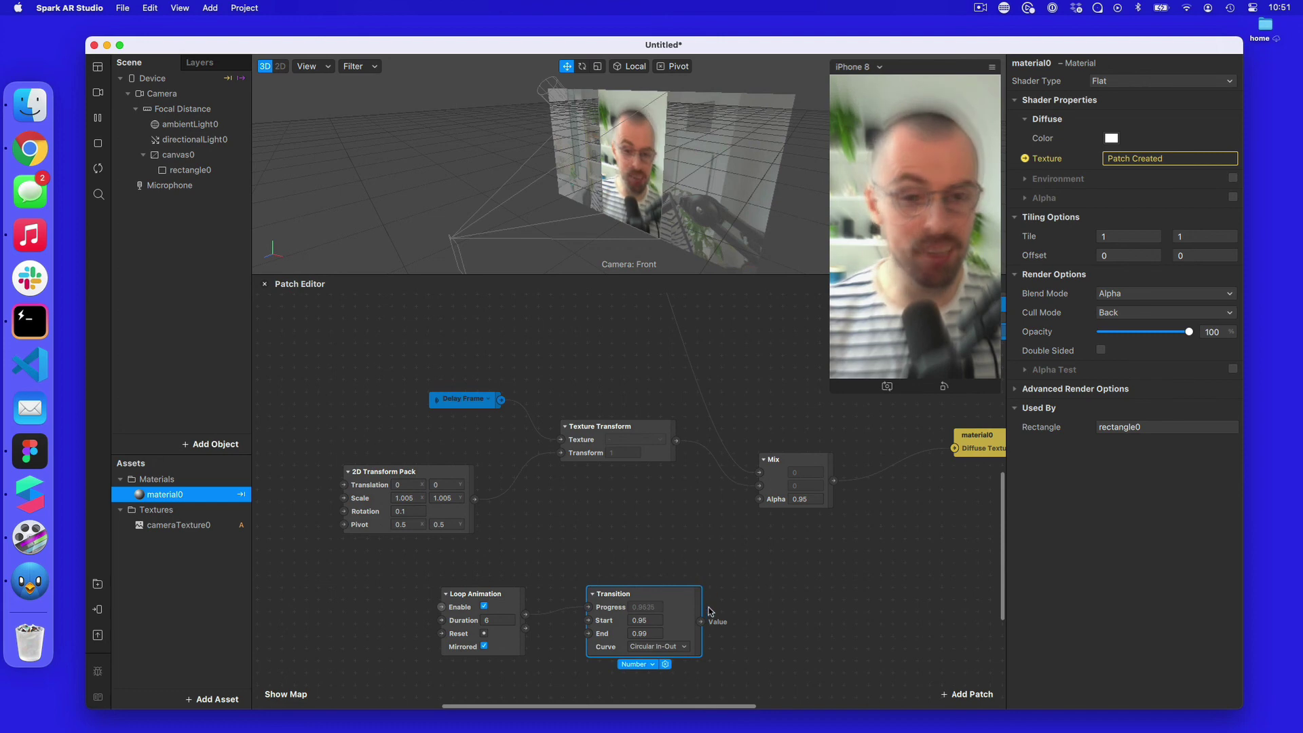
drag(701, 621, 756, 502)
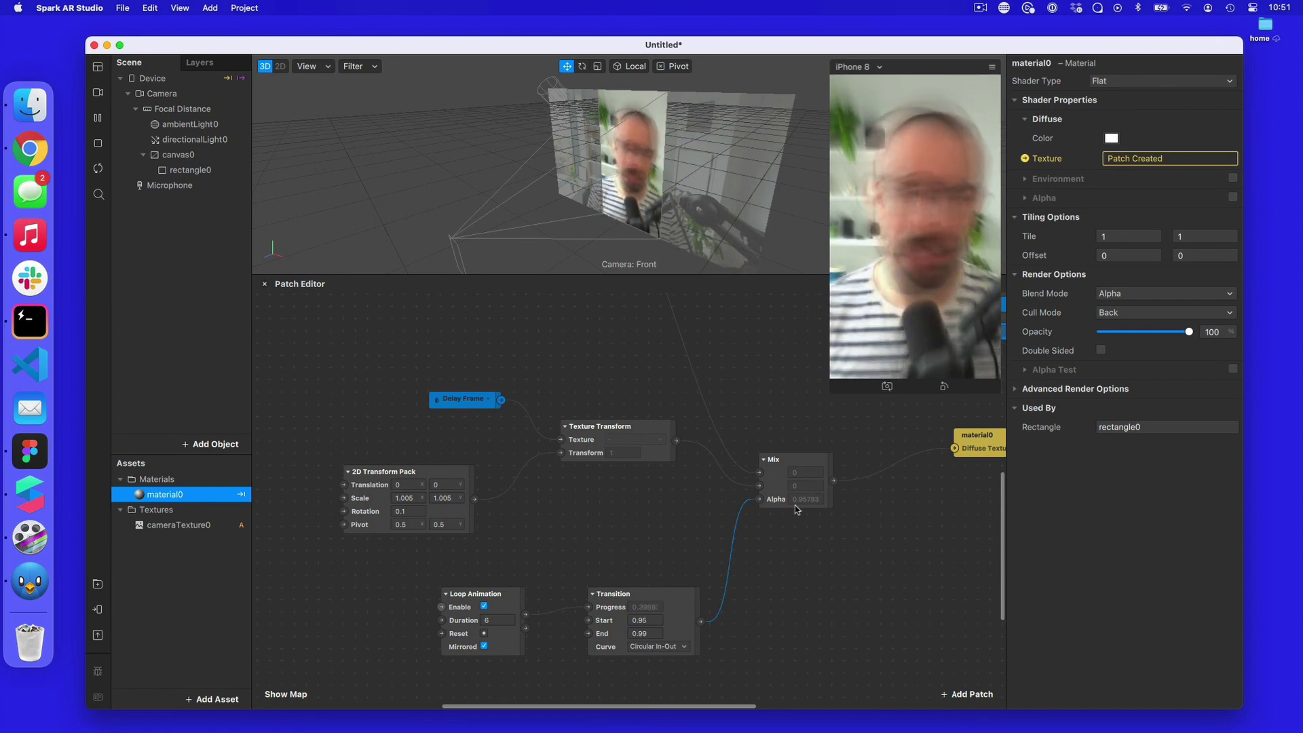
scroll(795, 505, up, 8)
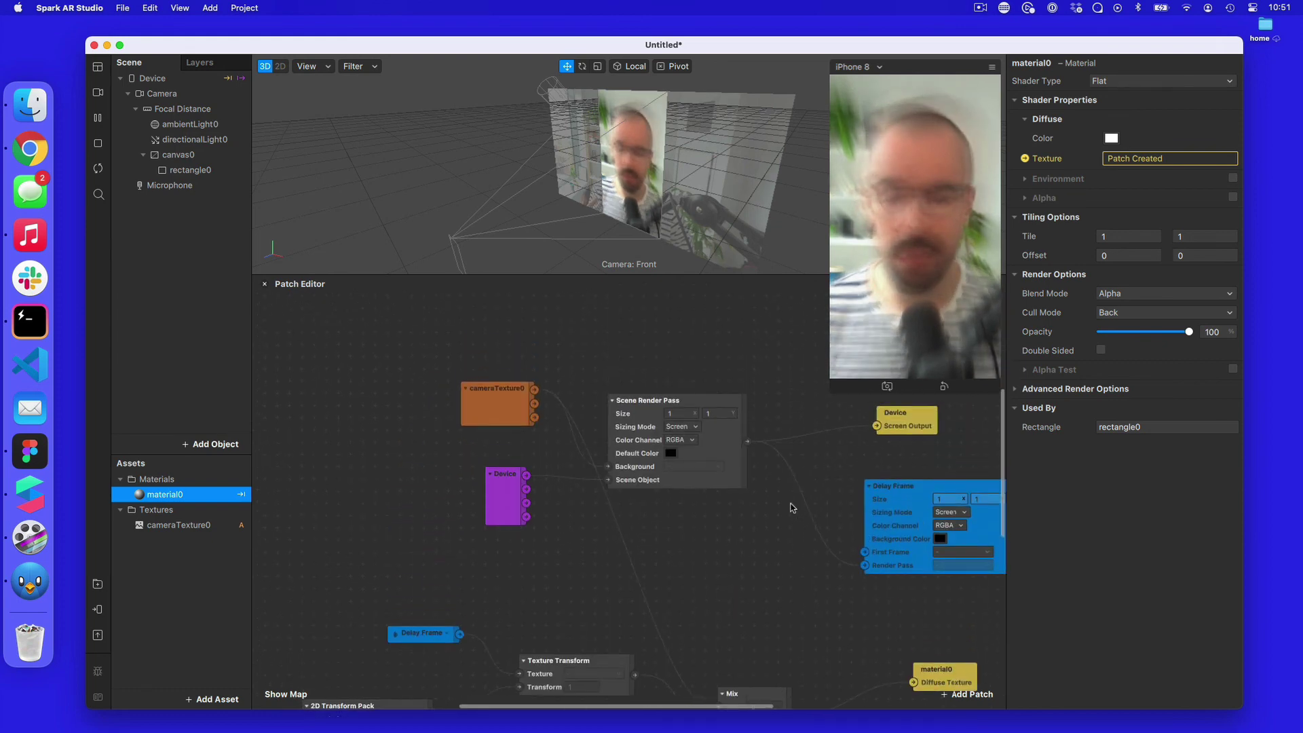
scroll(777, 505, down, 4)
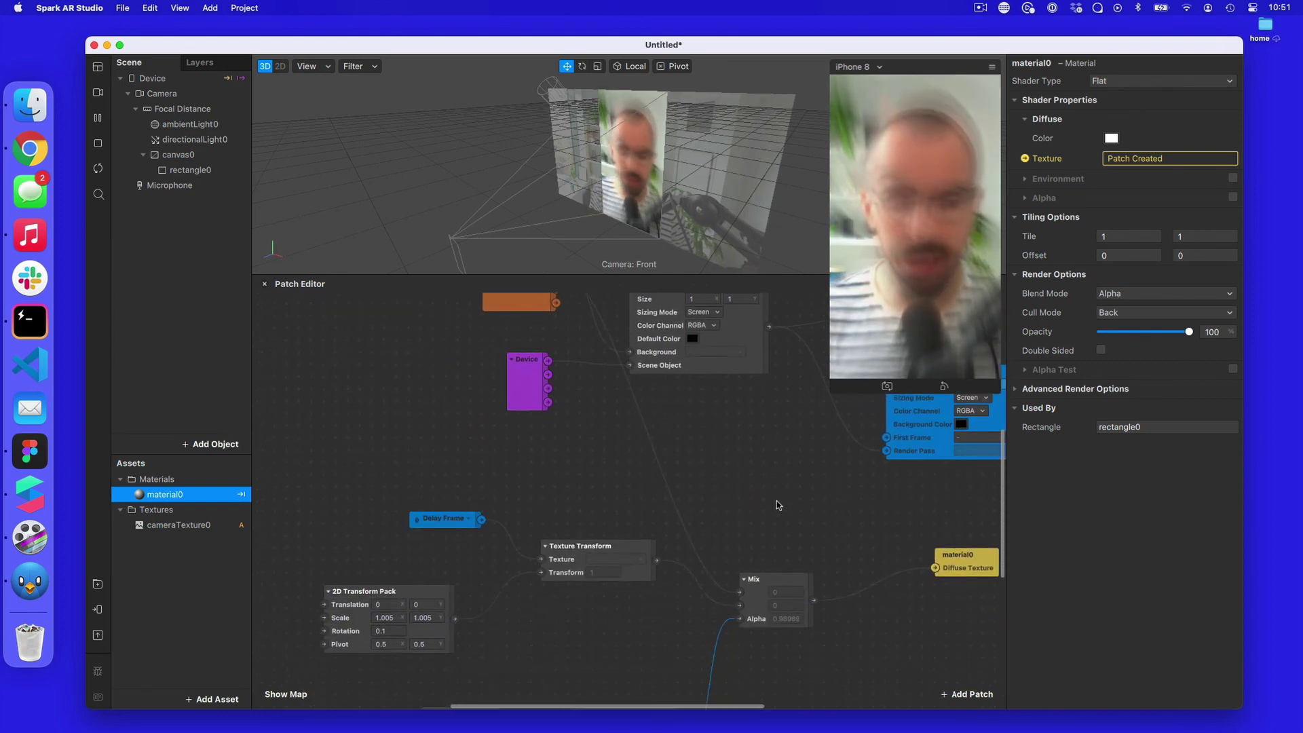
scroll(755, 503, down, 2)
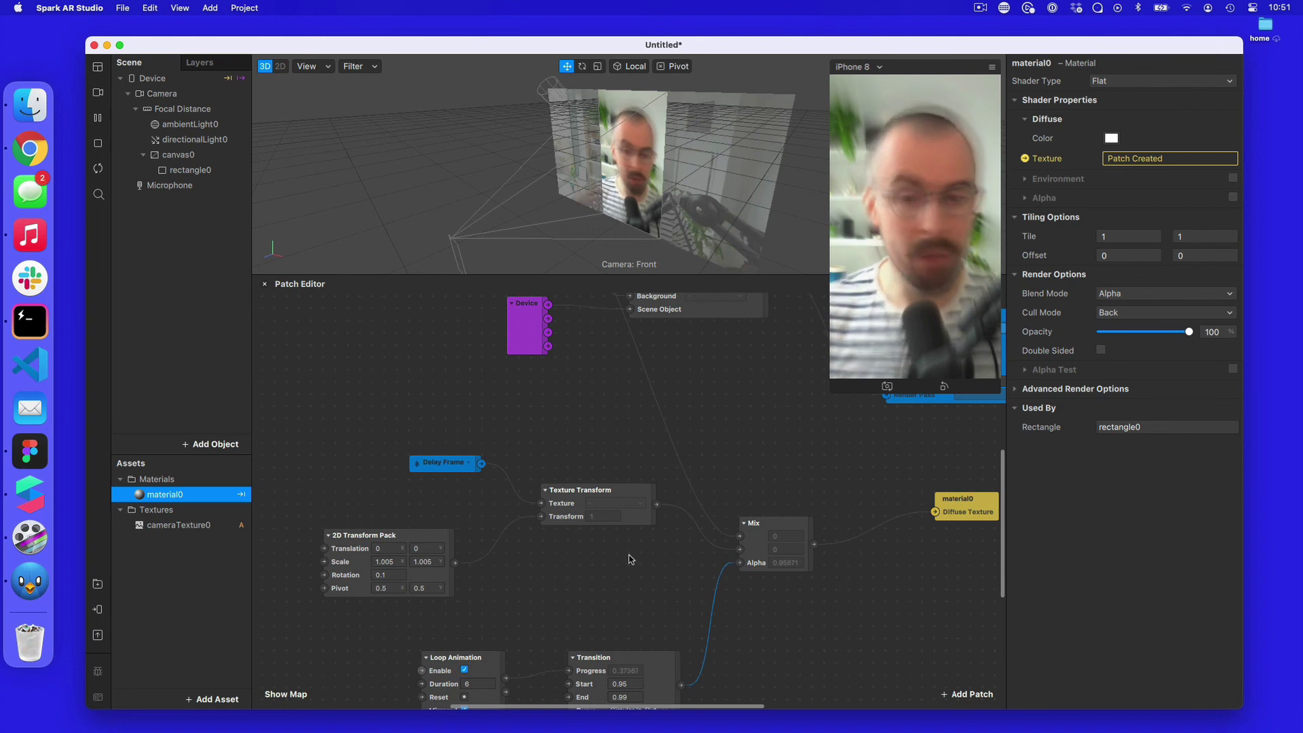
scroll(631, 559, down, 3)
scroll(626, 557, down, 1)
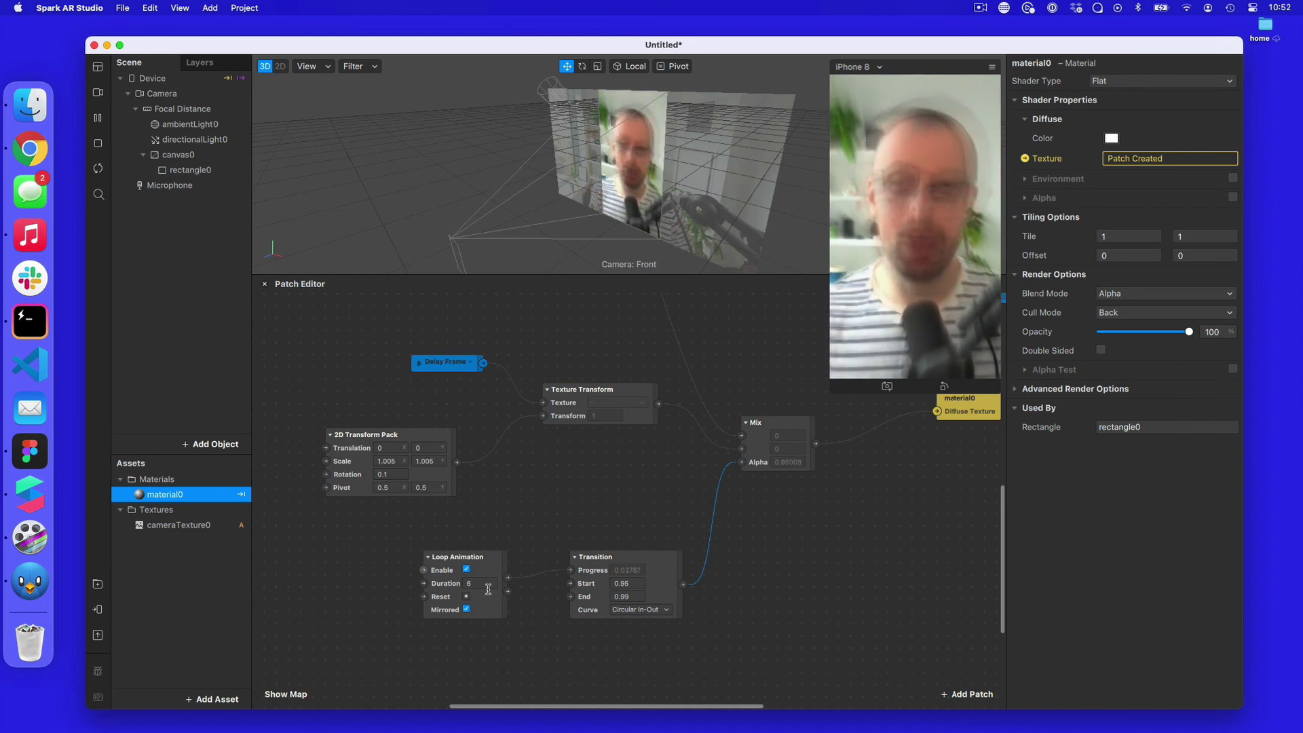
scroll(488, 588, right, 2)
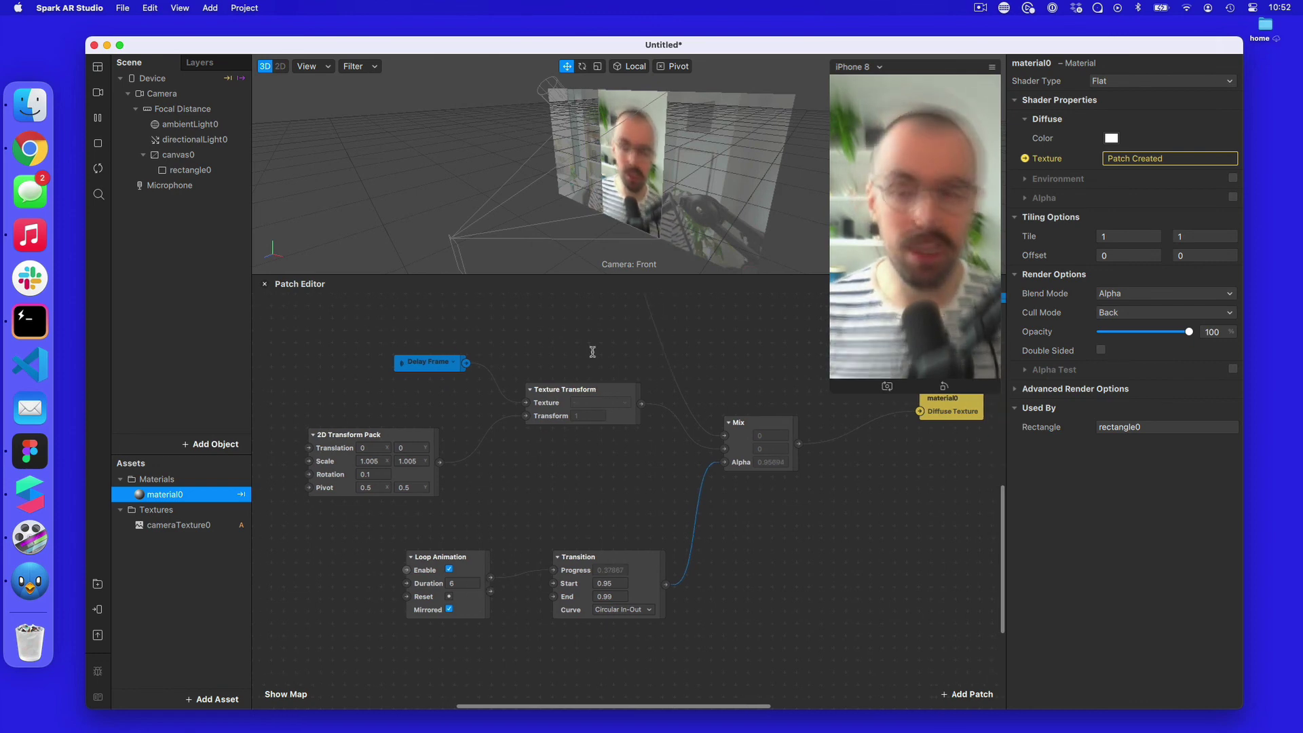